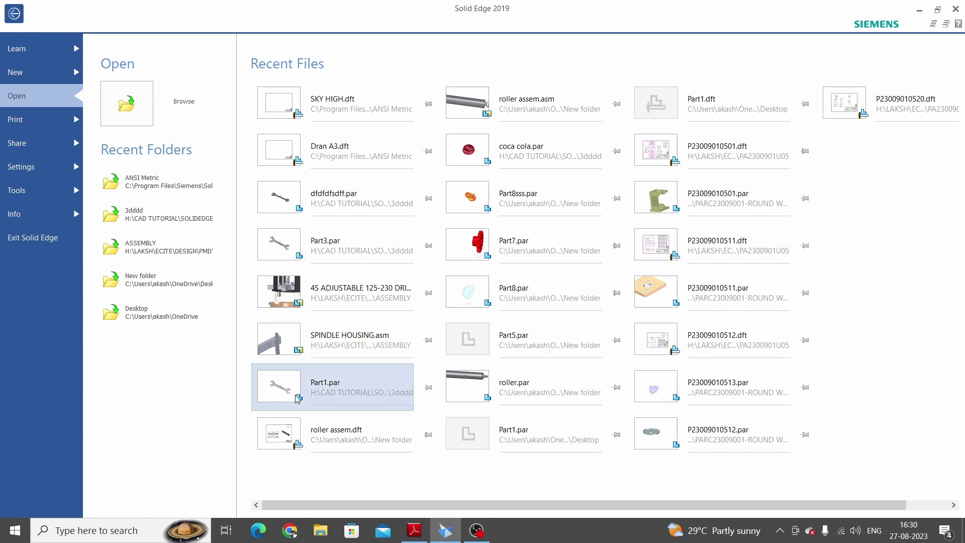
Glance at the 3d ex1.pdf drawing in Adobe Reader, and create a new Solid Edge part in the ordered environment.
click(413, 529)
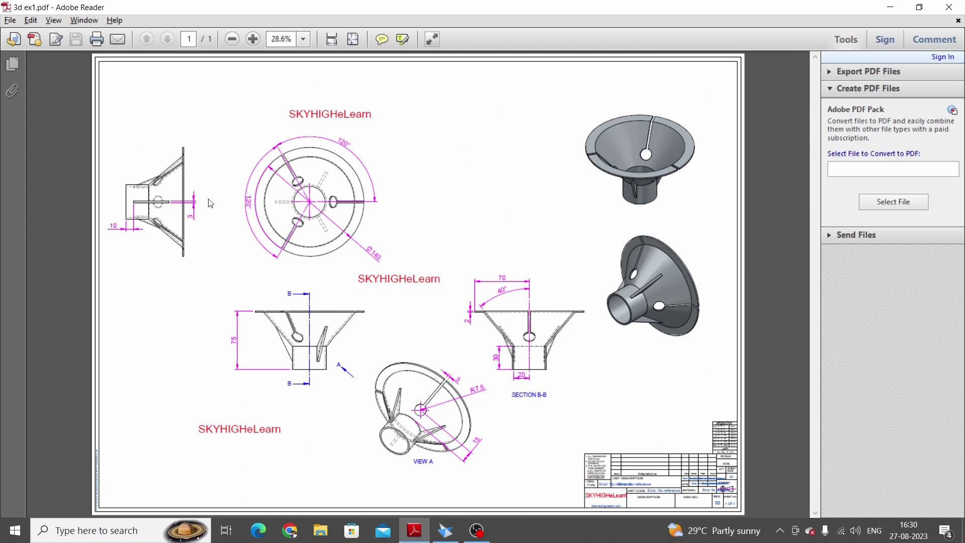
key(alt+Tab)
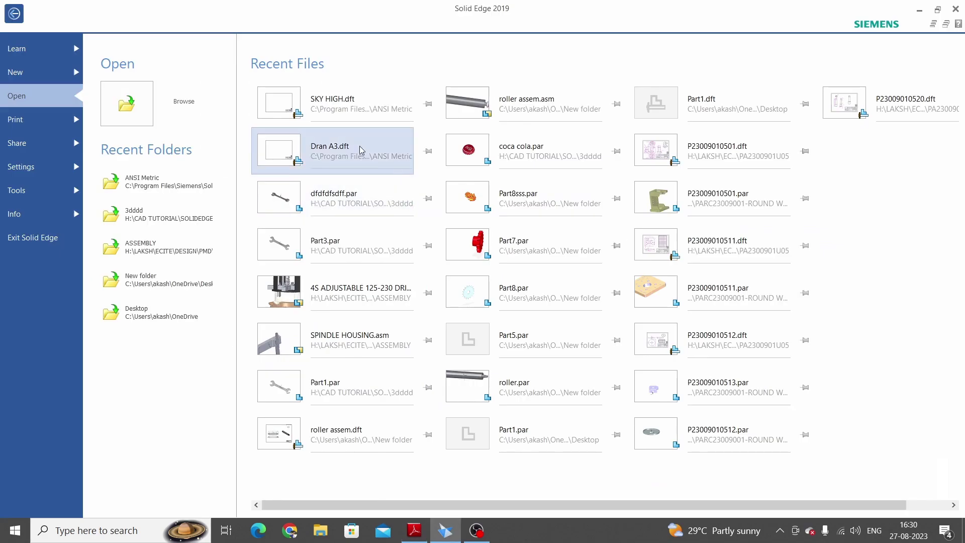
click(15, 72)
click(261, 212)
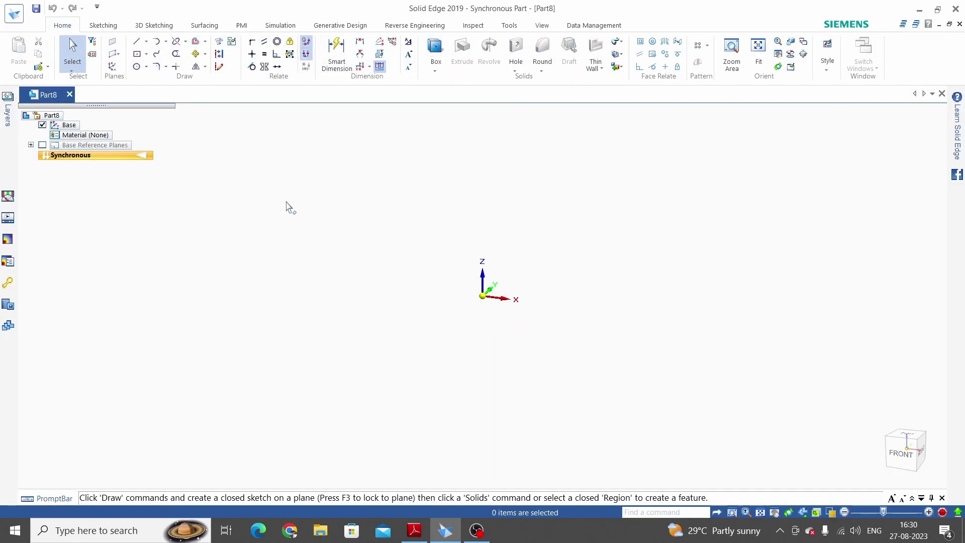
right_click(83, 157)
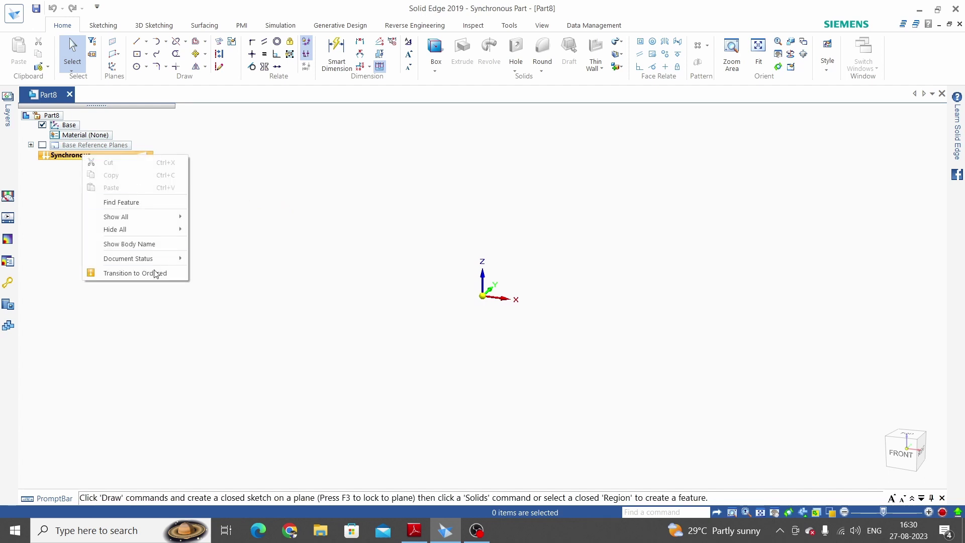
click(122, 275)
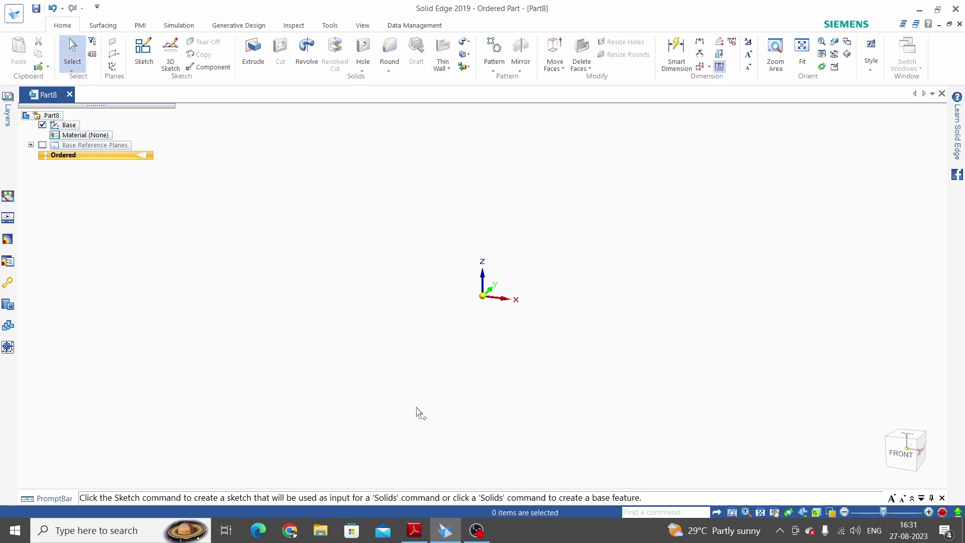
Check Section B-B in the Adobe Reader drawing and start a Solid Edge sketch on the front XZ plane.
key(alt+Tab)
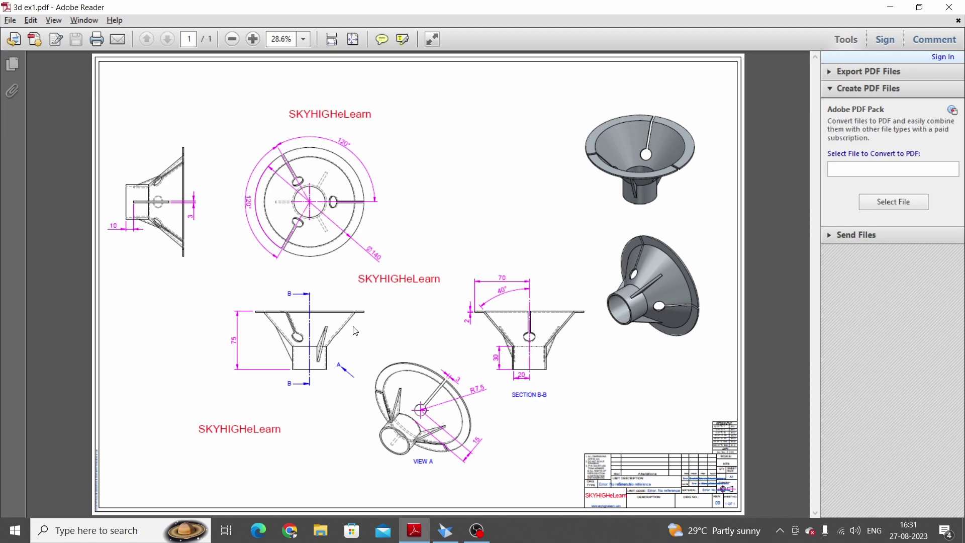
ctrl+scroll(569, 401, up, 4)
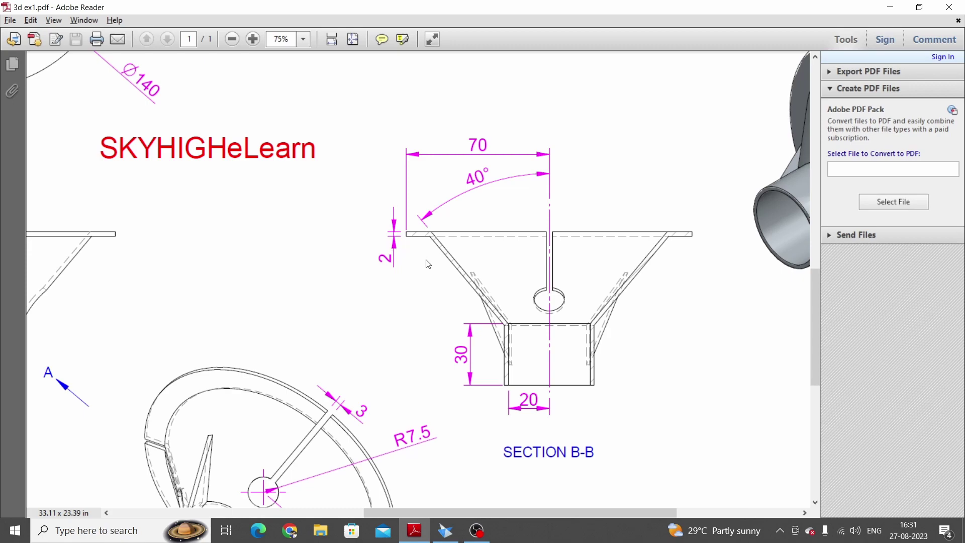
key(alt+Tab)
middle_drag(761, 324, 626, 224)
key(ctrl+f)
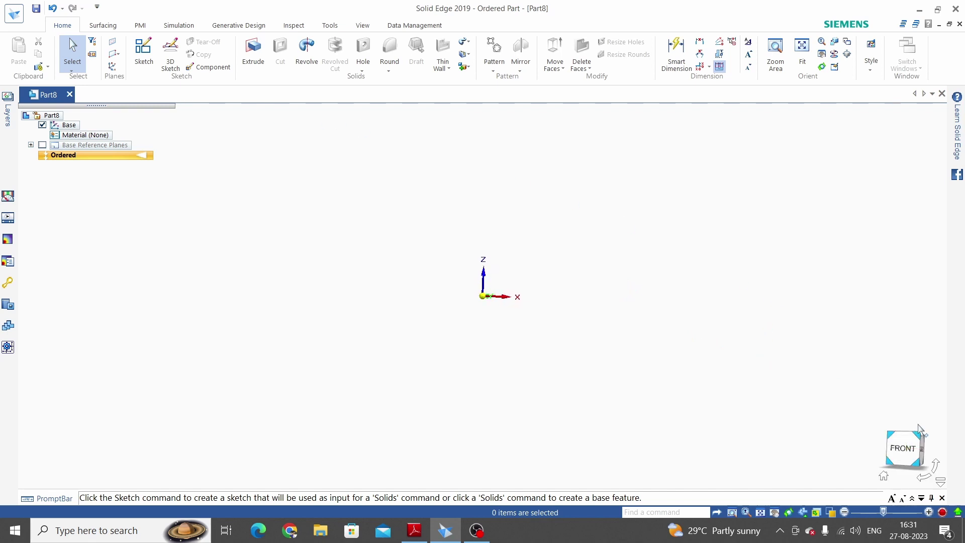
click(144, 53)
click(457, 330)
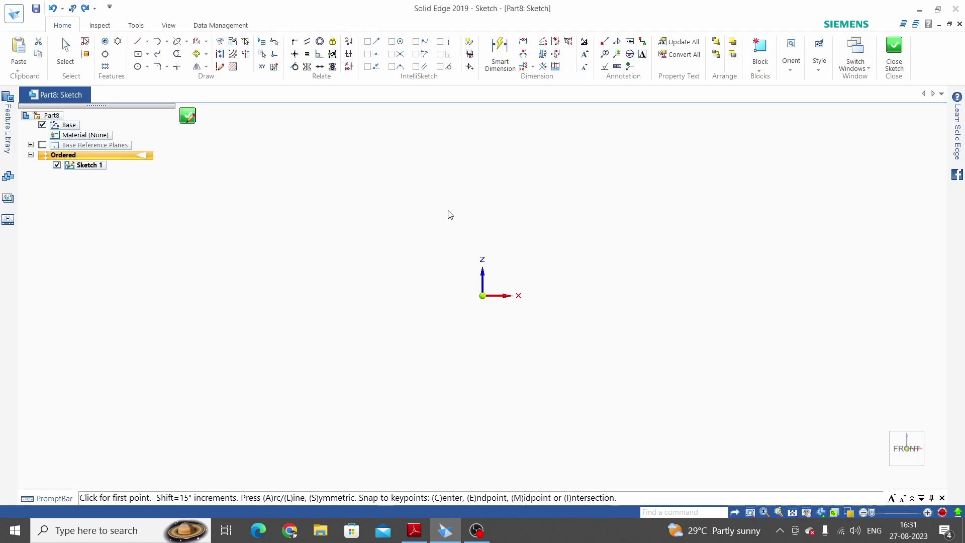
Sketch an open profile beside the Z axis: a short horizontal line, an inward-sloping line and a vertical line about 39 mm long.
click(146, 42)
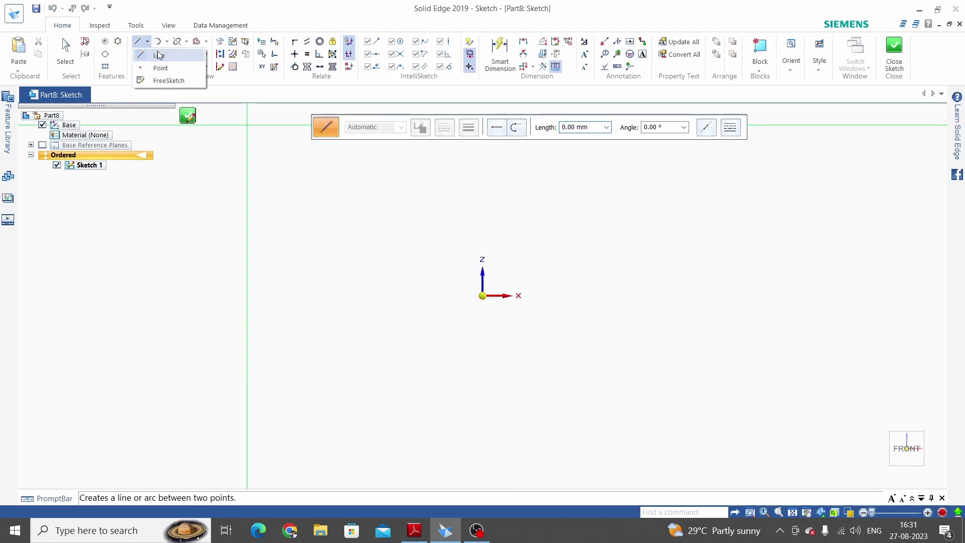
click(483, 295)
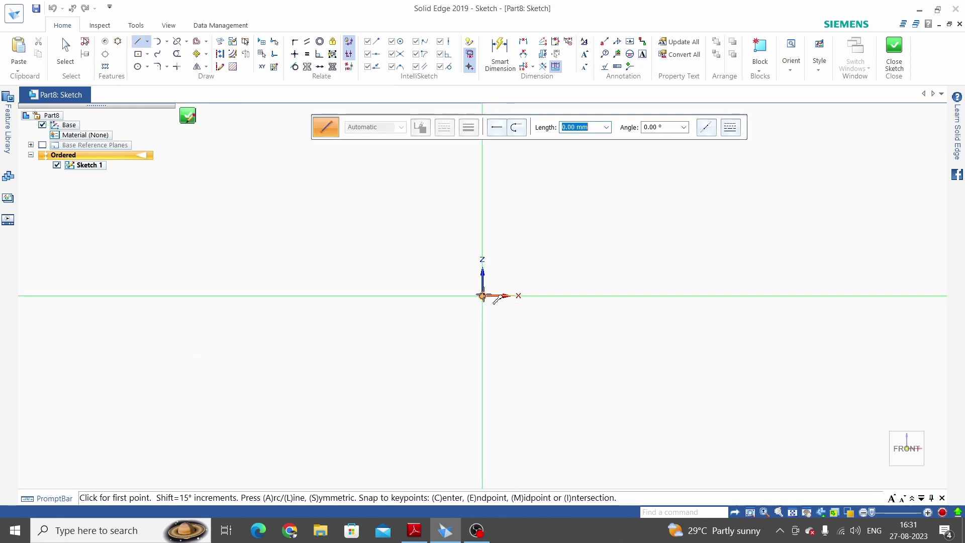
click(412, 295)
click(462, 357)
click(461, 415)
right_click(603, 397)
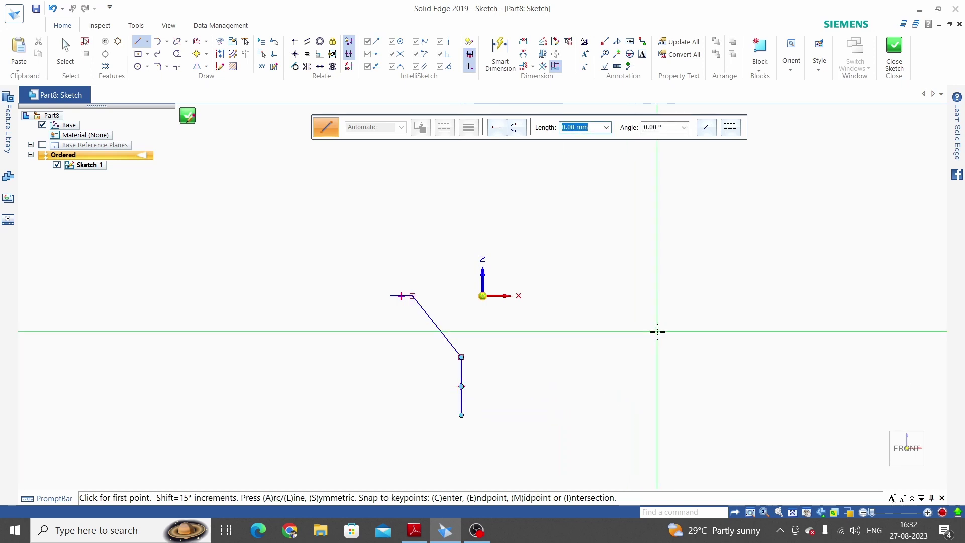
key(Escape)
Dimension the profile's vertical line and set its length to 30 mm.
click(499, 52)
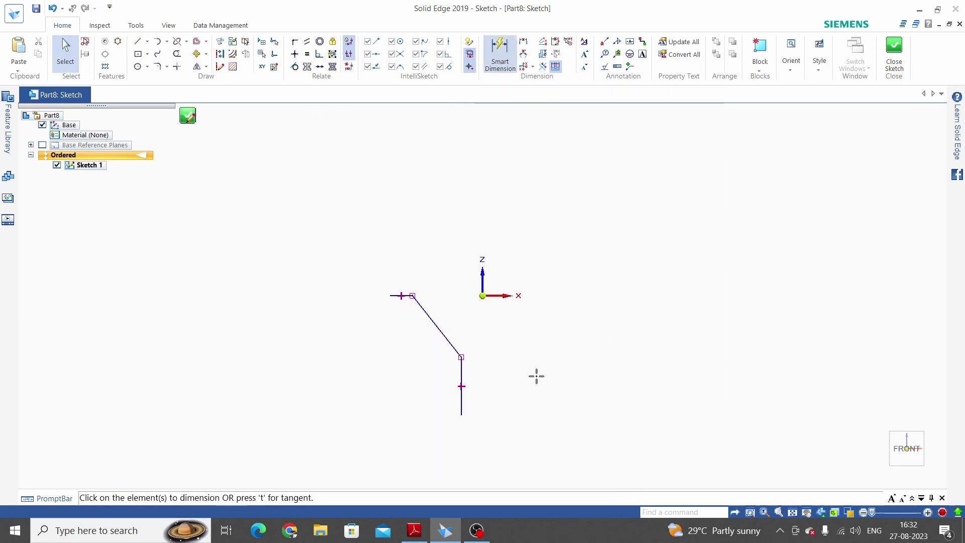
click(461, 378)
click(439, 374)
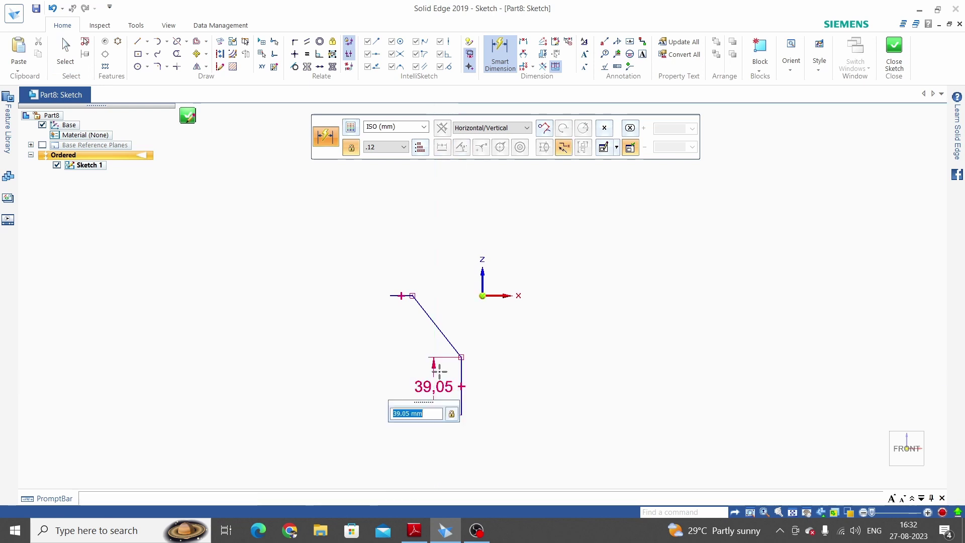
text(30)
key(Return)
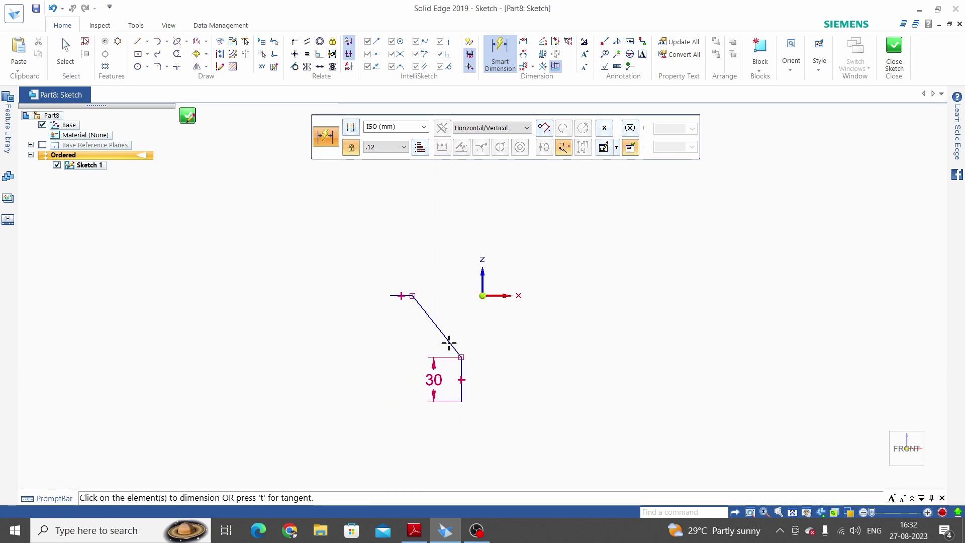
Dimension the horizontal distance from the origin to the outer end of the flange line and set it to 70 mm.
scroll(400, 296, up, 2)
scroll(422, 298, down, 2)
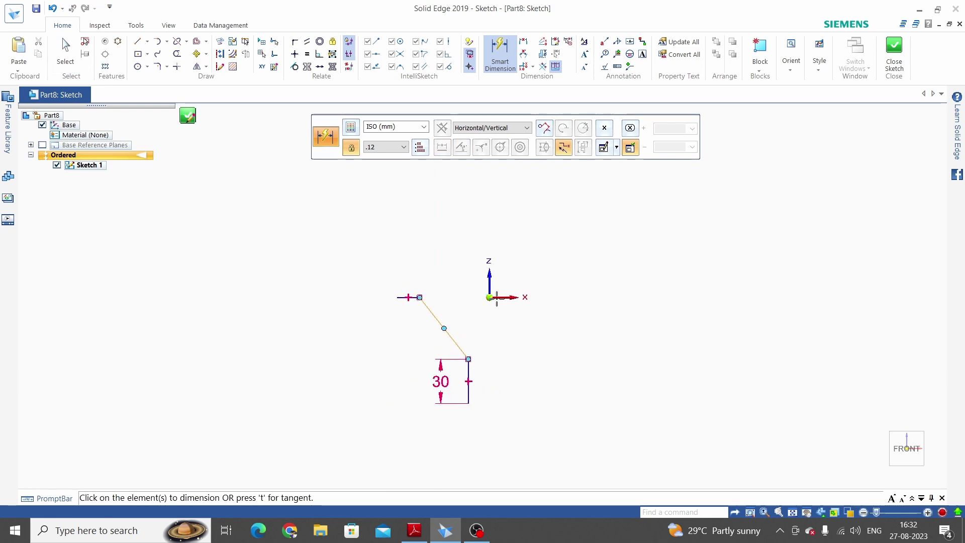
click(490, 297)
click(396, 297)
click(447, 249)
text(70)
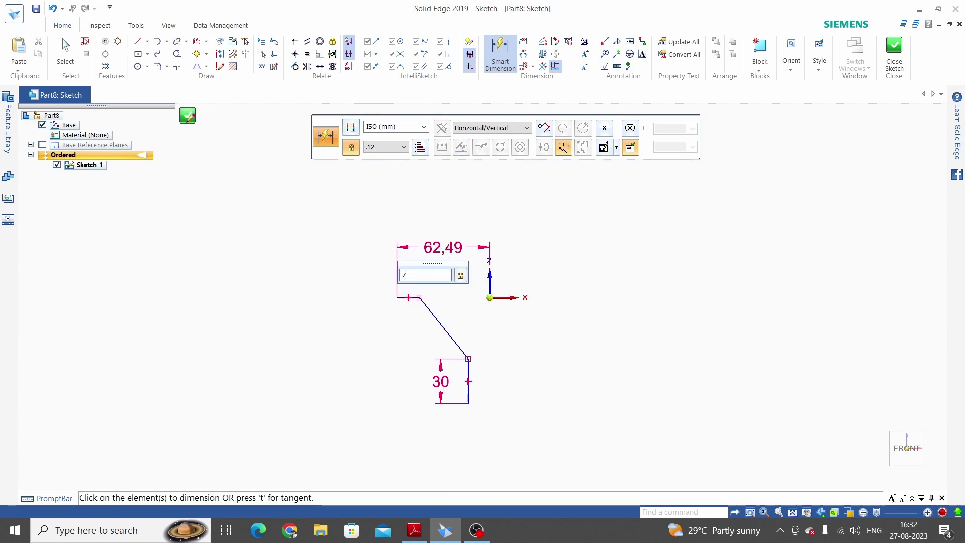
key(Return)
Check the cone angle in the PDF drawing and dimension the sloping line at 40° to the Z axis.
key(alt+Tab)
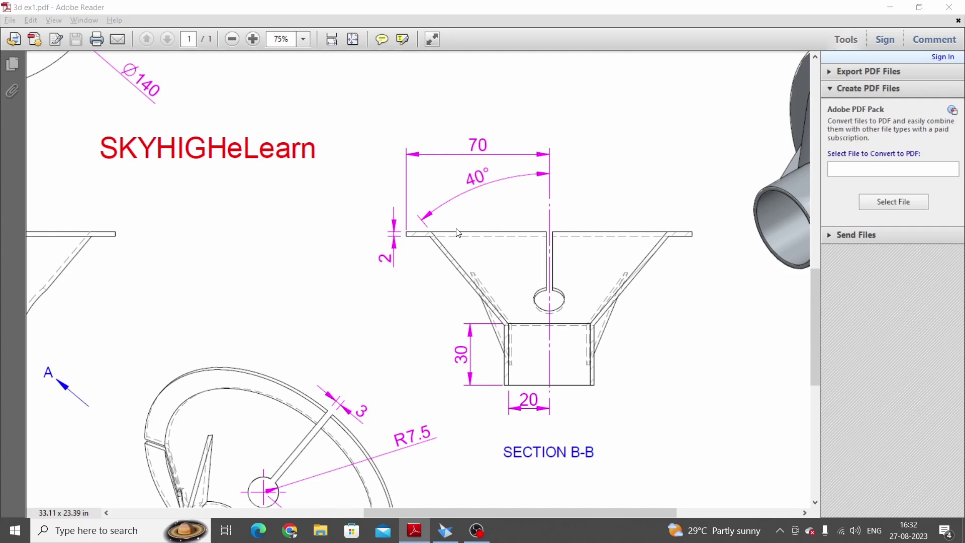
key(alt+Tab)
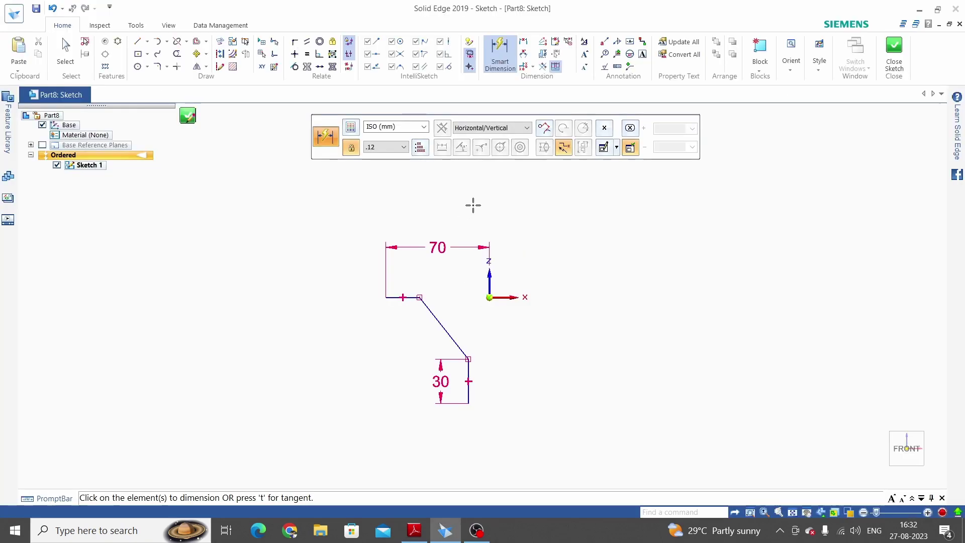
click(524, 54)
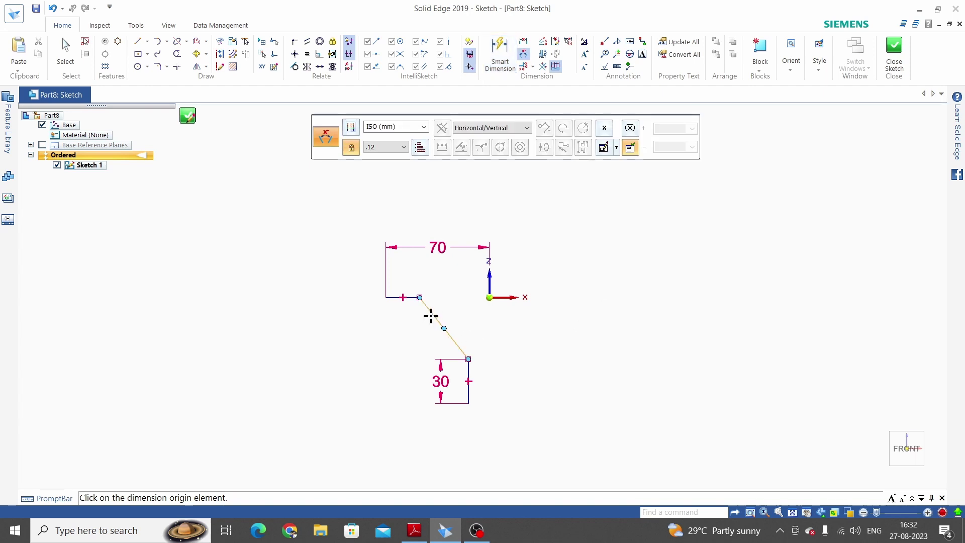
click(431, 315)
click(489, 286)
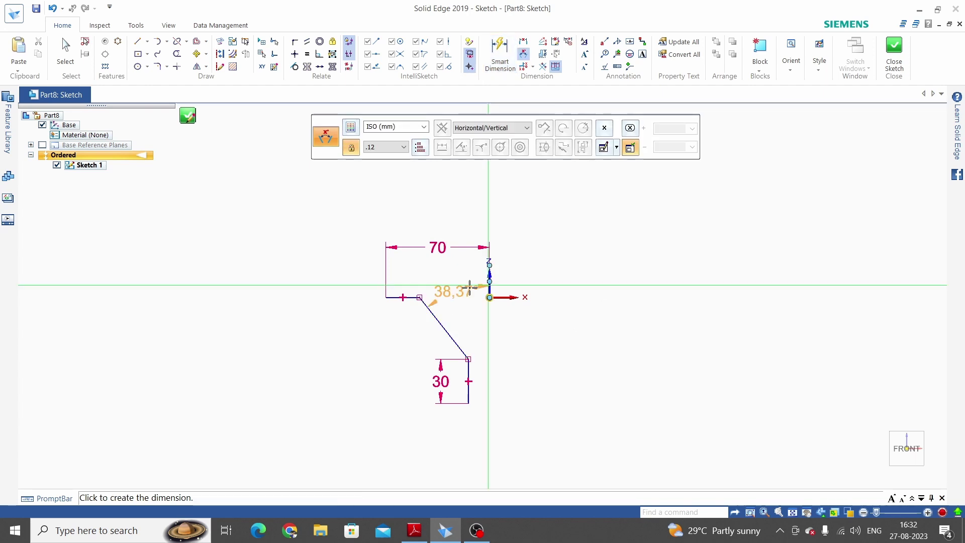
click(455, 286)
text(40)
key(Return)
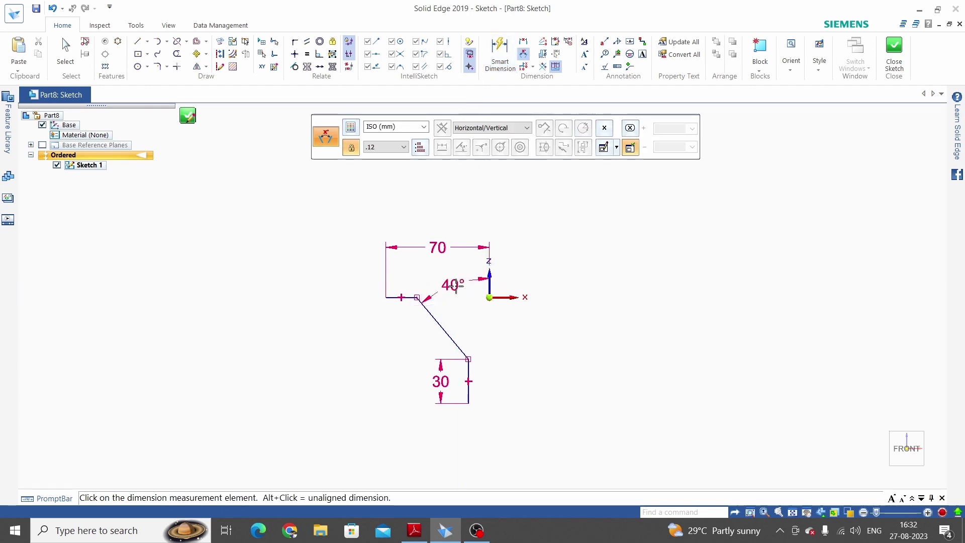
Check the bore radius in the drawing and set the vertical line's distance from the Z axis to 20 mm.
key(alt+Tab)
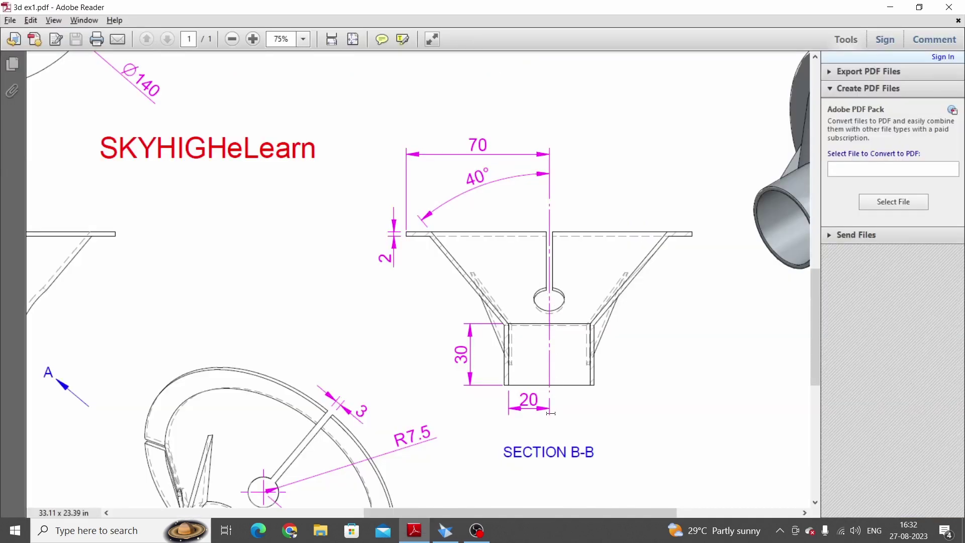
key(alt+Tab)
click(500, 56)
scroll(470, 375, up, 2)
click(469, 370)
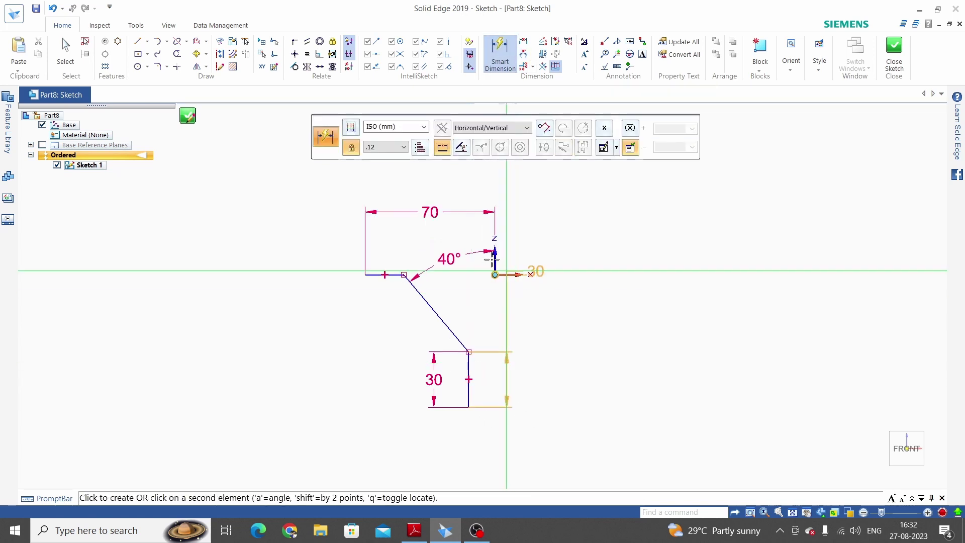
click(494, 266)
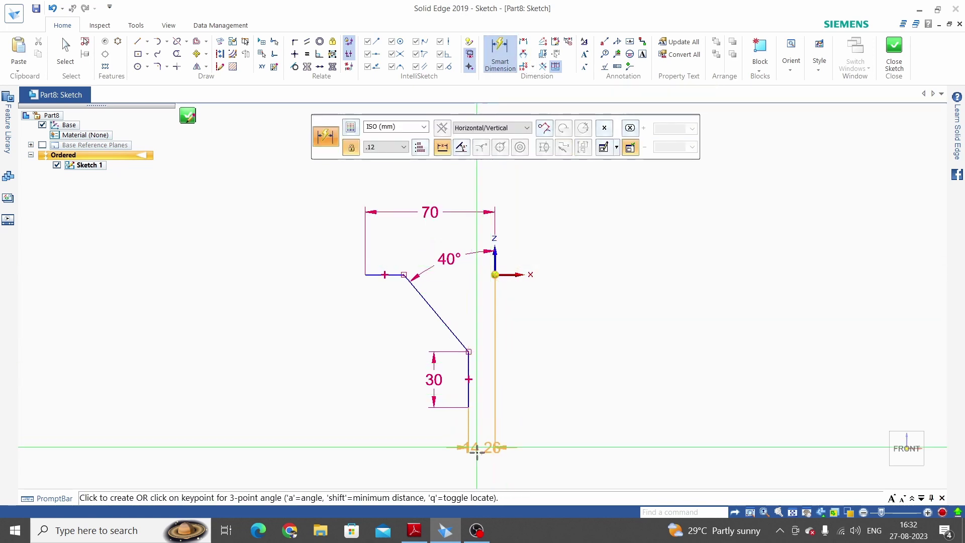
click(477, 447)
text(20)
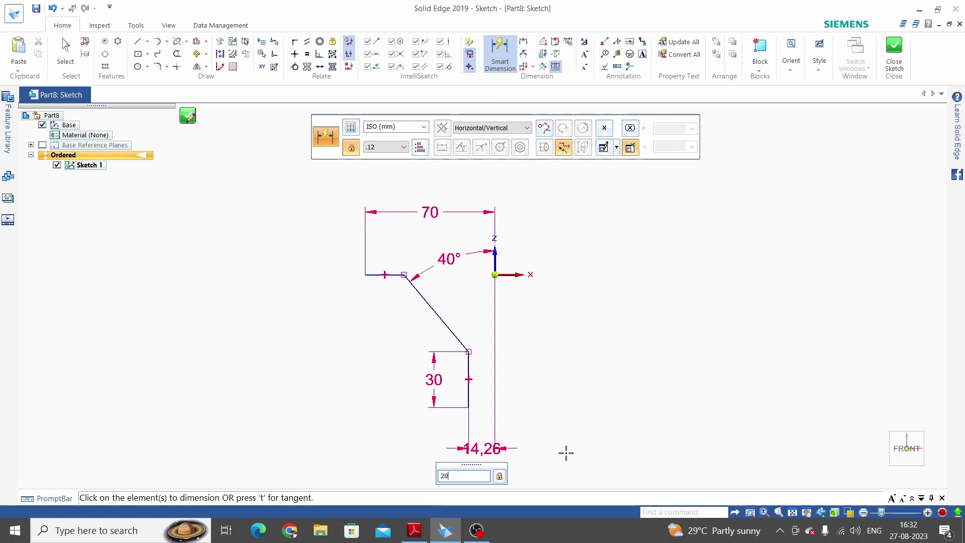
key(Return)
Check the overall height in the drawing and set the height from the flange line to the vertical line's lower end to 75 mm.
key(alt+Tab)
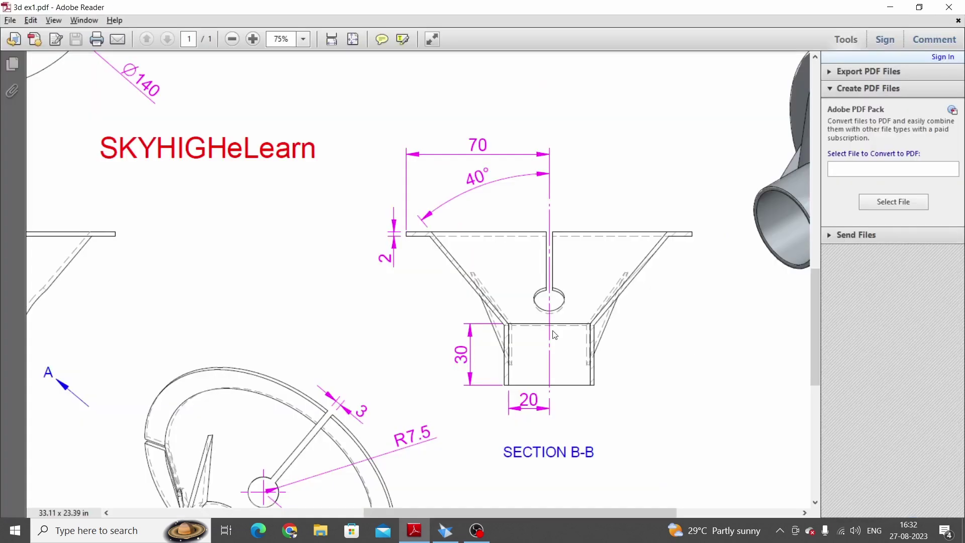
ctrl+scroll(337, 353, down, 5)
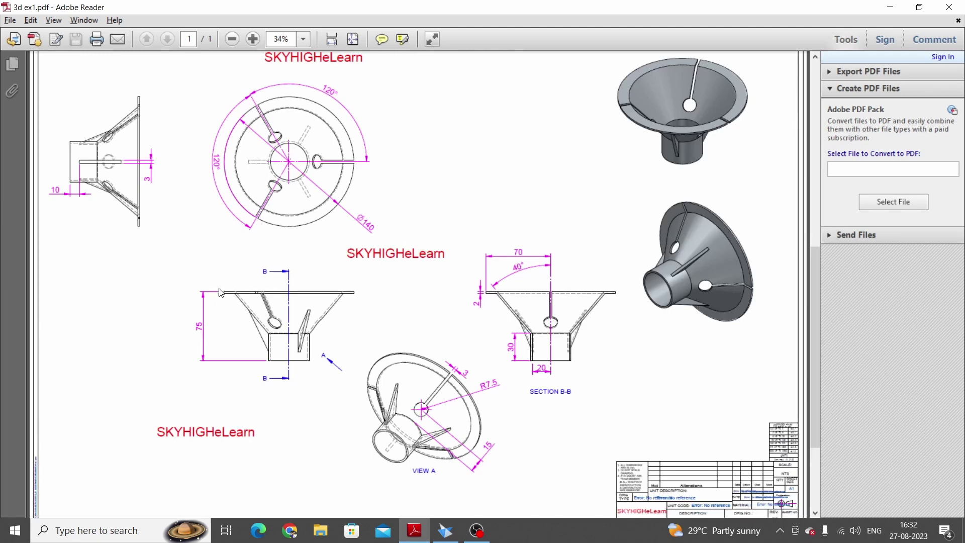
key(alt+Tab)
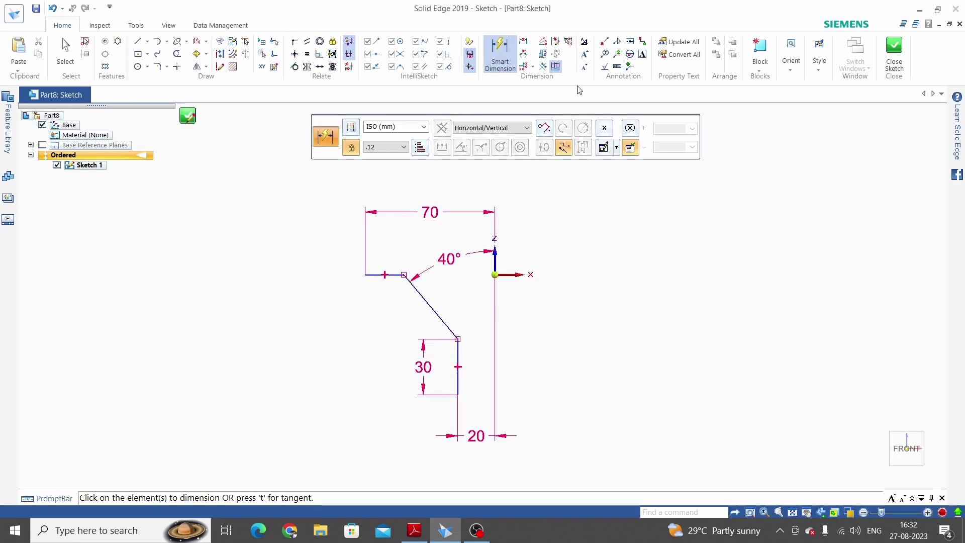
click(381, 274)
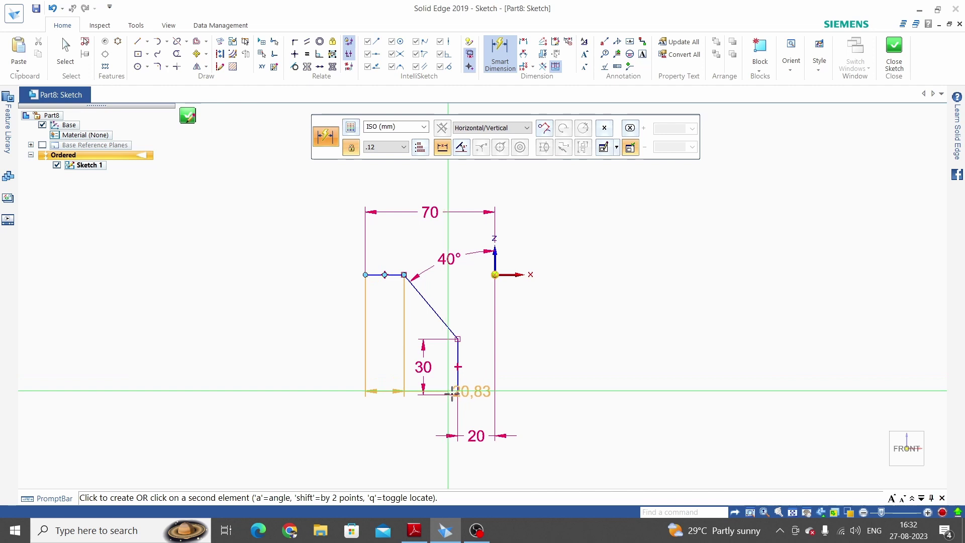
click(457, 367)
click(347, 363)
text(75)
key(Return)
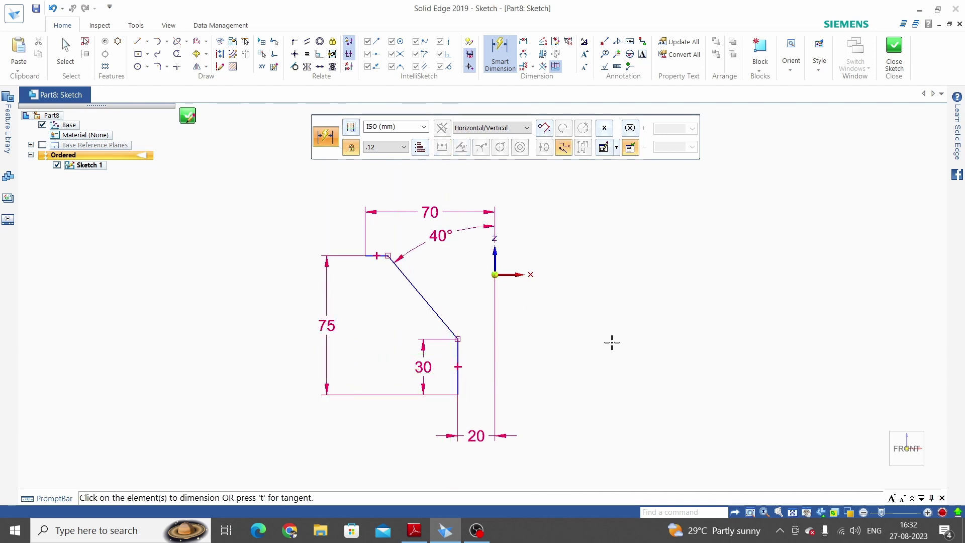
key(Escape)
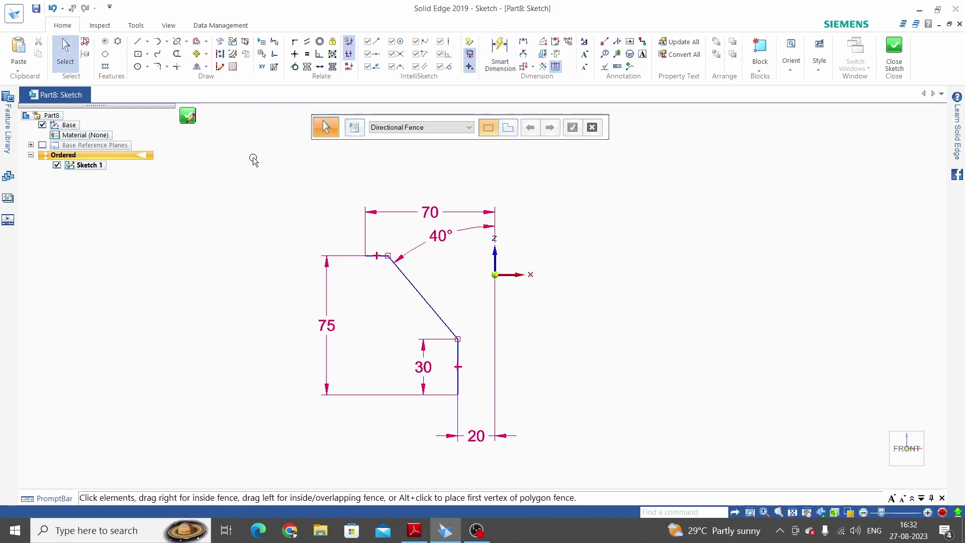
Make the horizontal flange line collinear with the X axis.
click(320, 69)
click(379, 254)
click(512, 274)
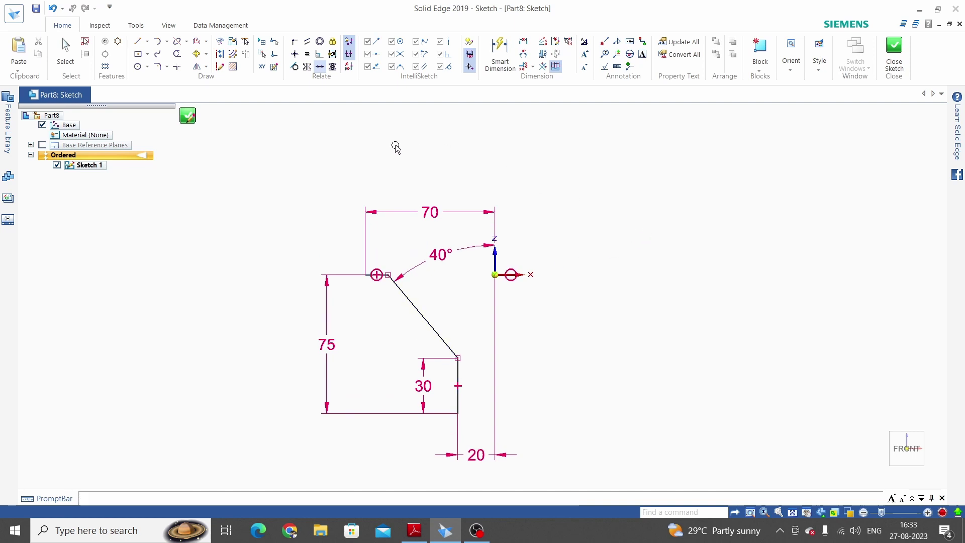
key(Escape)
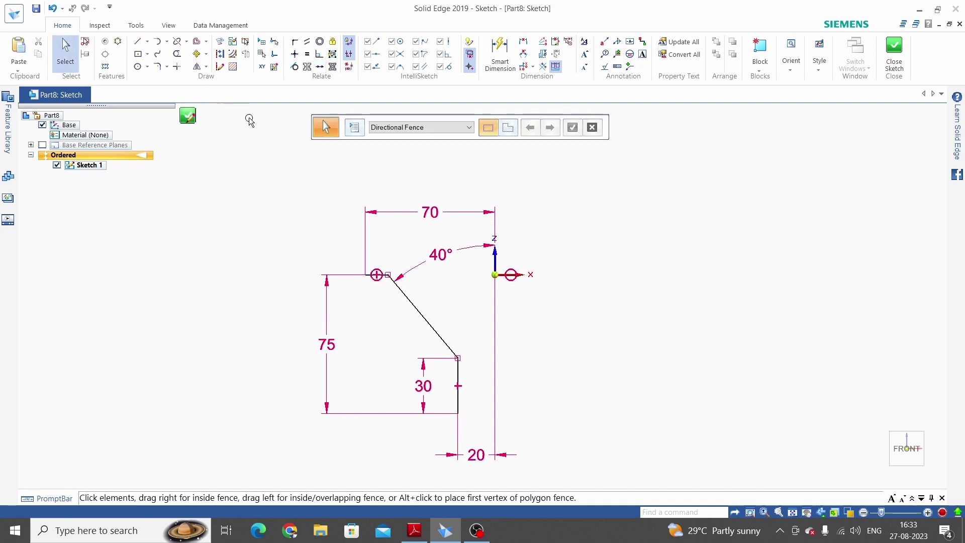
Offset the whole wall profile chain by 2 mm toward its outer side, away from the Z axis.
click(207, 42)
click(221, 55)
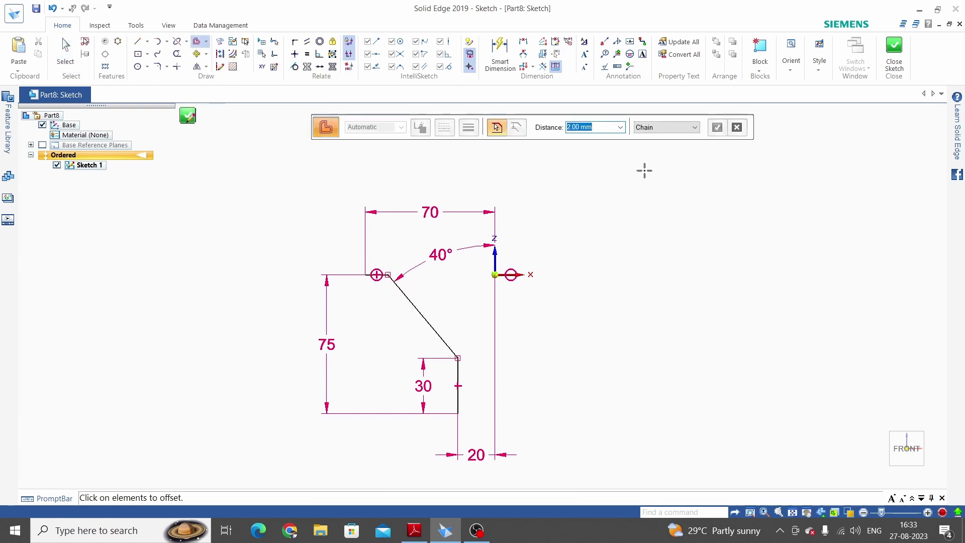
click(694, 128)
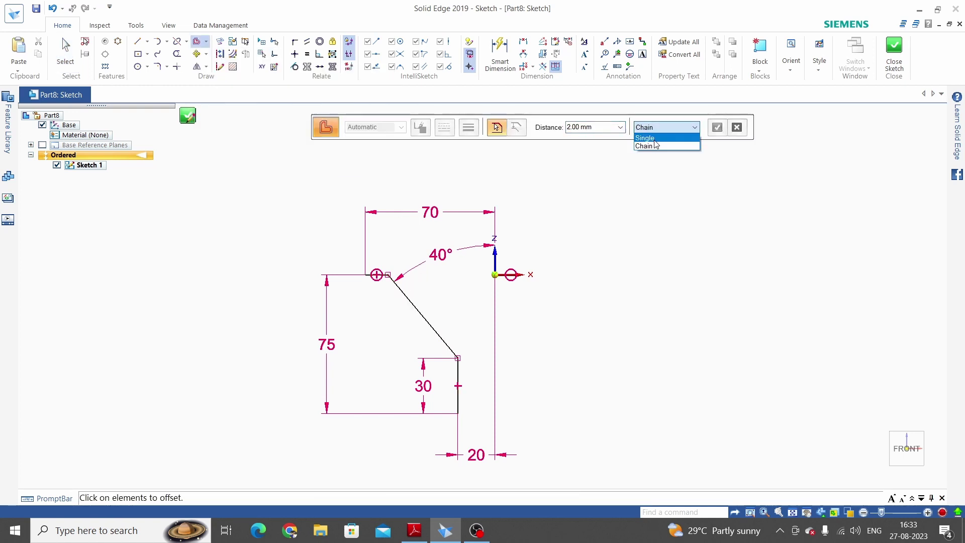
click(661, 136)
click(410, 291)
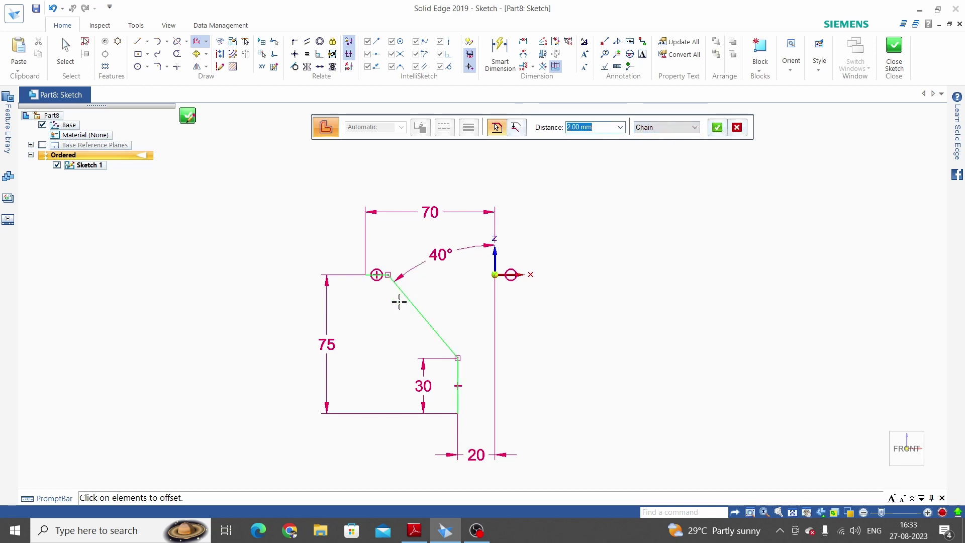
right_click(357, 285)
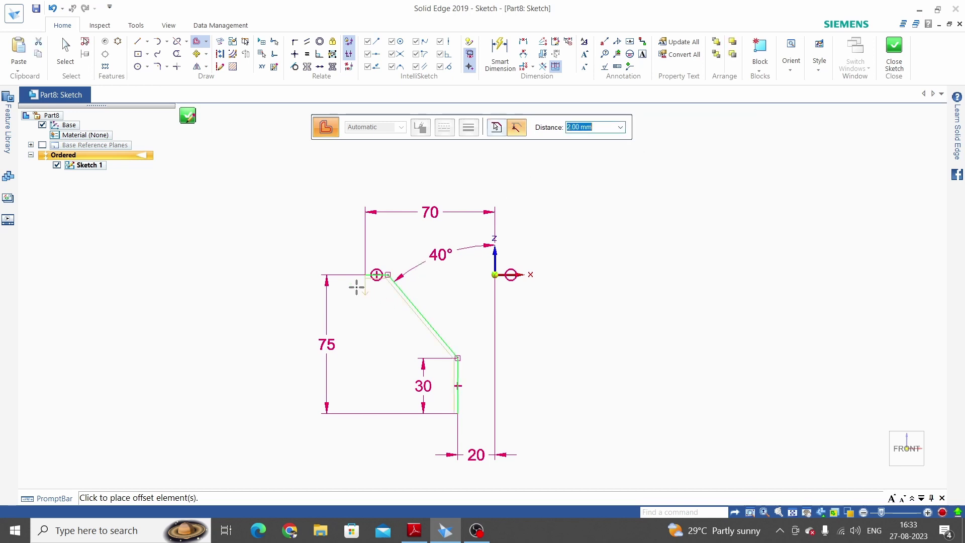
click(577, 320)
Close the flange end of the profile with a short line joining the original and offset lines.
scroll(382, 284, up, 3)
scroll(367, 269, up, 3)
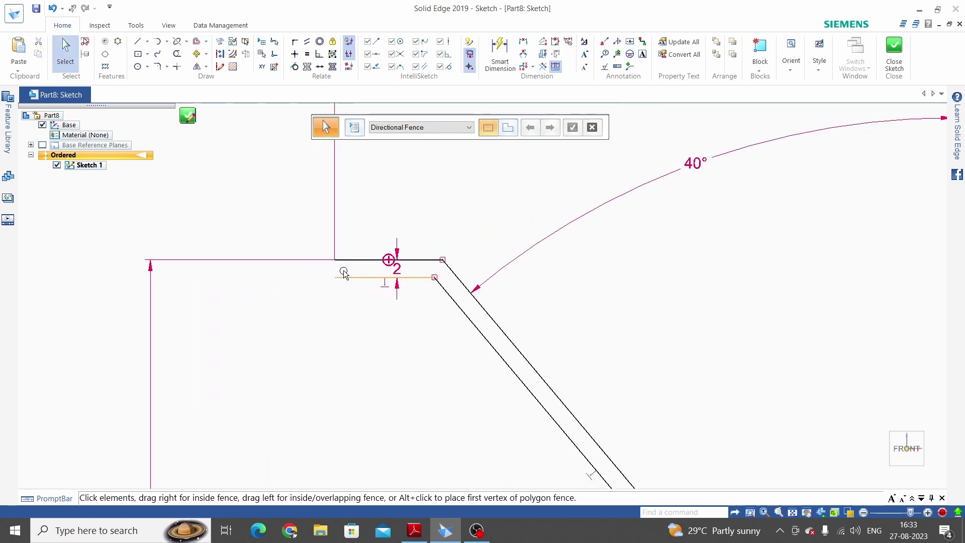
click(147, 41)
click(158, 56)
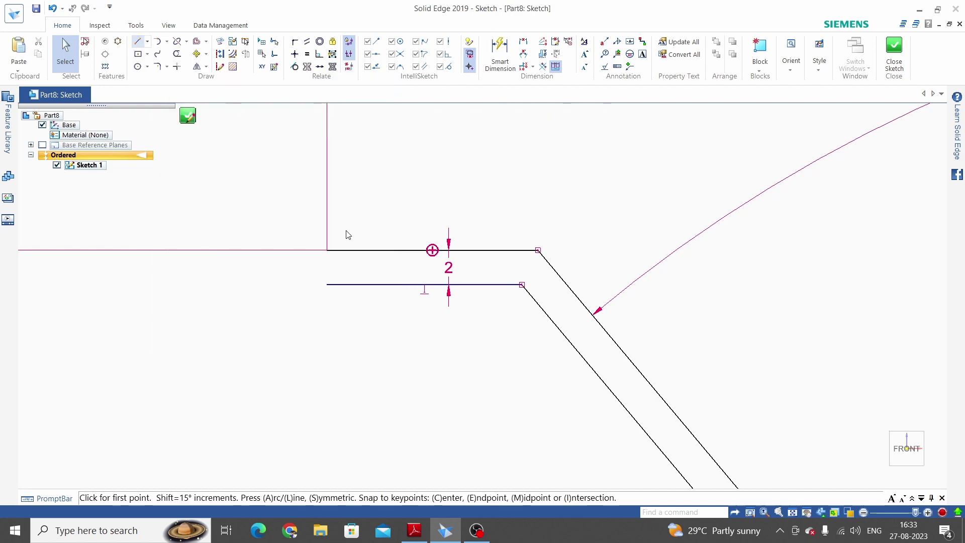
click(328, 249)
click(327, 285)
key(Escape)
Close the lower end of the profile with a short line joining the two vertical wall lines.
scroll(380, 239, down, 7)
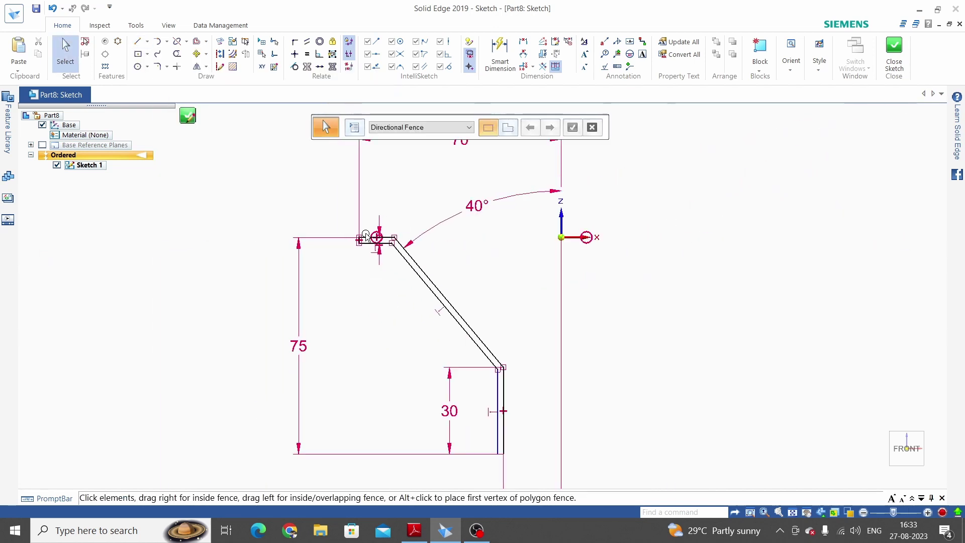
scroll(437, 347, up, 5)
scroll(435, 313, up, 2)
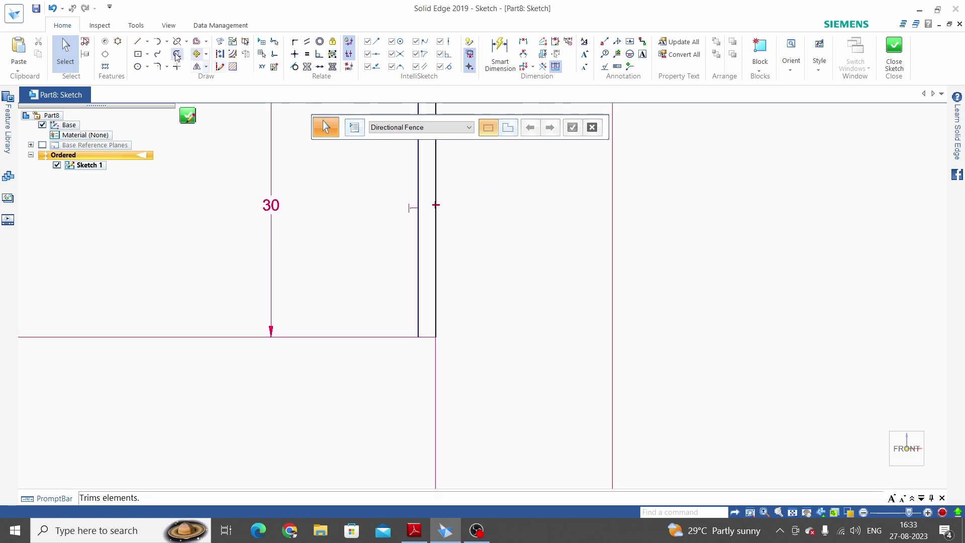
click(148, 42)
click(157, 56)
scroll(416, 323, up, 2)
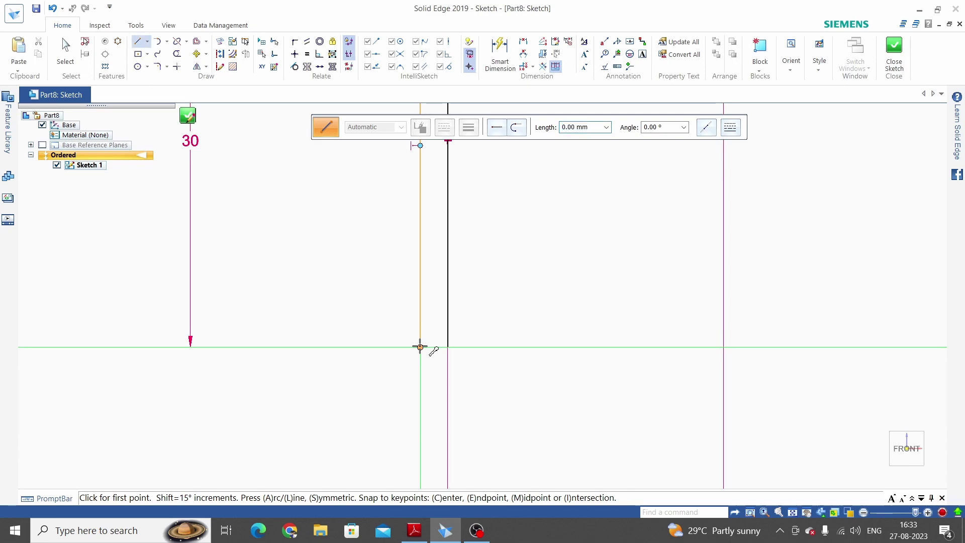
click(421, 346)
key(Escape)
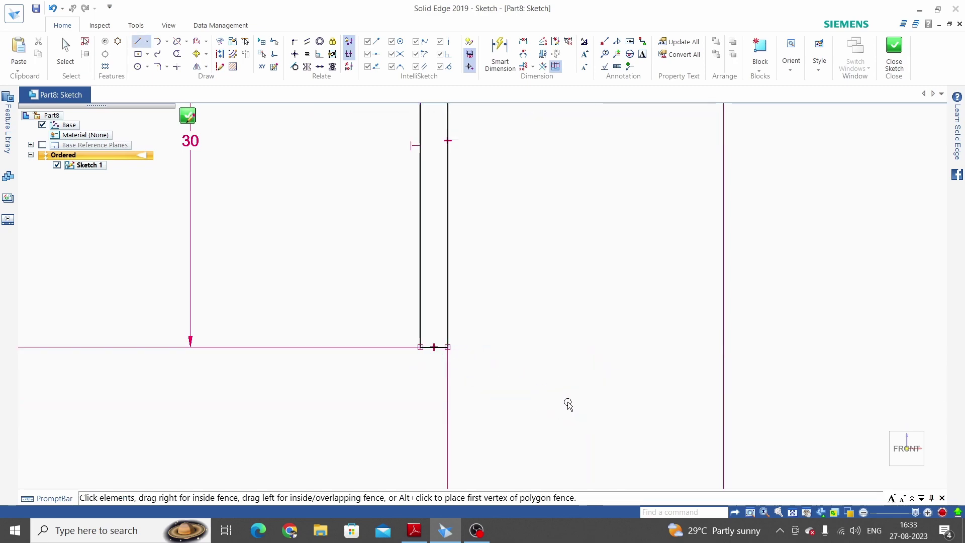
Review the PDF drawing, and draw a vertical axis line about 76 mm long down from the origin along the Z axis.
key(ctrl+shift+f)
key(alt+Tab)
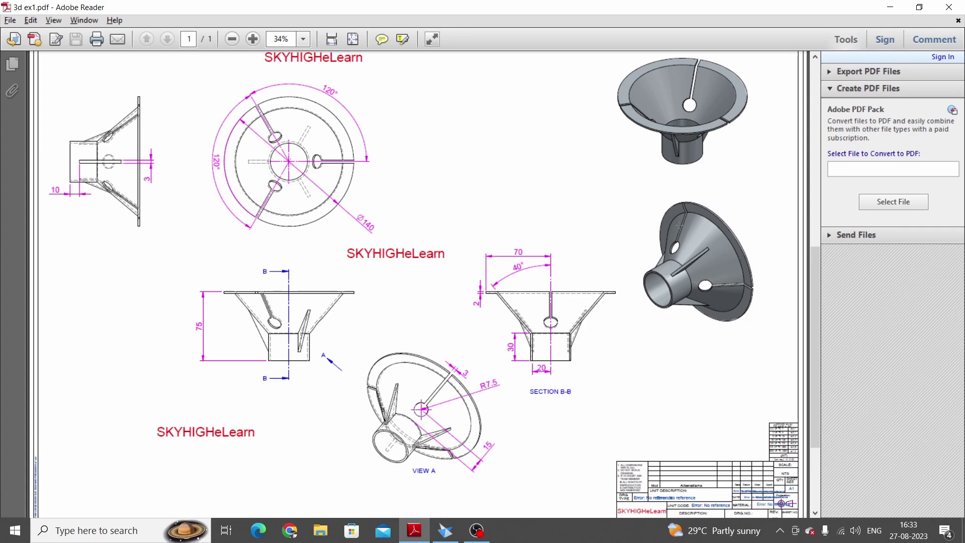
key(alt+Tab)
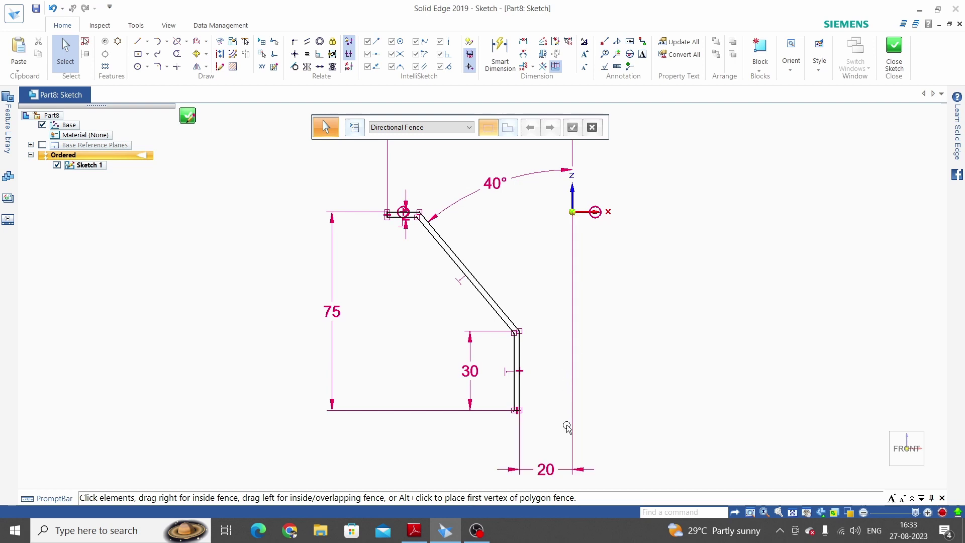
click(148, 41)
click(158, 55)
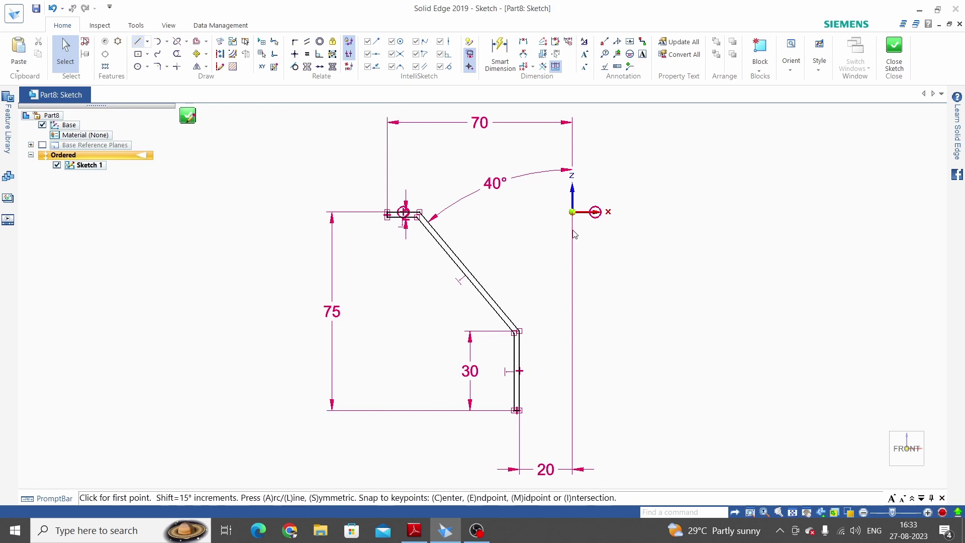
click(572, 211)
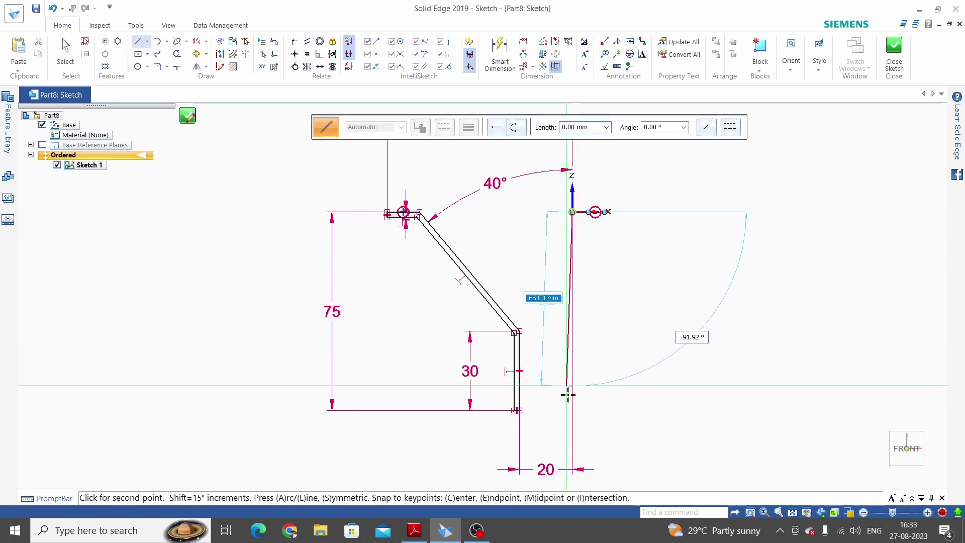
click(677, 379)
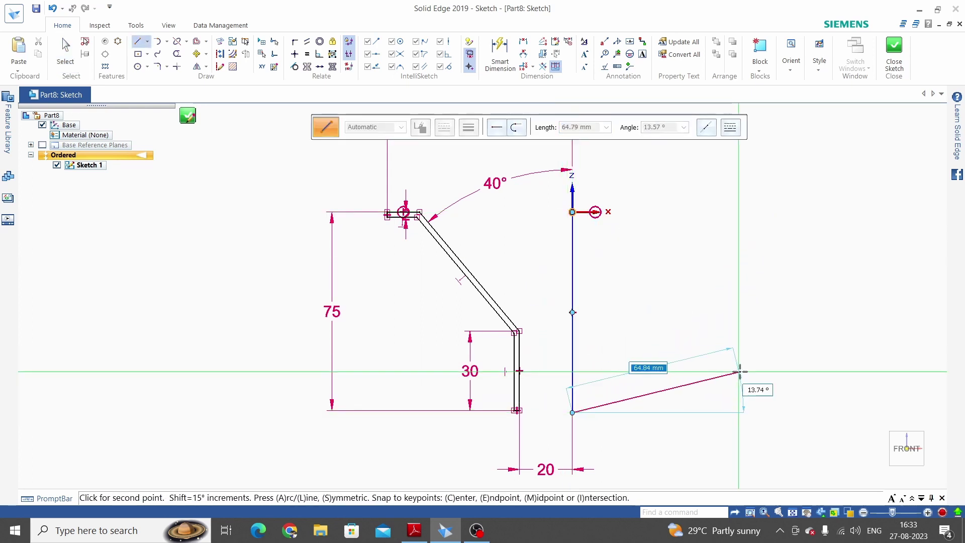
key(Escape)
Dimension the length of the vertical axis line with Smart Dimension.
click(500, 53)
key(Escape)
click(500, 50)
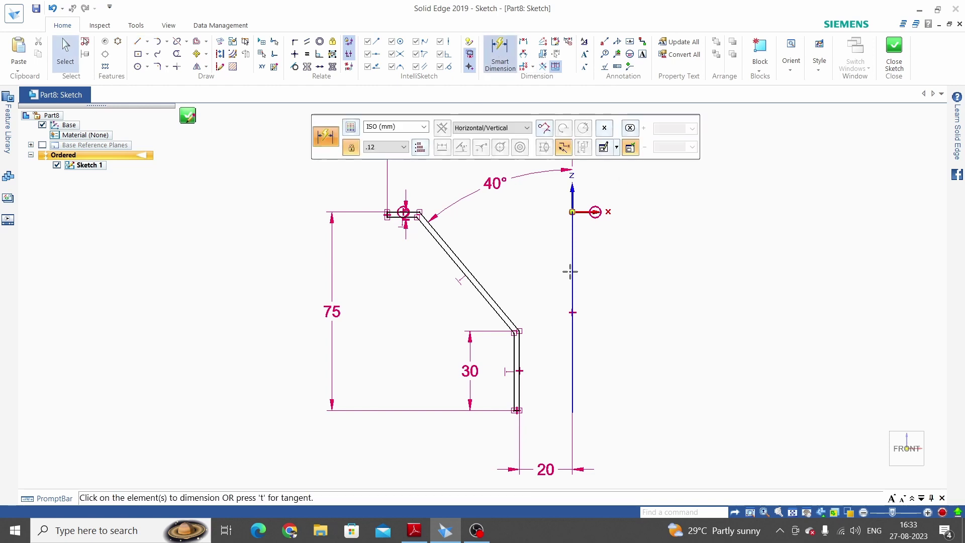
click(573, 281)
click(632, 282)
key(Return)
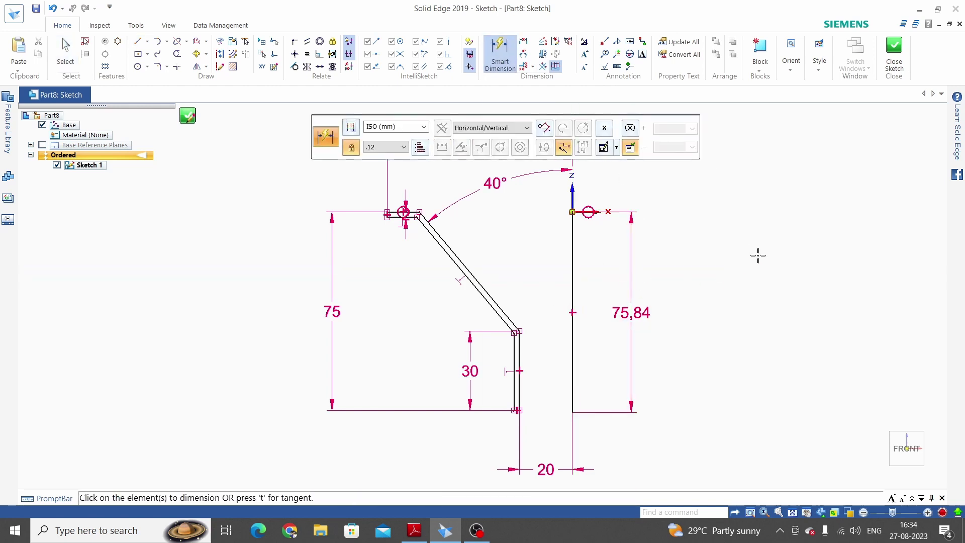
key(Escape)
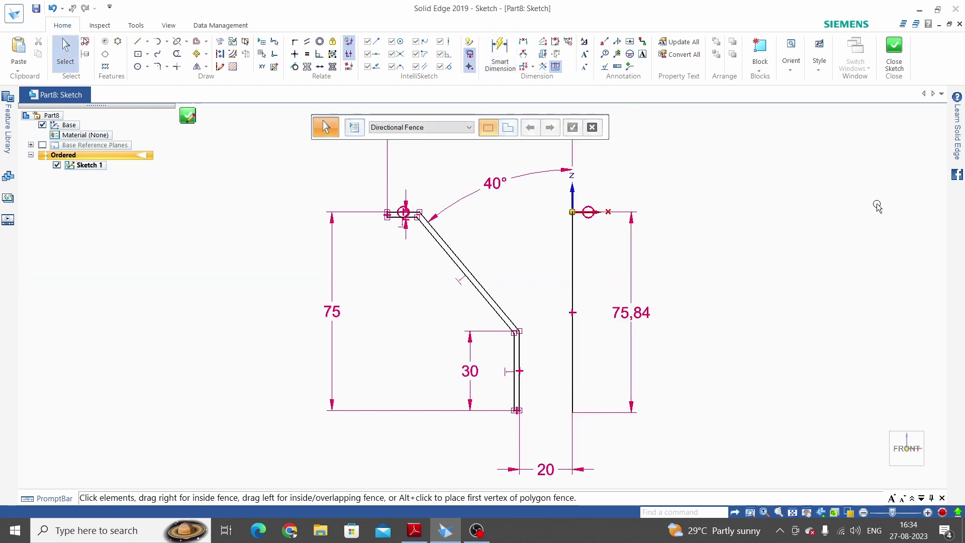
Close the profile sketch and finish it.
click(891, 72)
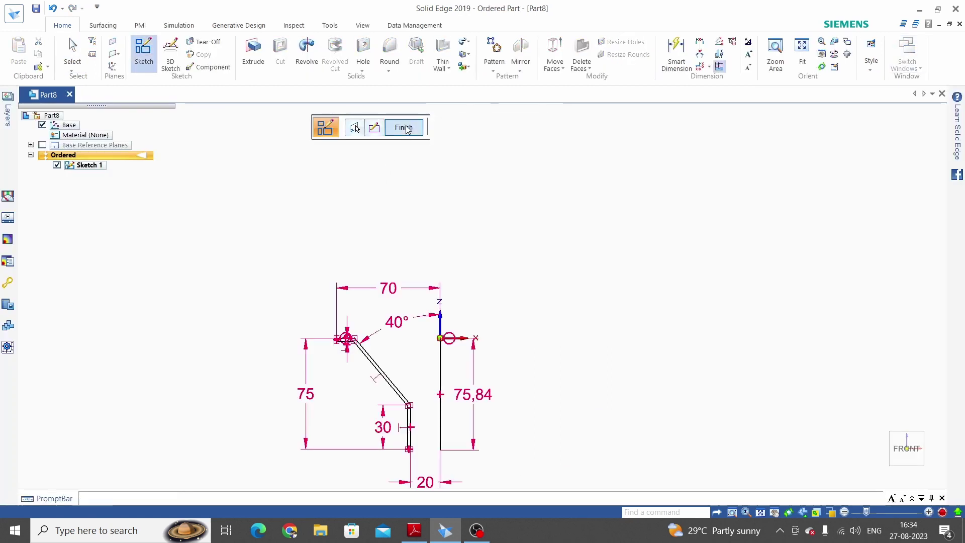
click(403, 129)
click(403, 129)
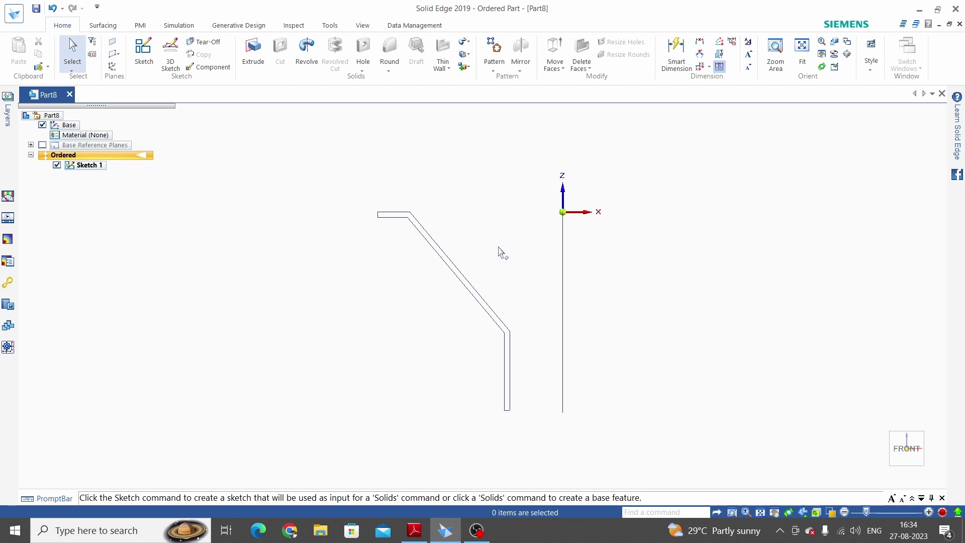
Revolve the closed wall profile a full 360° about the vertical axis line, selecting it as a chain from the sketch.
click(306, 55)
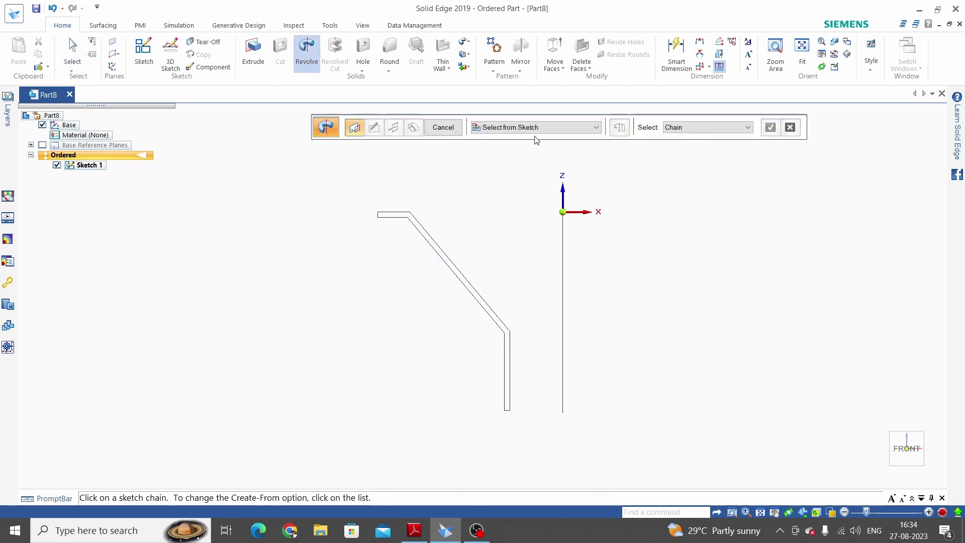
click(518, 129)
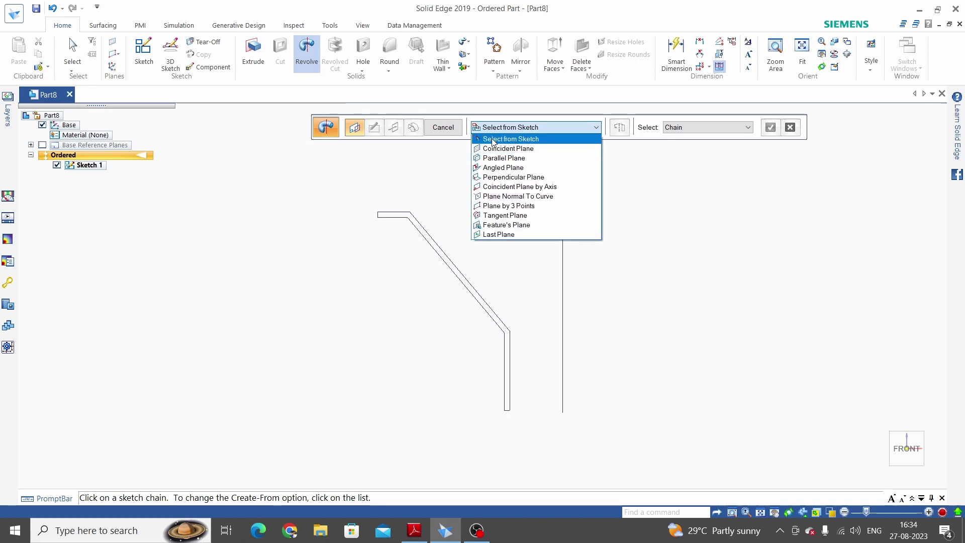
click(497, 139)
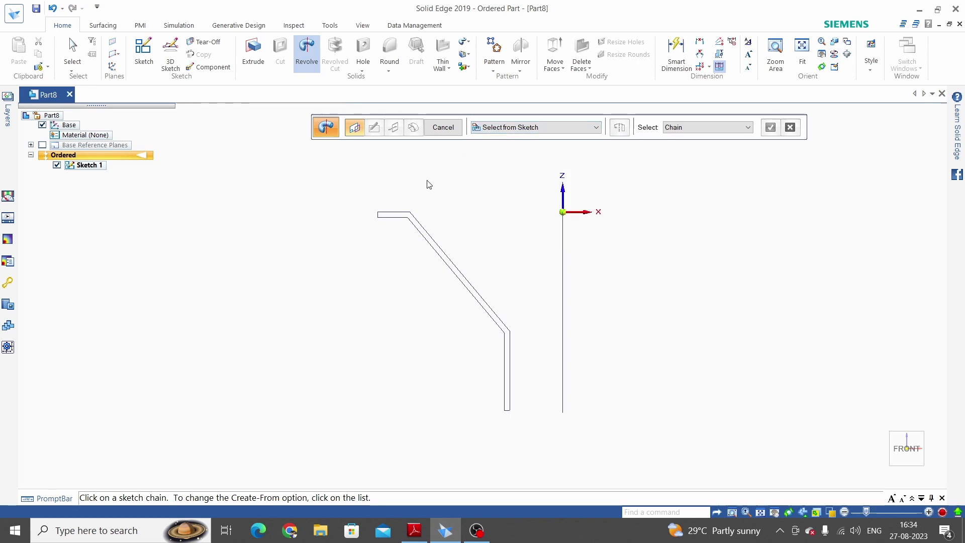
click(420, 221)
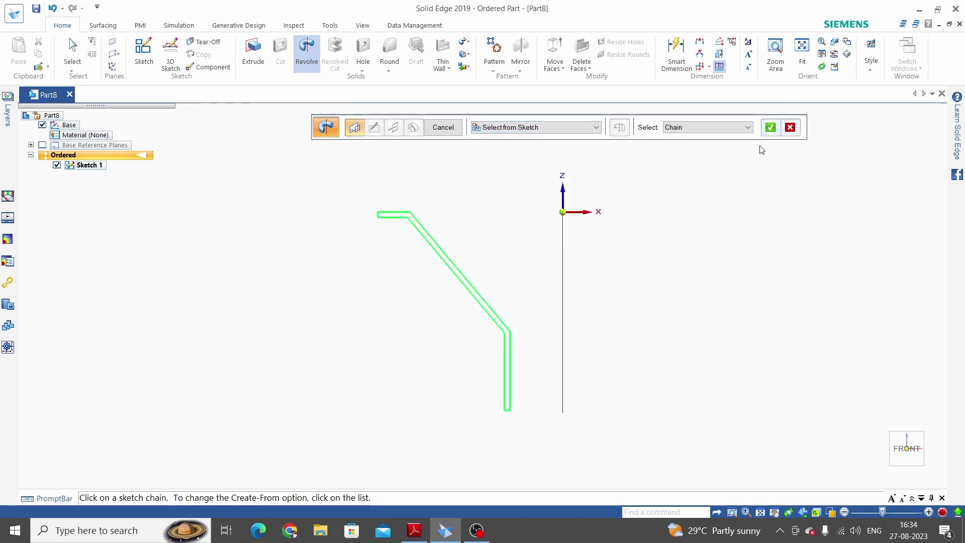
click(769, 128)
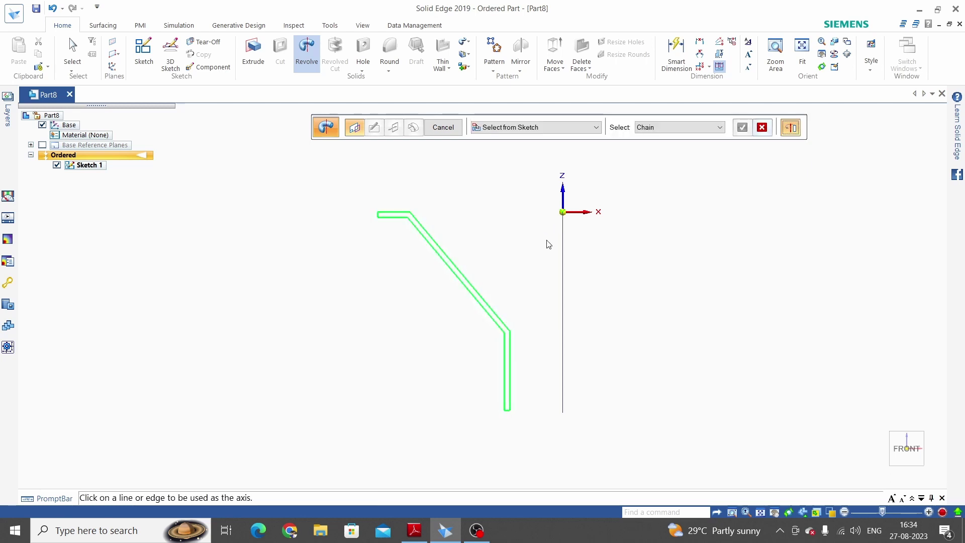
click(563, 250)
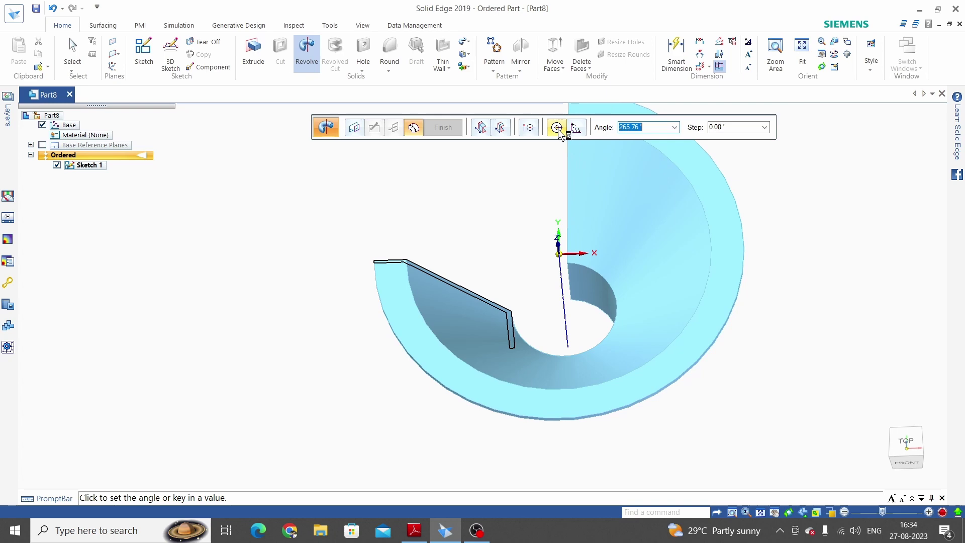
click(557, 129)
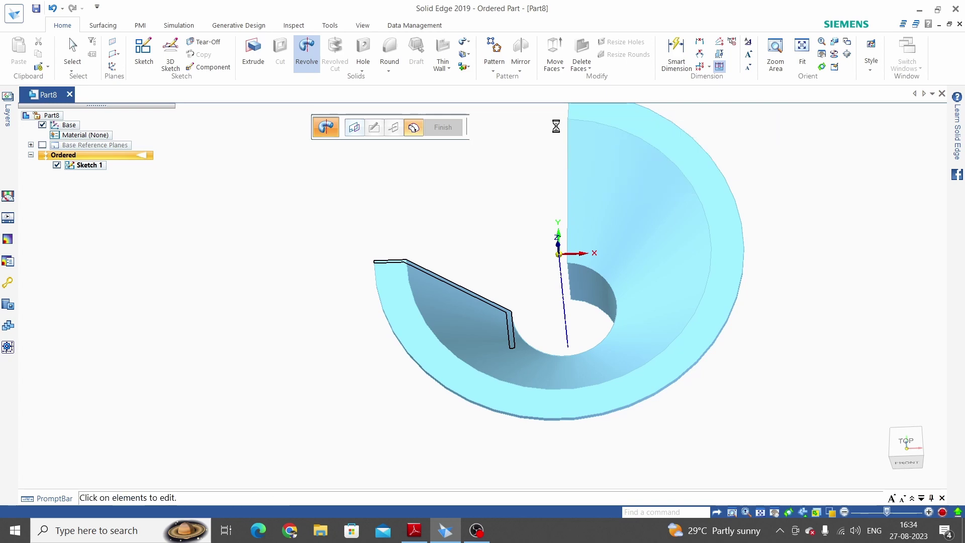
click(443, 127)
click(443, 127)
Hide Sketch 1 so only the revolved funnel body is shown.
middle_drag(628, 321, 289, 265)
middle_drag(330, 287, 297, 271)
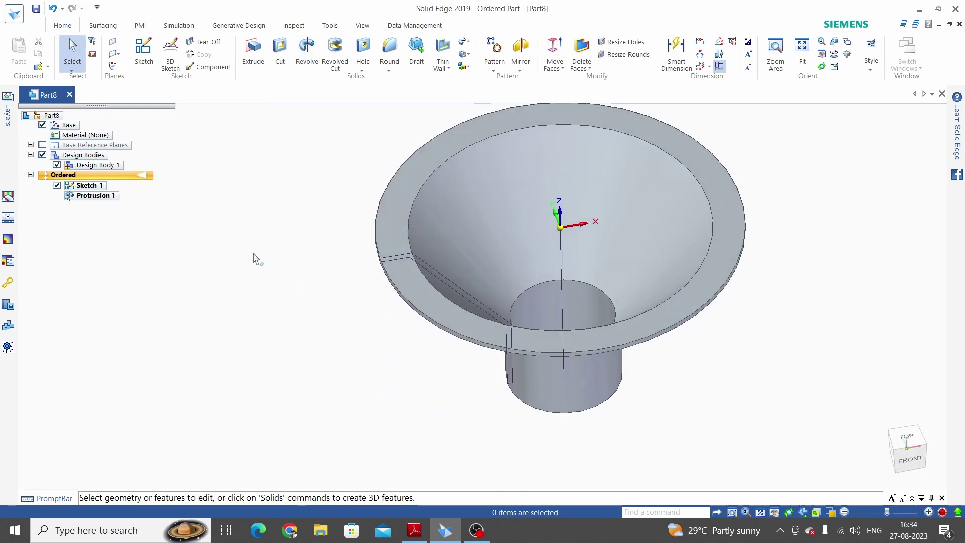
click(57, 185)
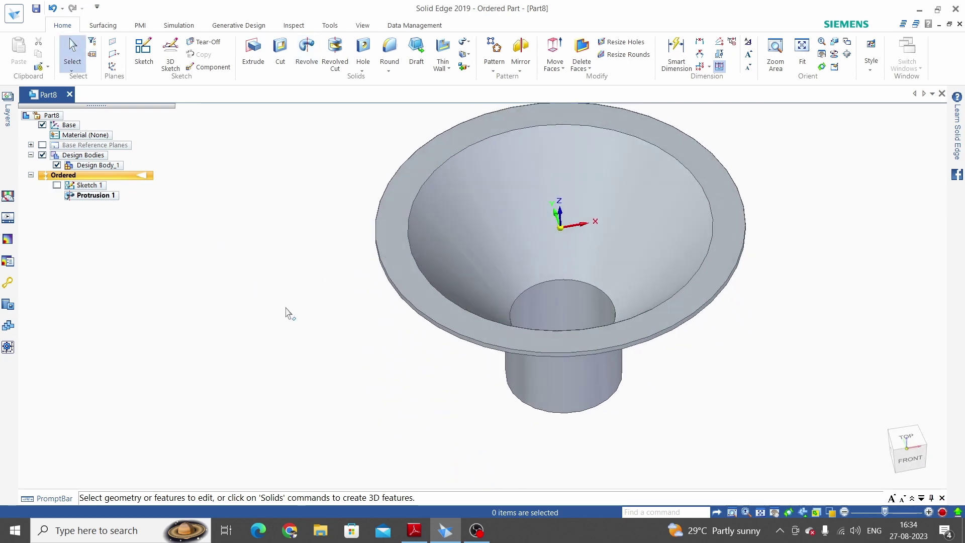
scroll(309, 322, down, 3)
Check the slots, holes and ribs in the PDF drawing and create a plane tangent to the funnel's outer conical face at 0°.
key(alt+Tab)
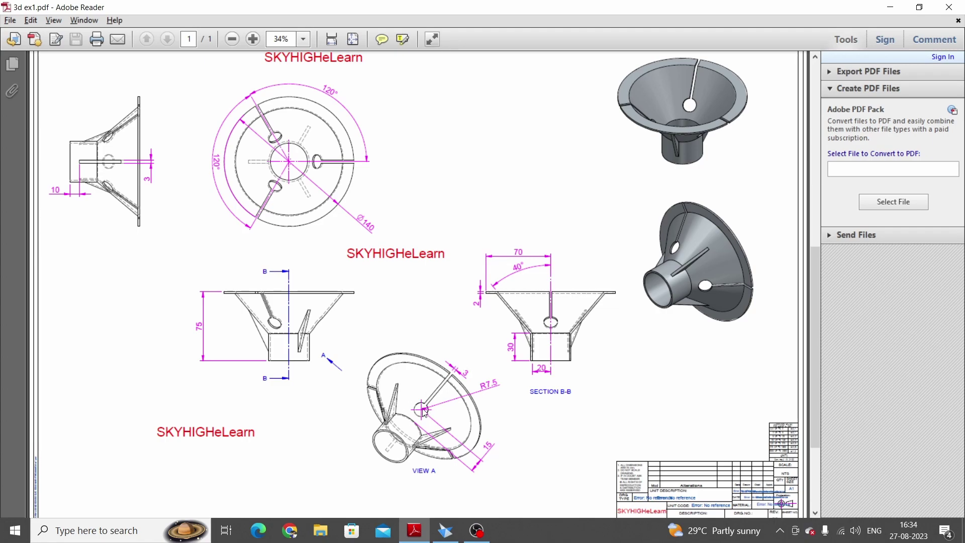
key(alt+Tab)
middle_drag(568, 371, 582, 261)
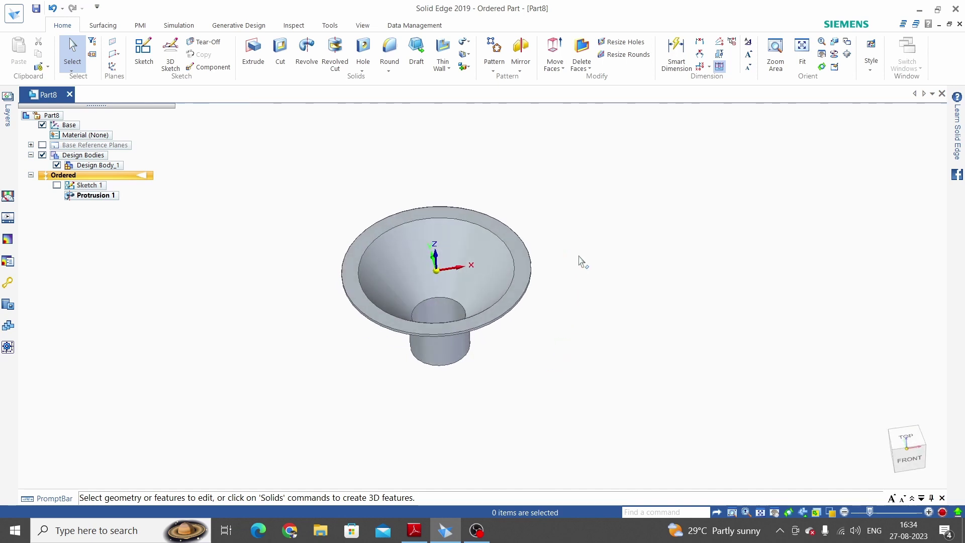
click(116, 55)
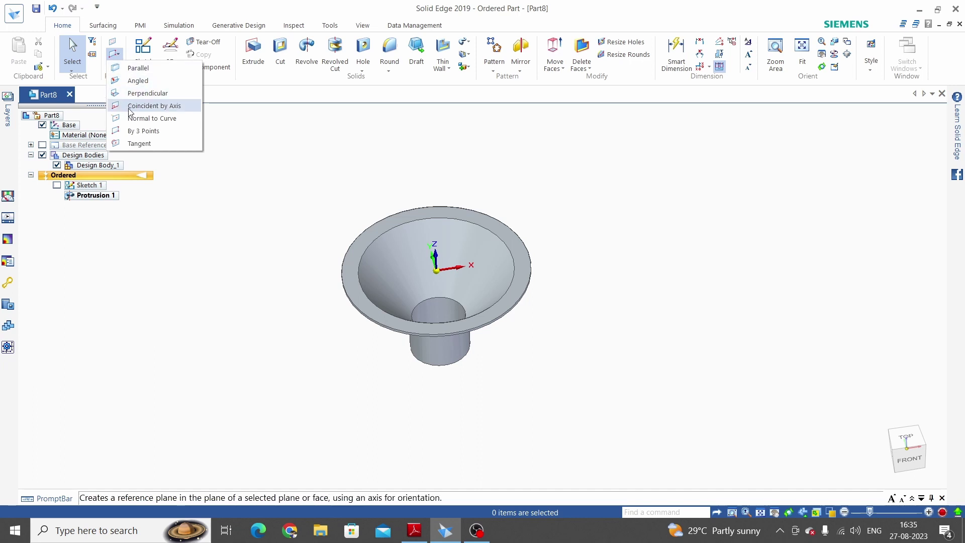
click(139, 143)
middle_drag(623, 294, 493, 302)
click(478, 301)
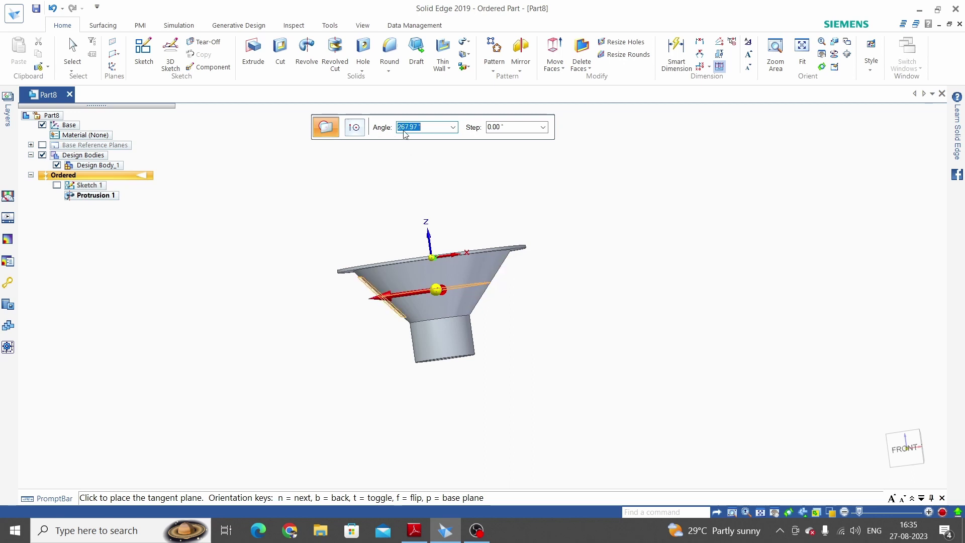
text(0)
key(Tab)
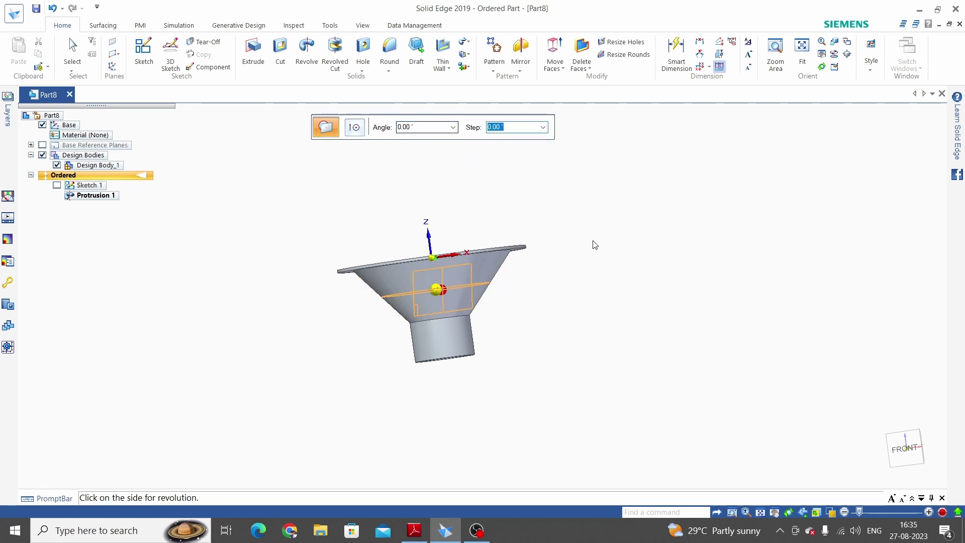
click(635, 262)
middle_drag(613, 259, 674, 346)
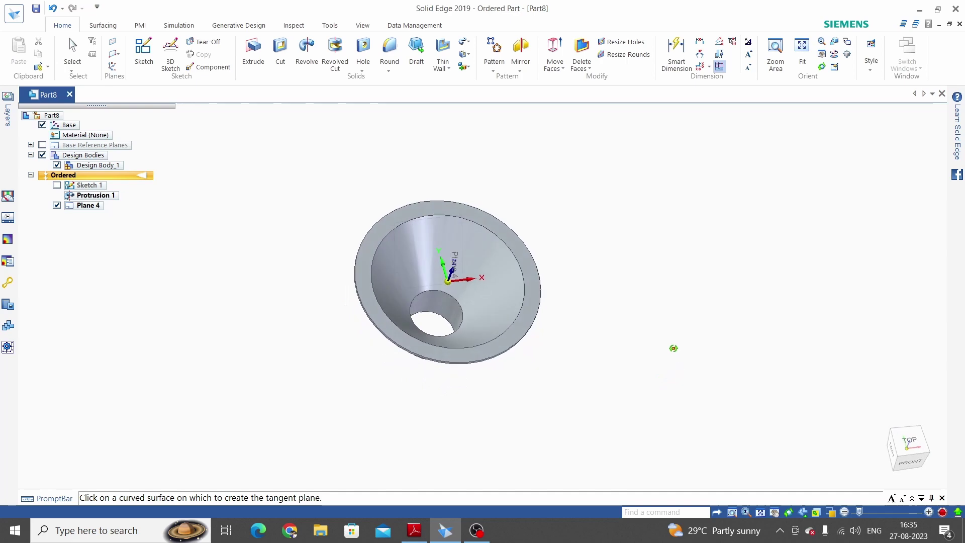
Start a cutout and choose the plane tangent to the funnel's cone as its coincident sketch plane.
scroll(461, 262, up, 4)
middle_drag(460, 261, 499, 261)
scroll(337, 260, down, 3)
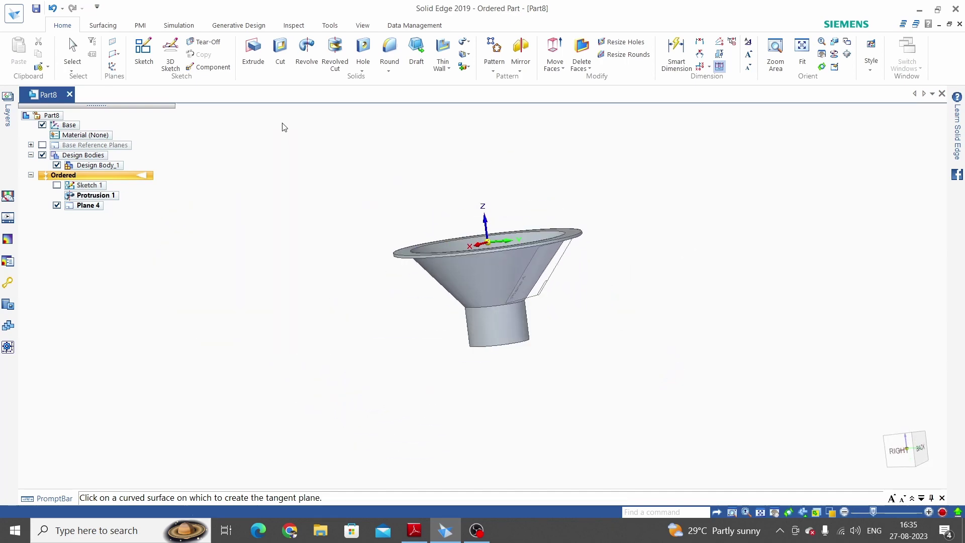
click(280, 50)
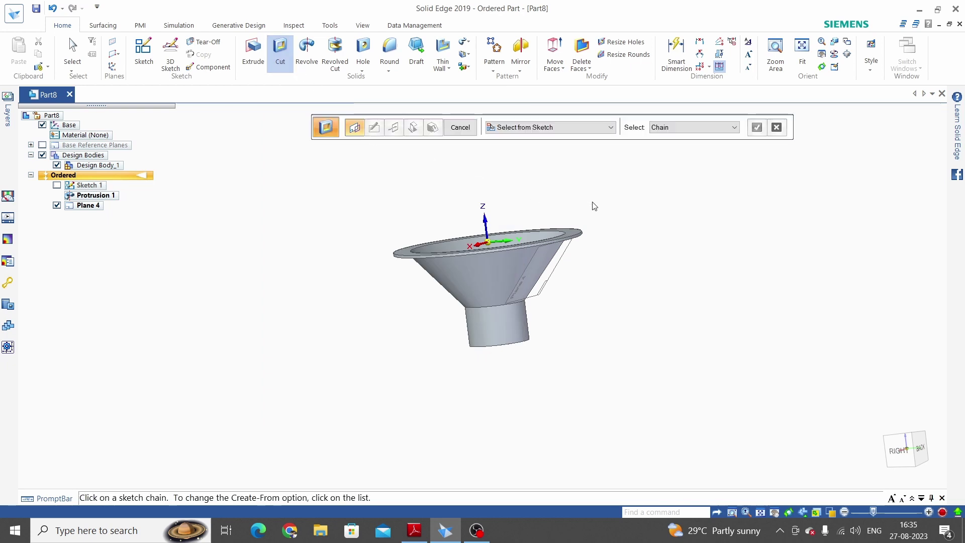
middle_drag(592, 205, 603, 265)
scroll(529, 286, up, 3)
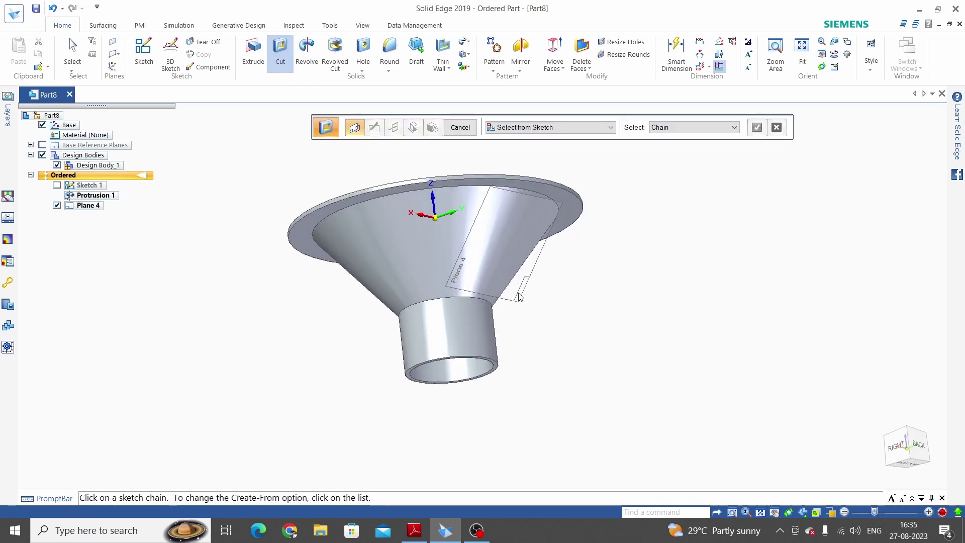
click(545, 130)
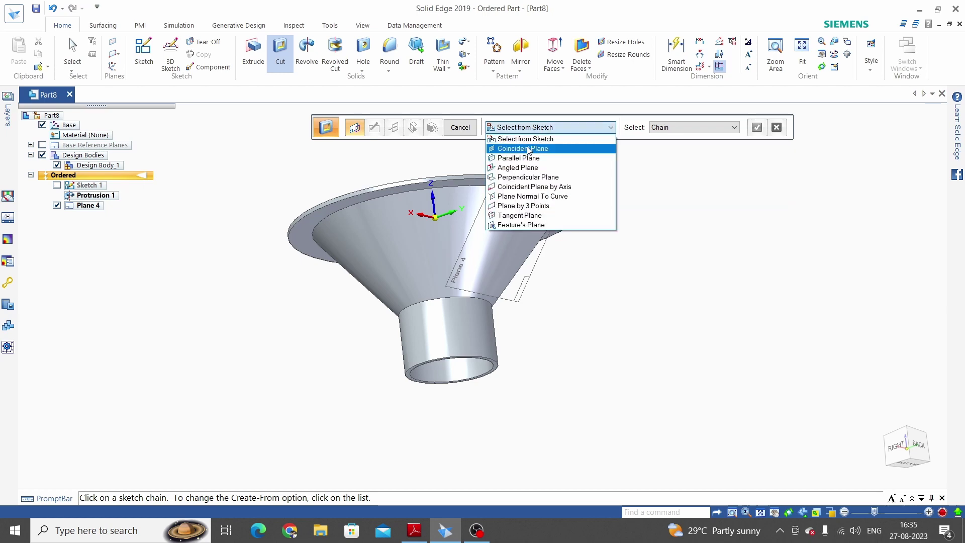
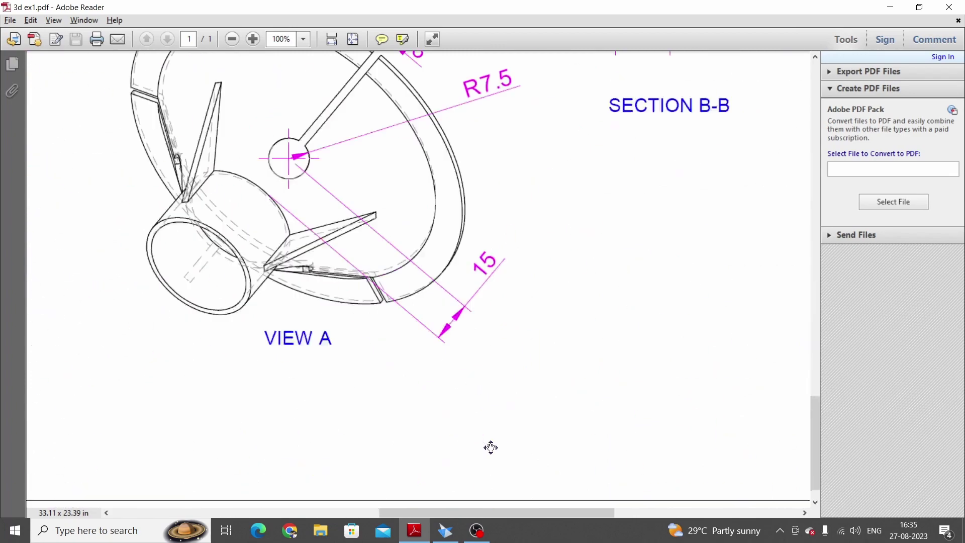
Check View A in the PDF drawing and sketch a circle about 14 mm in diameter on the cone, level with the origin.
scroll(446, 332, left, 5)
scroll(433, 327, up, 1)
scroll(543, 287, up, 3)
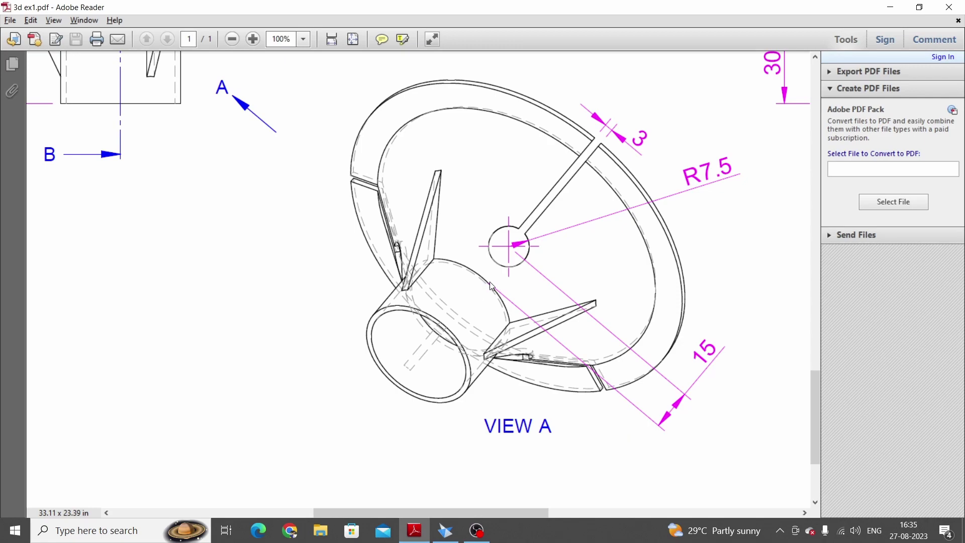
key(alt+Tab)
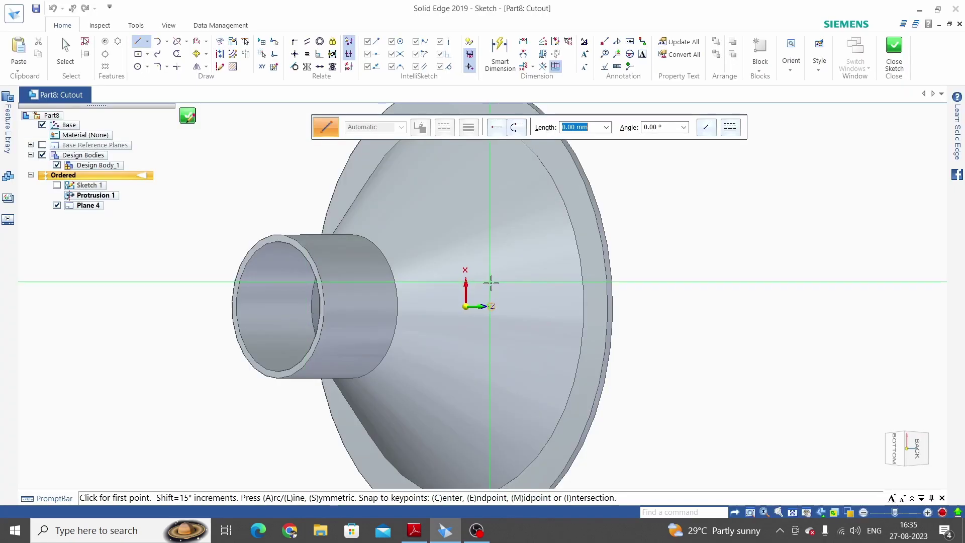
click(150, 68)
click(160, 80)
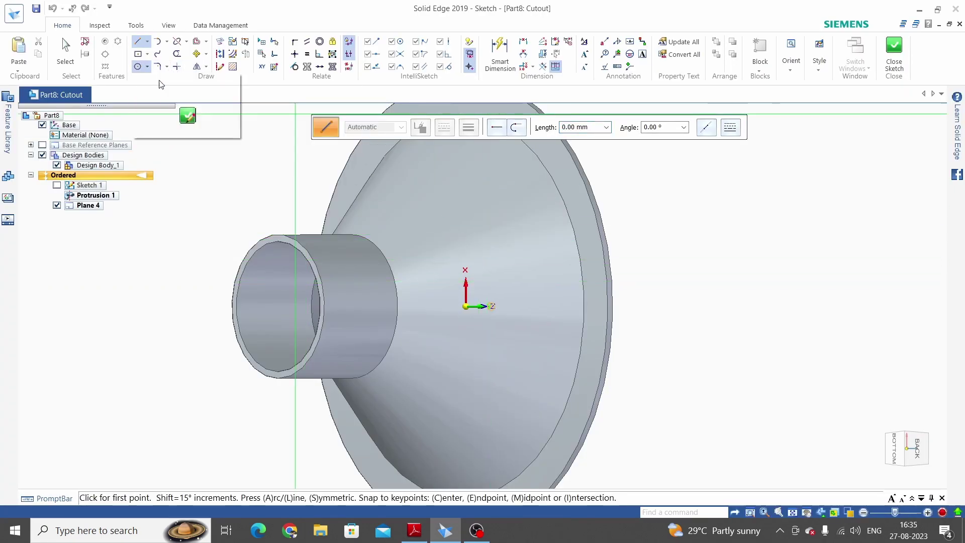
click(431, 306)
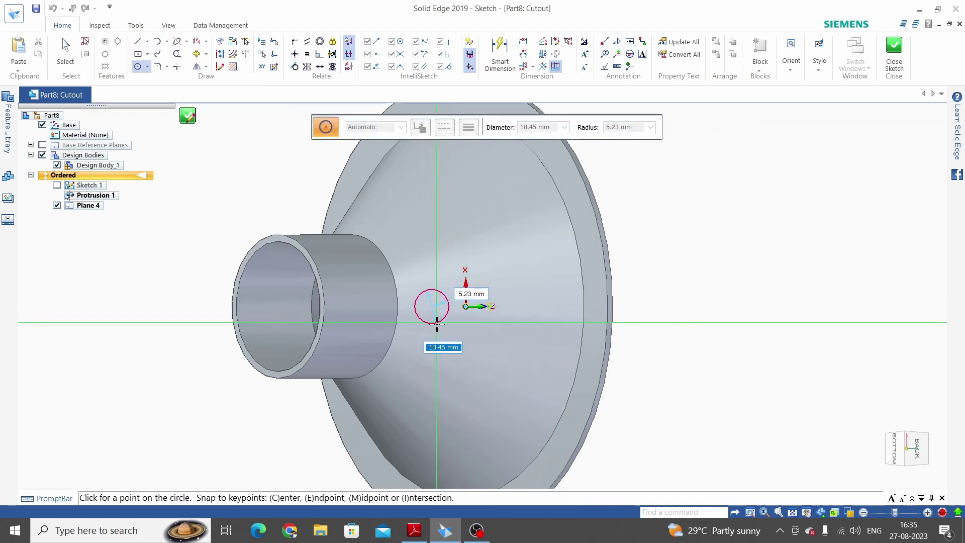
click(436, 328)
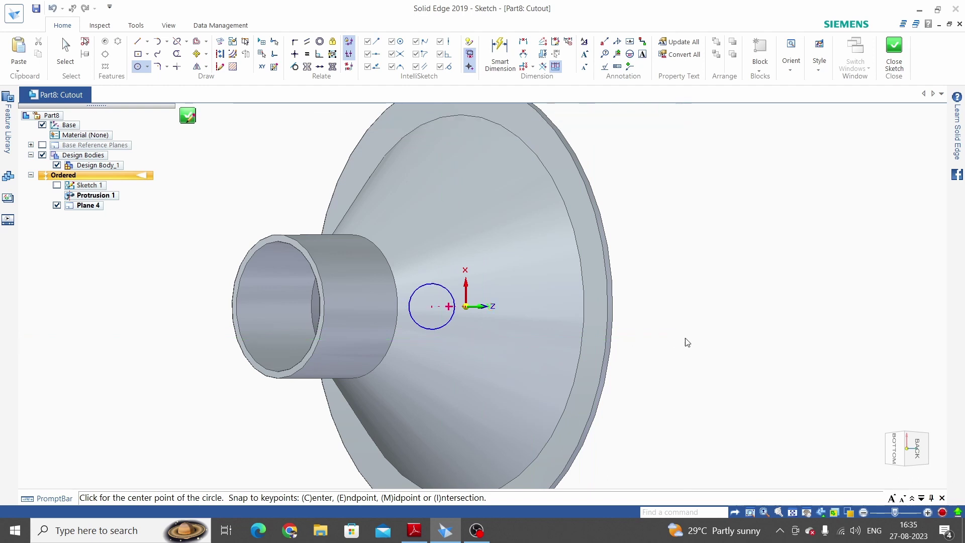
Dimension the sketched circle's diameter as 15 mm.
click(511, 61)
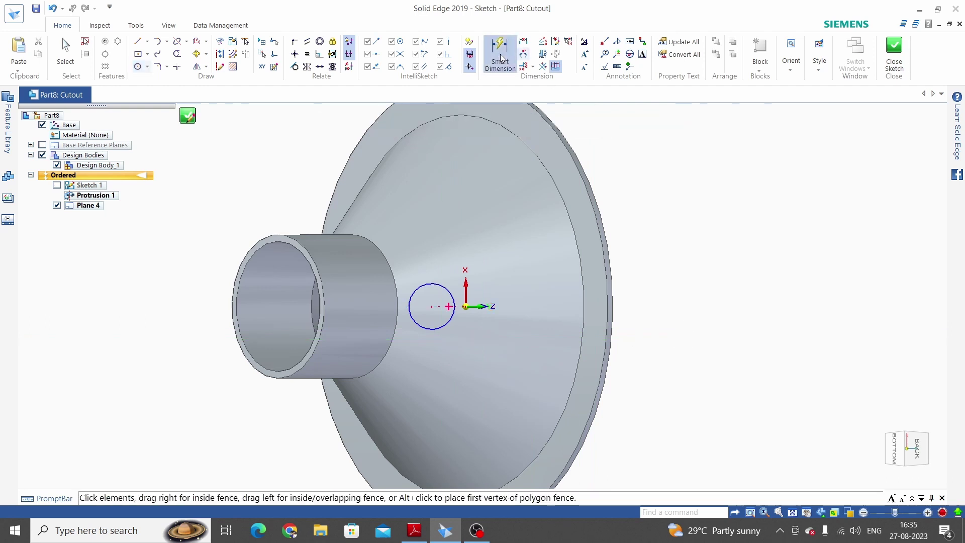
click(449, 317)
click(651, 405)
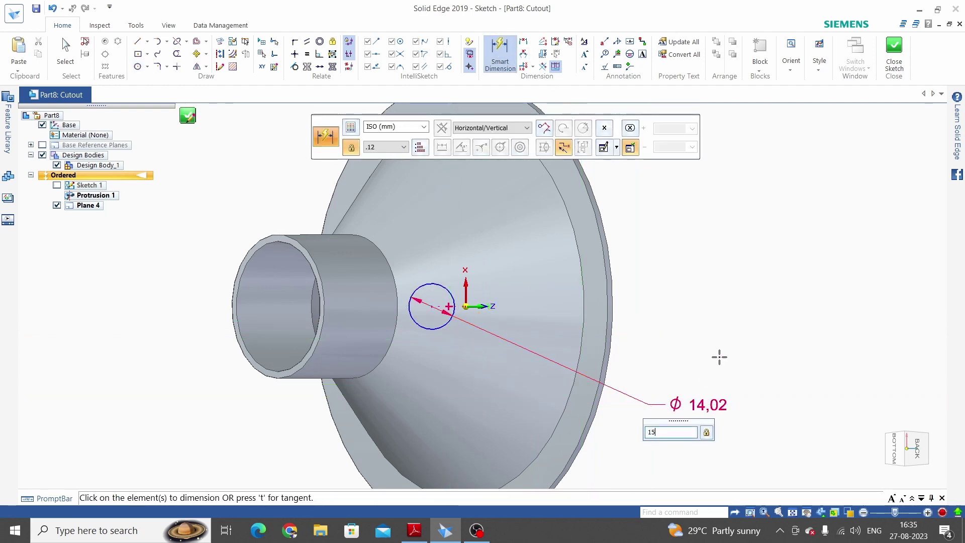
key(Return)
key(Escape)
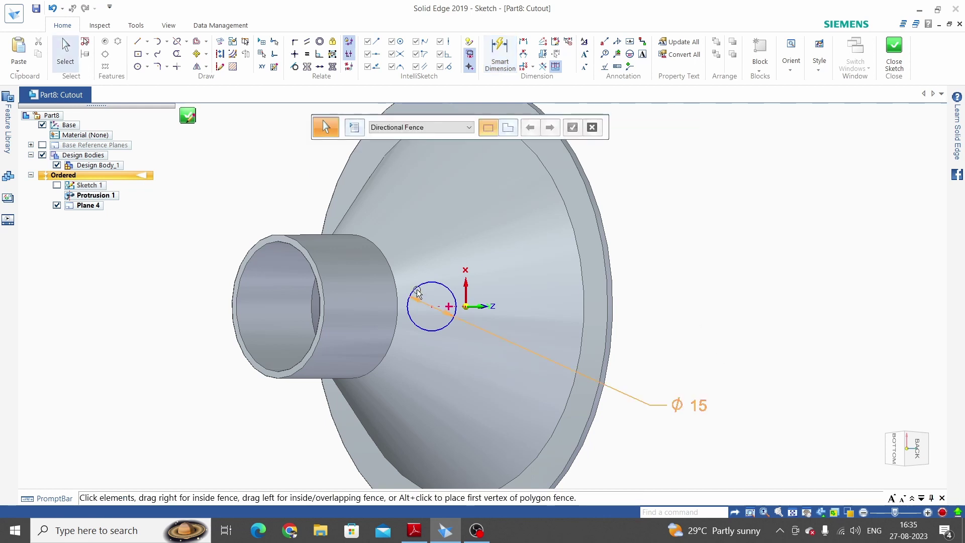
scroll(392, 318, up, 3)
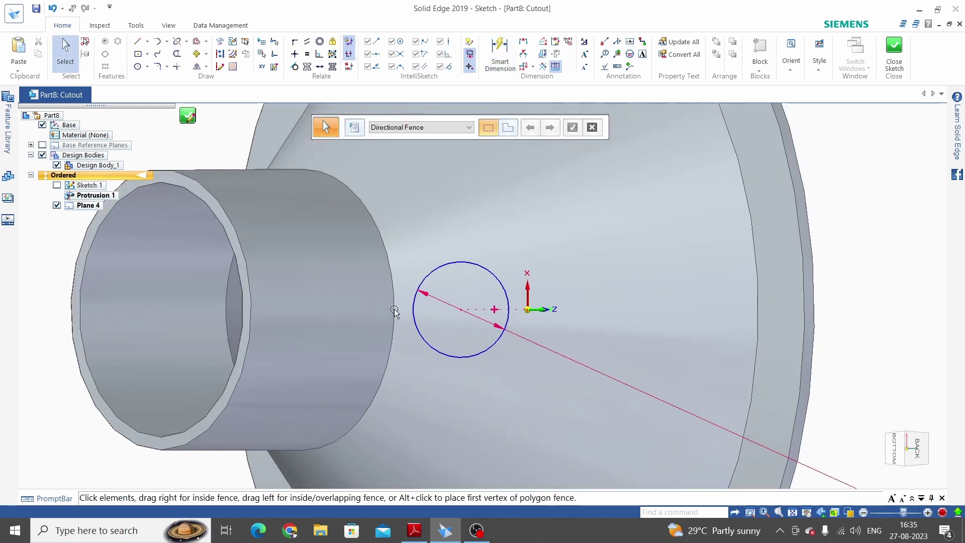
Place a sketch point on the edge where the tube meets the cone, level with the circle's centre.
click(148, 41)
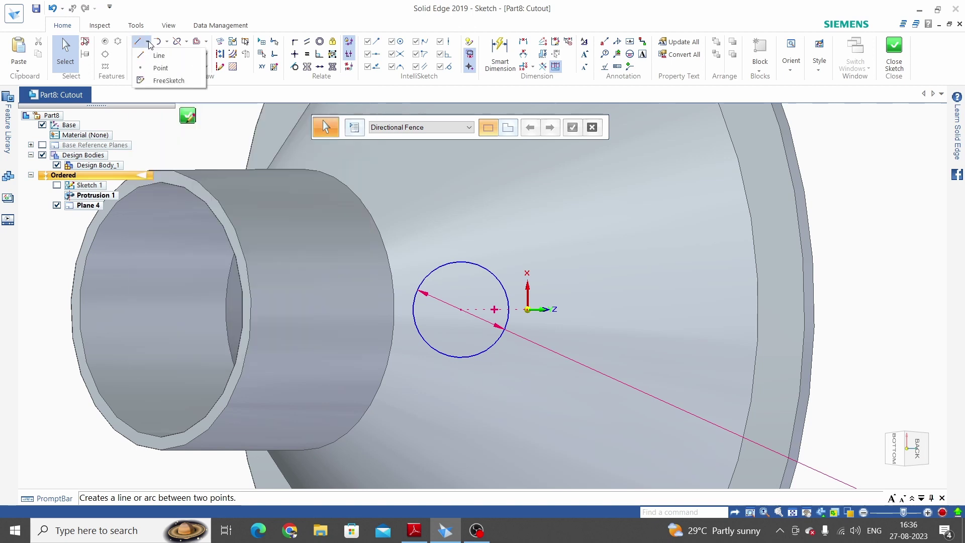
click(158, 73)
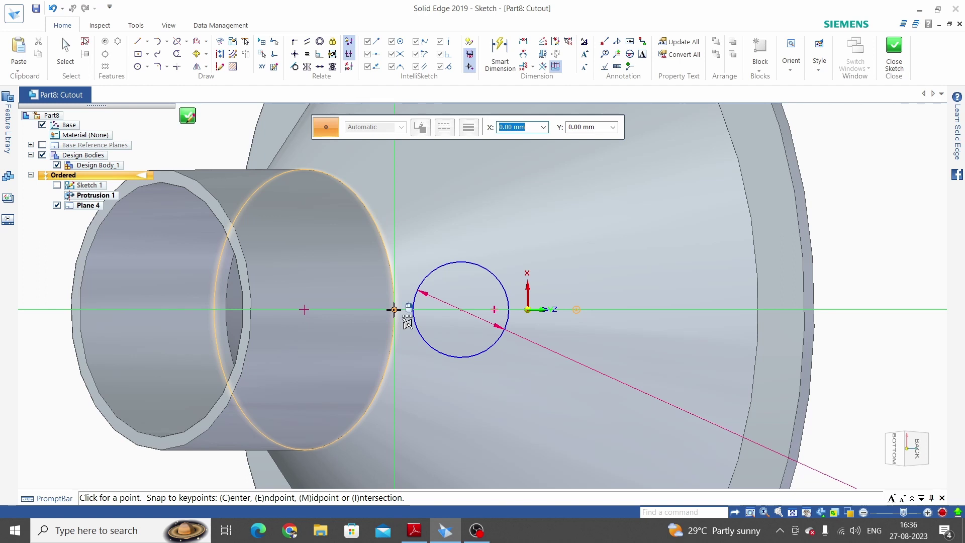
click(394, 309)
key(Escape)
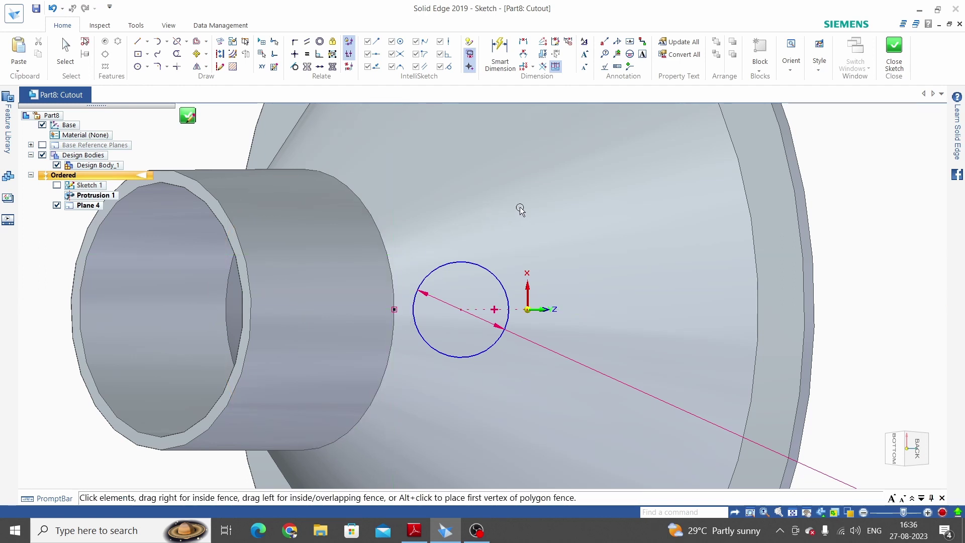
Dimension the distance from the edge point to the circle's centre as 15 mm, using the By 2 Points orientation.
click(501, 56)
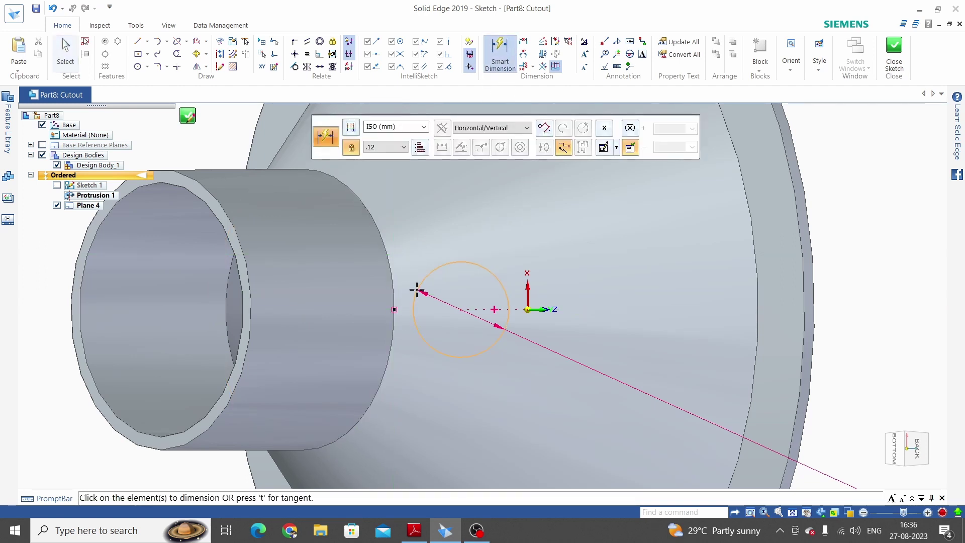
click(417, 286)
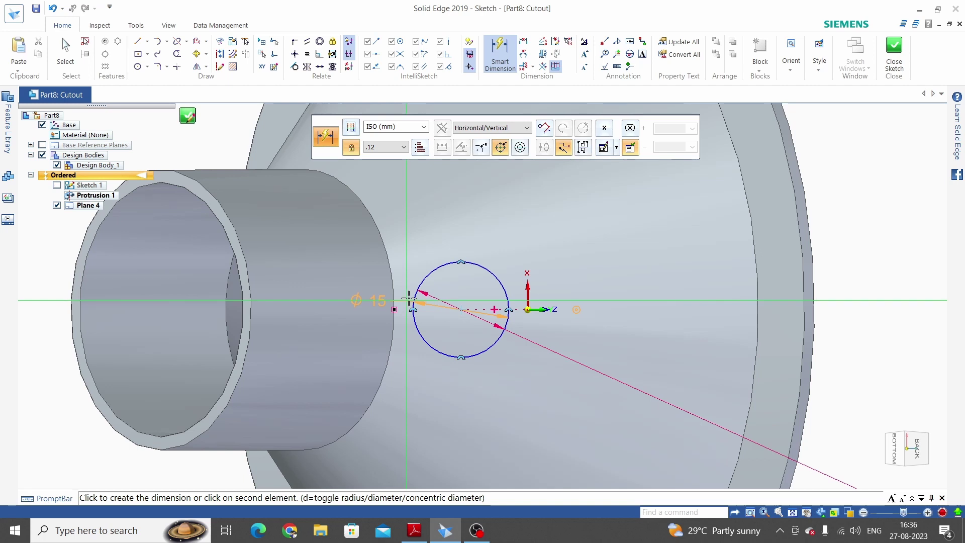
click(484, 129)
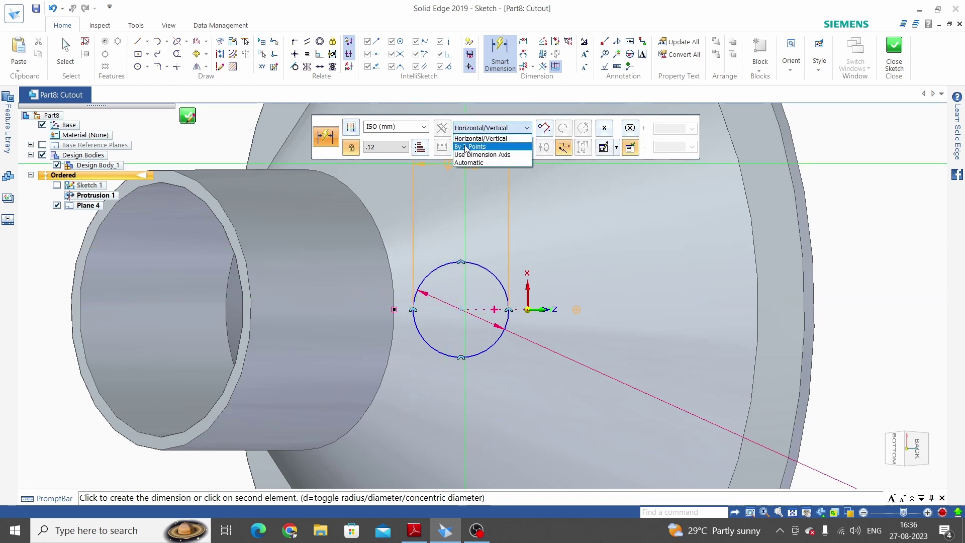
click(470, 146)
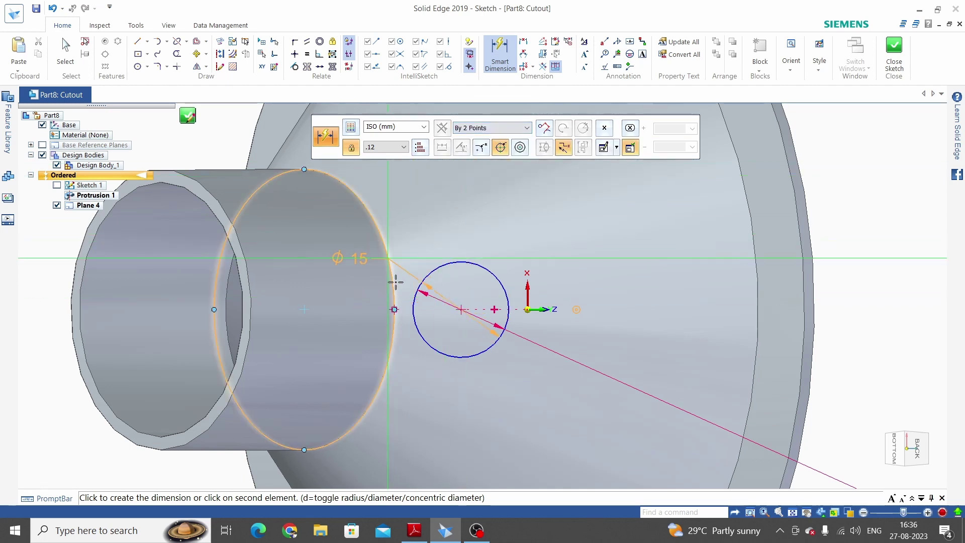
click(394, 309)
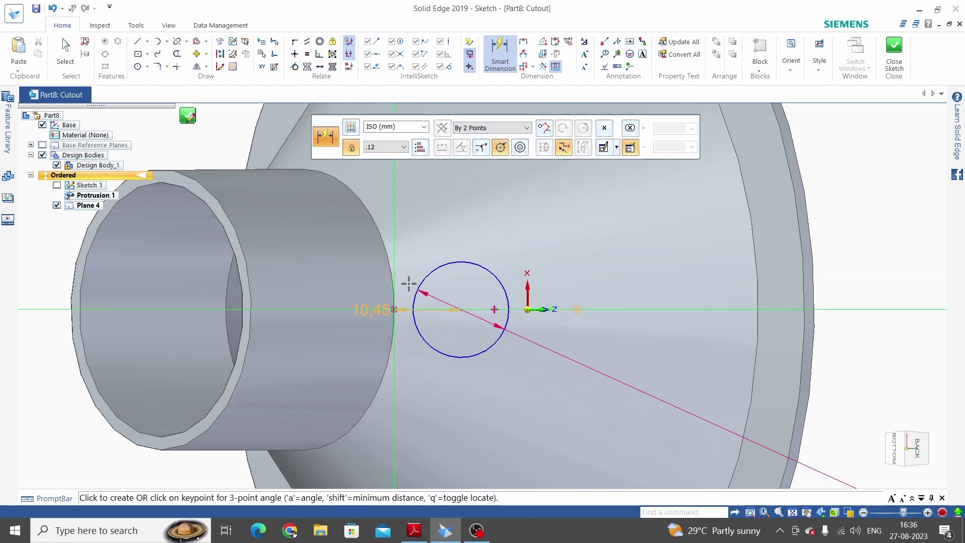
scroll(429, 237, down, 3)
scroll(428, 237, down, 3)
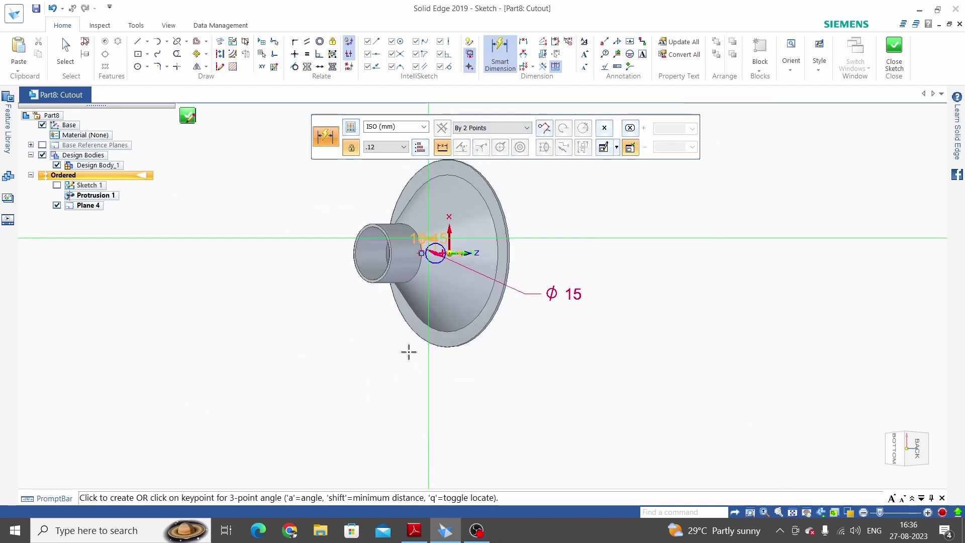
click(397, 369)
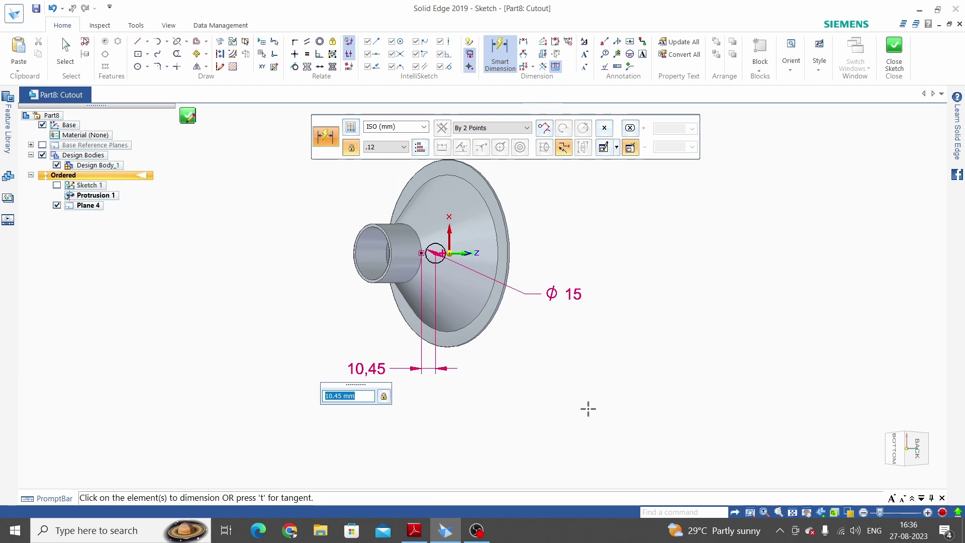
text(15)
key(Return)
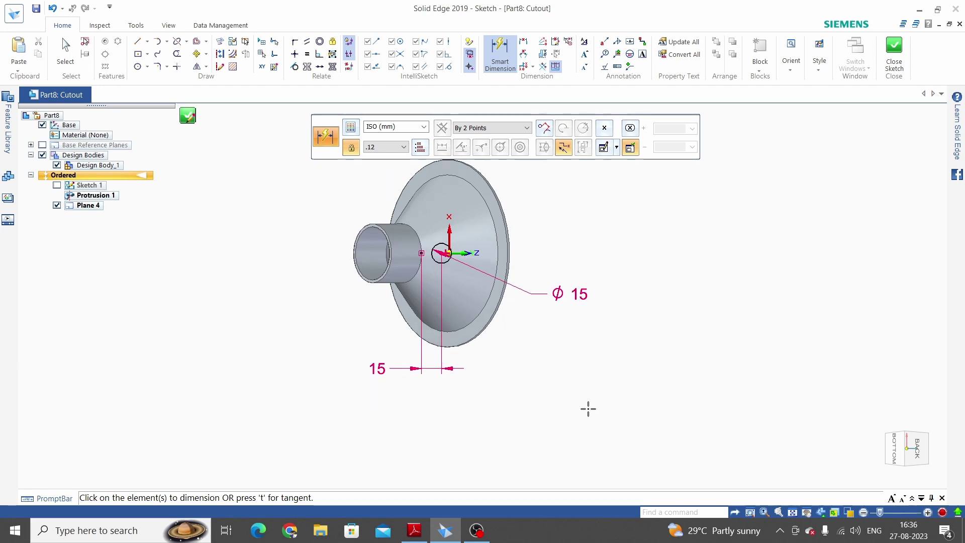
key(Escape)
scroll(477, 269, up, 4)
scroll(480, 269, down, 2)
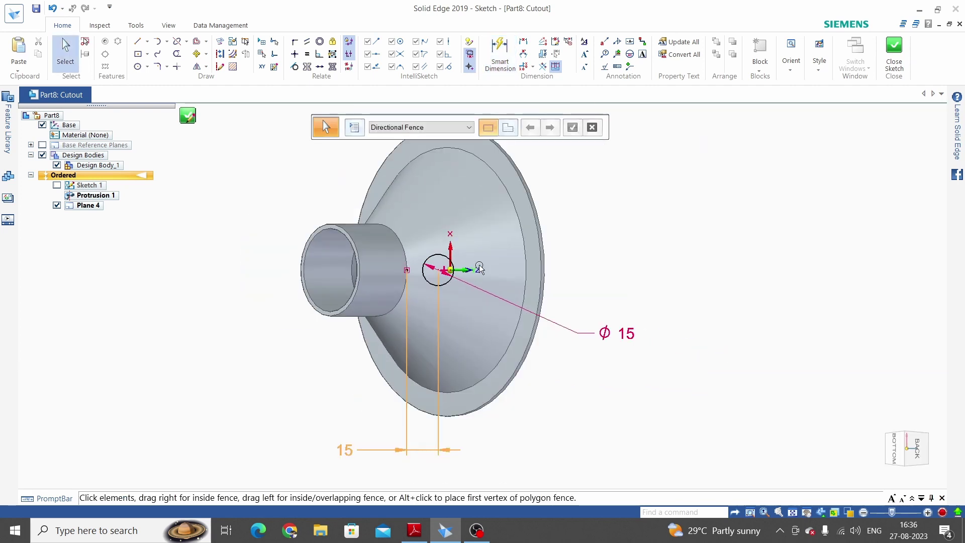
Sketch an open three-line slot about 5 mm wide, running from inside the circle to beyond the funnel's outer rim.
scroll(479, 268, up, 3)
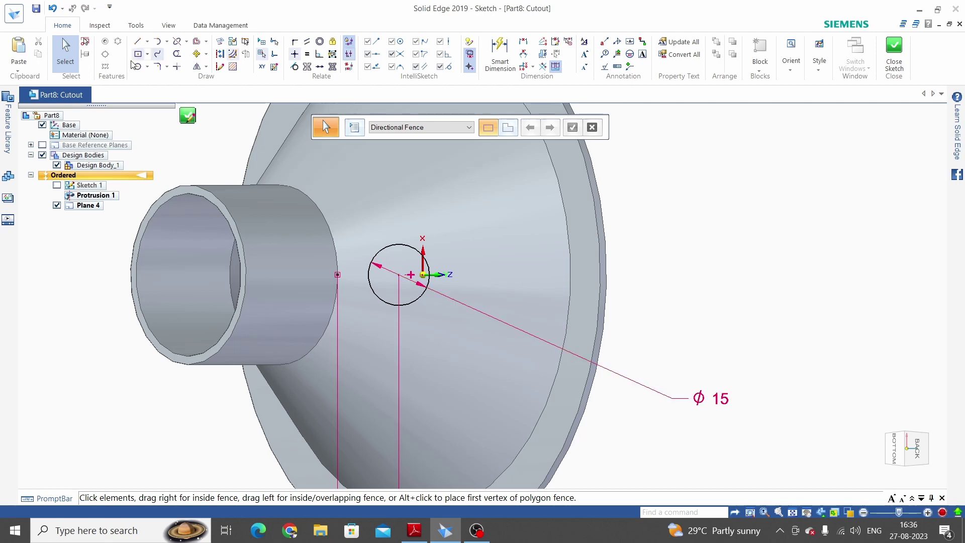
click(147, 44)
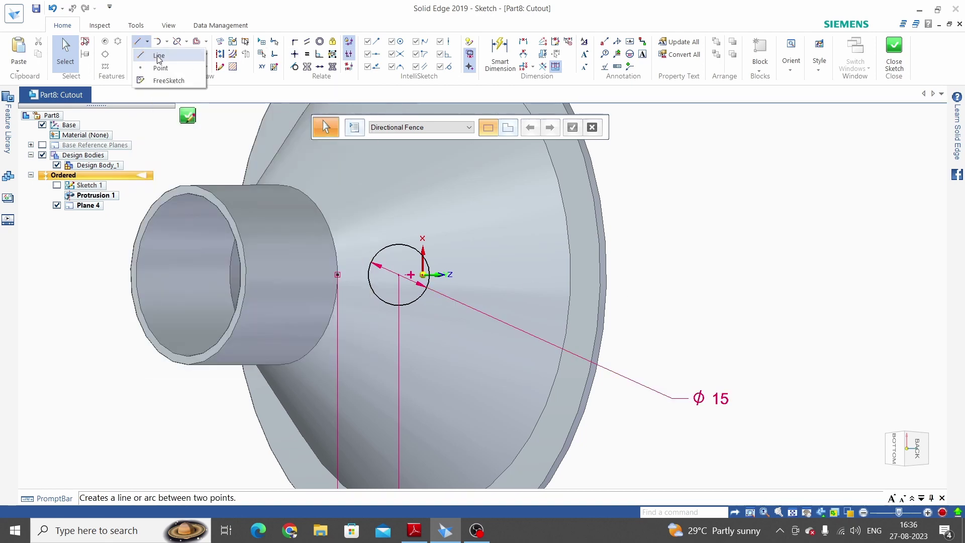
click(157, 57)
scroll(411, 247, up, 2)
click(411, 271)
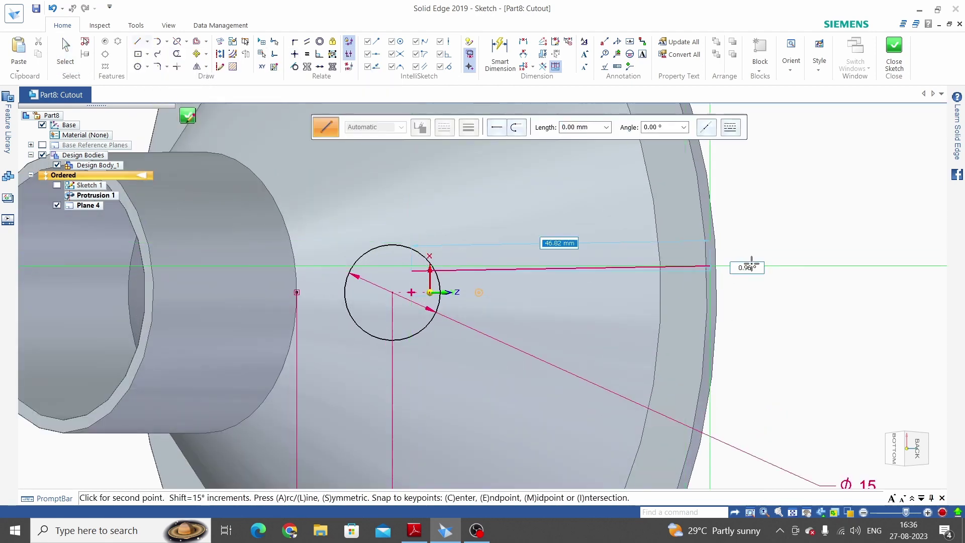
click(761, 271)
click(761, 303)
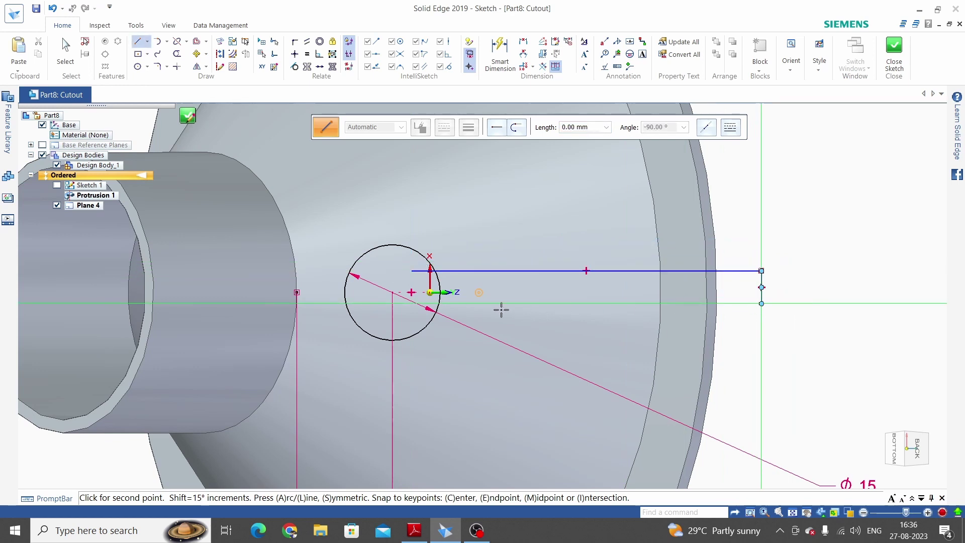
click(427, 304)
key(Escape)
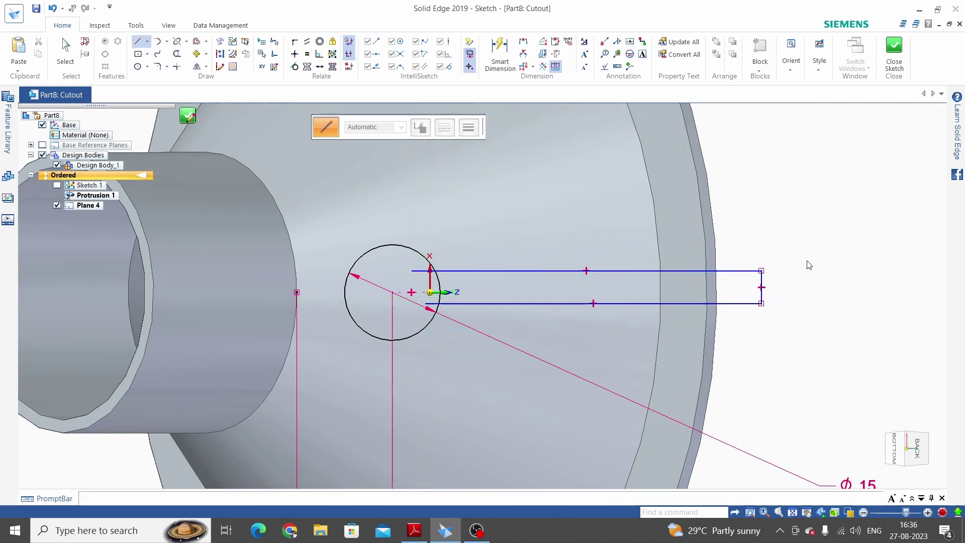
Dimension the slot's end line to set the slot width to 3 mm.
click(500, 53)
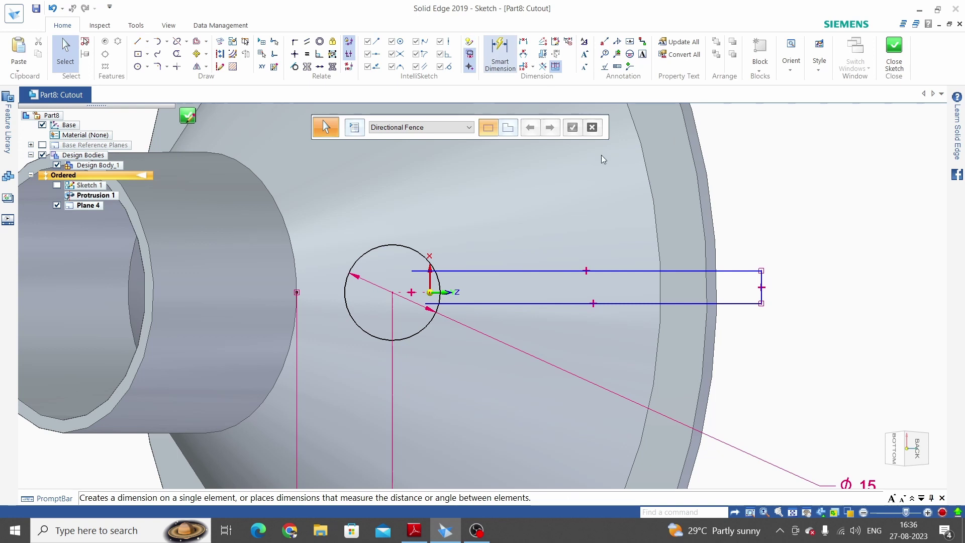
scroll(760, 282, up, 1)
click(760, 282)
click(808, 289)
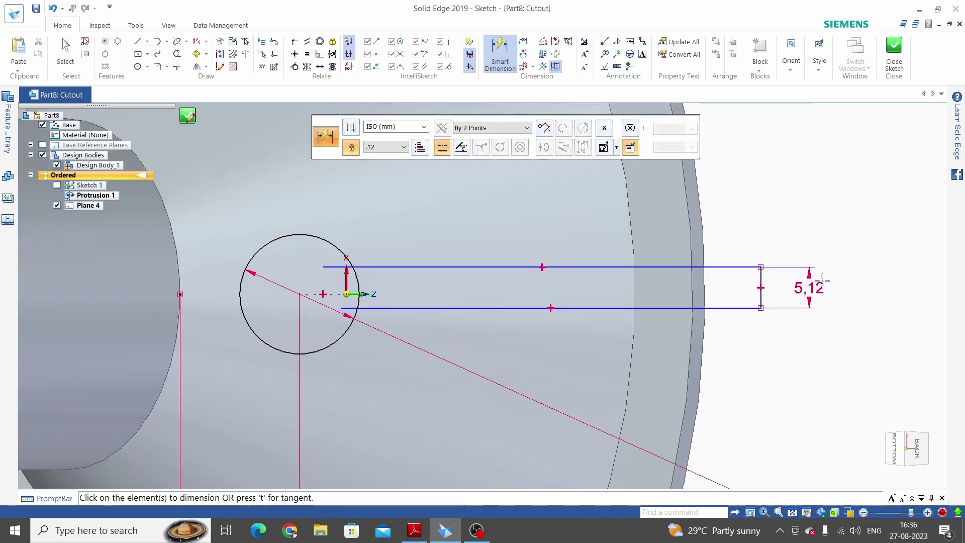
key(Return)
key(Escape)
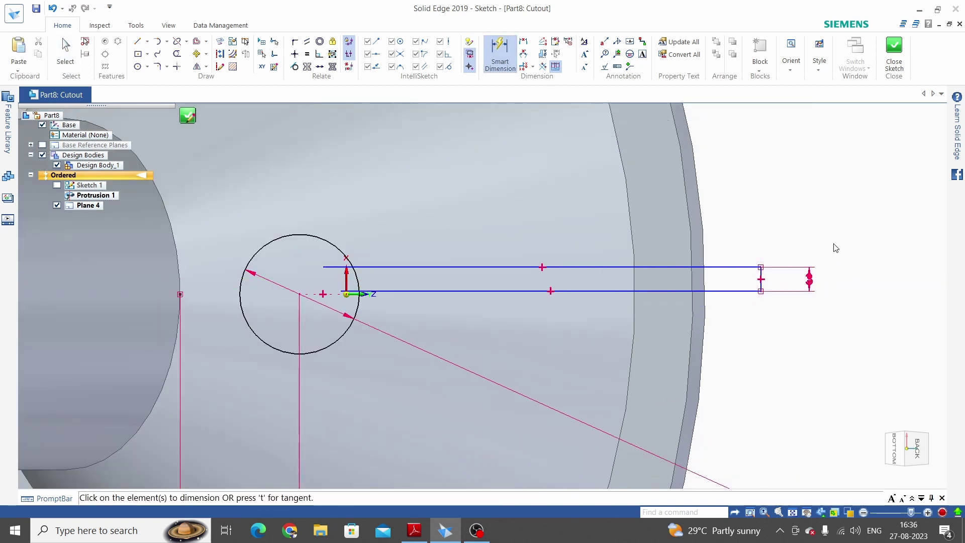
Shift the slot lines so they lie on both sides of the circle's centre.
scroll(364, 289, up, 2)
drag(402, 294, 398, 308)
key(Escape)
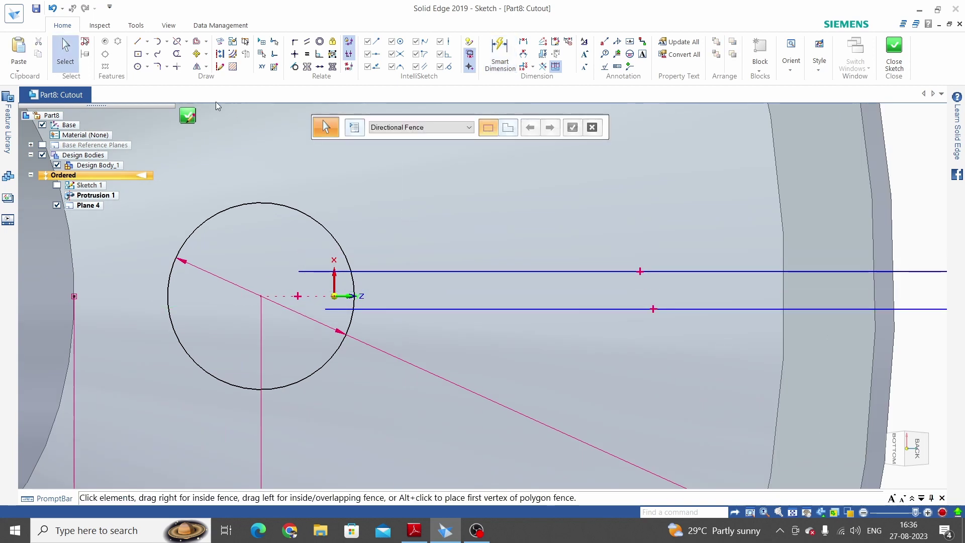
Apply a Symmetric relation to the slot's two long lines, using the sketch origin's Z axis as the symmetry axis.
click(307, 67)
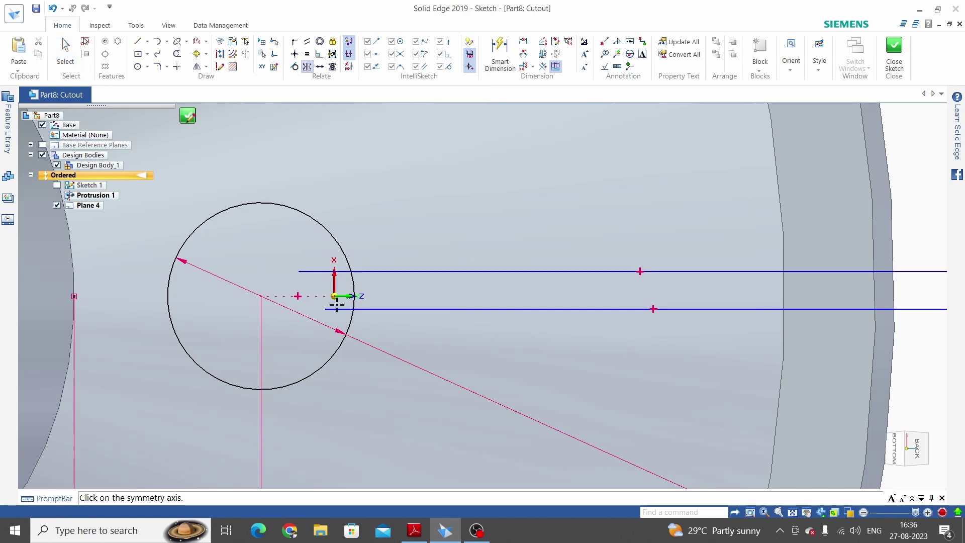
scroll(332, 302, up, 3)
scroll(329, 303, up, 1)
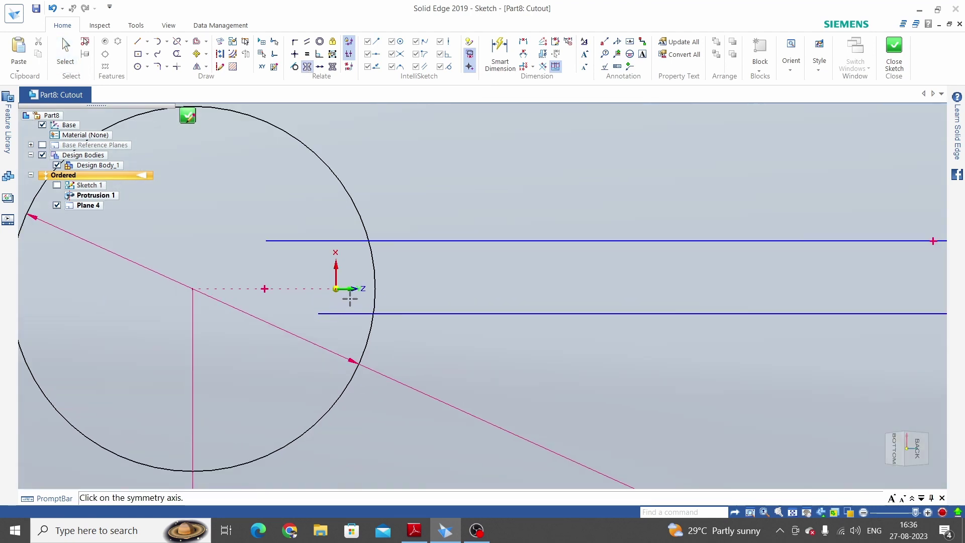
click(344, 289)
scroll(377, 288, down, 3)
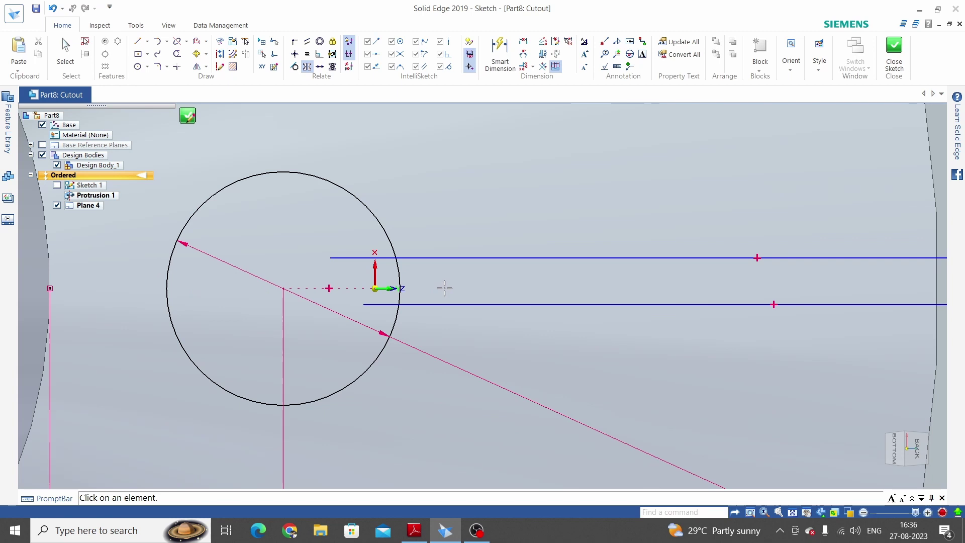
scroll(444, 287, down, 1)
scroll(444, 287, down, 1)
click(451, 269)
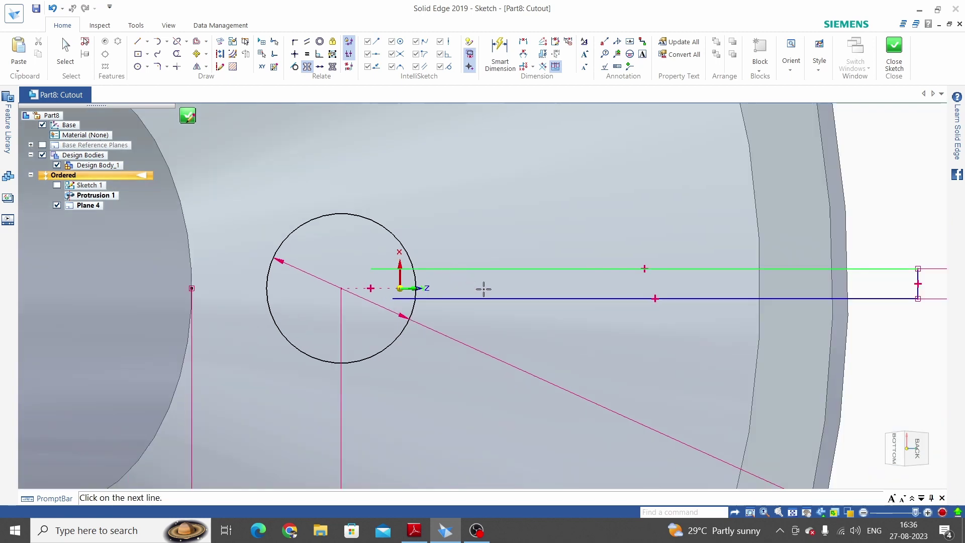
click(469, 299)
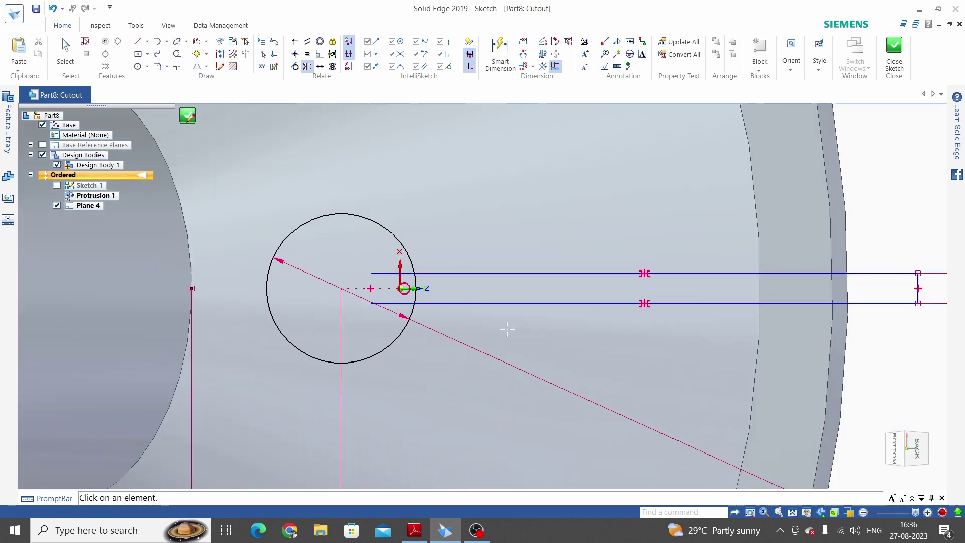
key(Escape)
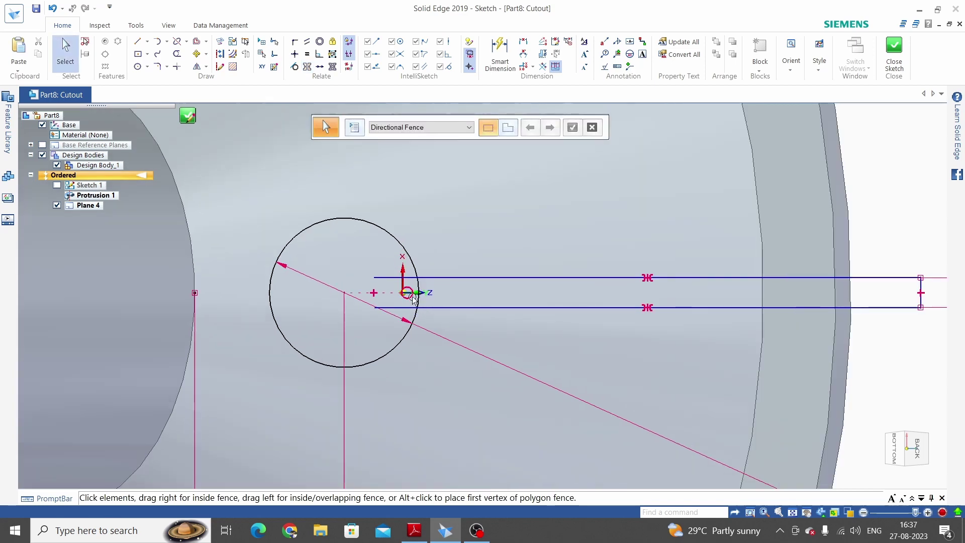
Trim the slot line ends inside the circle and the arc between the two lines to form a keyhole outline.
scroll(412, 298, down, 2)
scroll(553, 306, up, 2)
scroll(367, 289, up, 2)
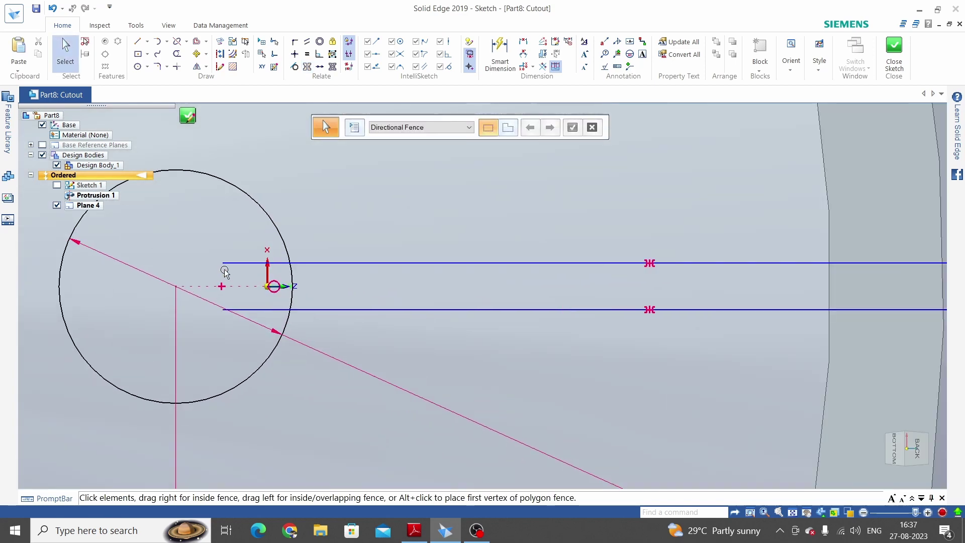
scroll(225, 272, up, 2)
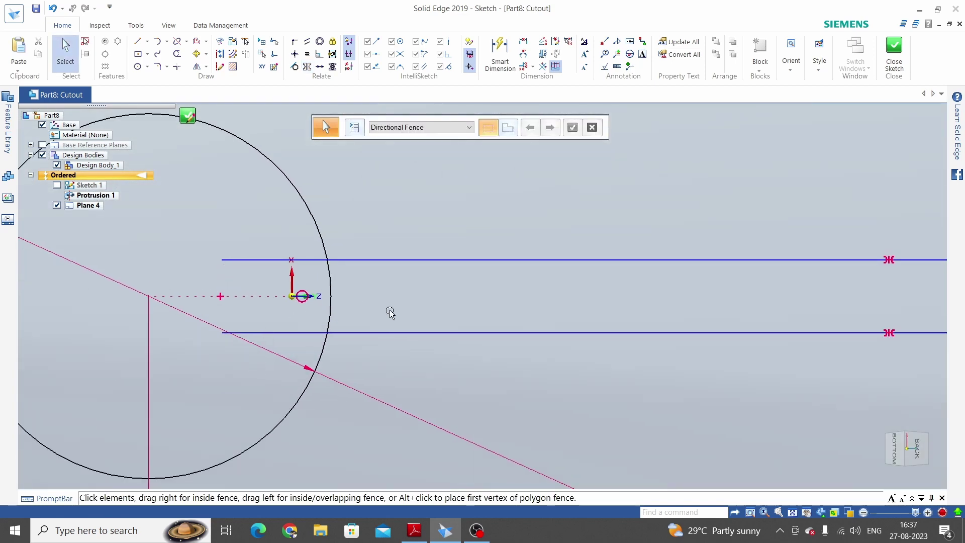
click(177, 53)
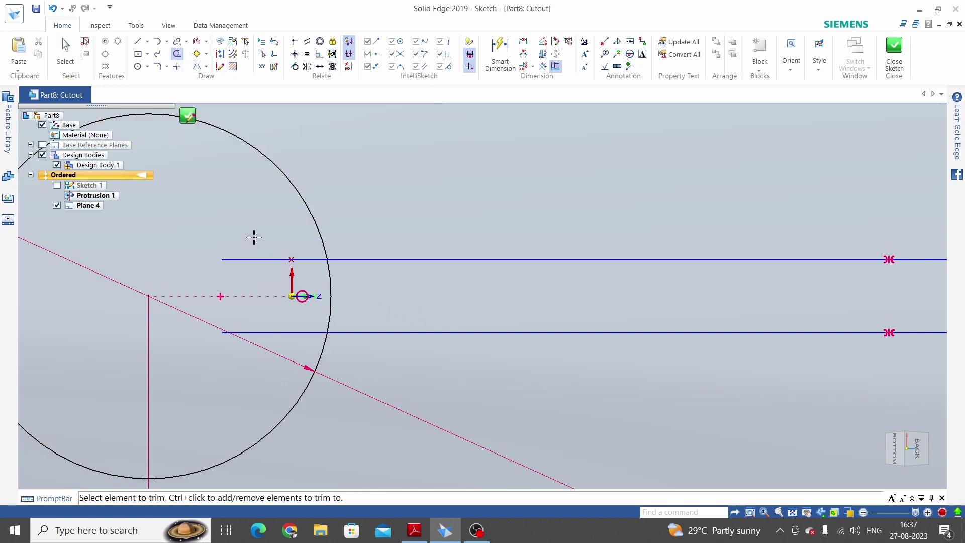
click(258, 260)
drag(289, 327, 352, 316)
scroll(407, 294, down, 3)
scroll(413, 293, down, 1)
Dimension the offset from the sketch origin to the slot's upper line end as 1.5 mm, using the Horizontal/Vertical orientation.
click(500, 53)
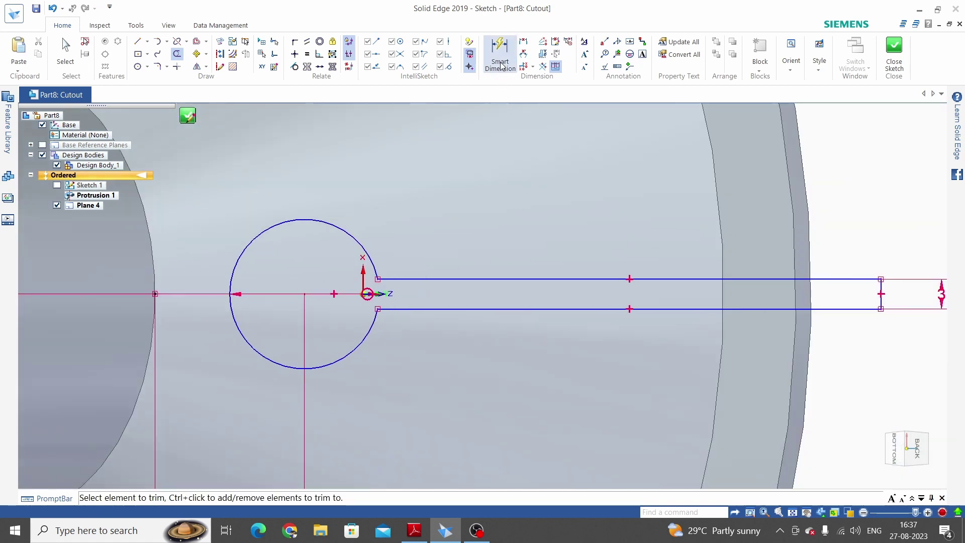
scroll(367, 285, up, 1)
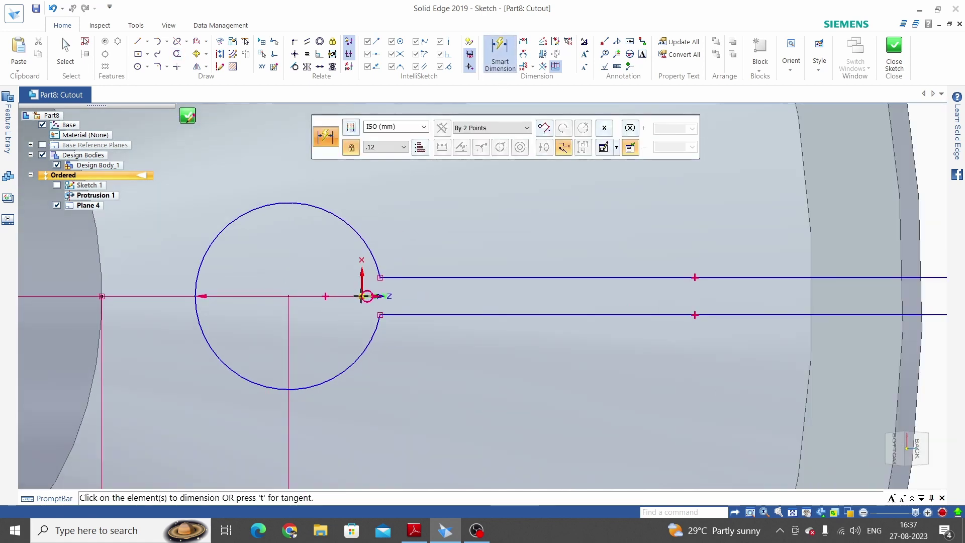
click(363, 296)
click(352, 278)
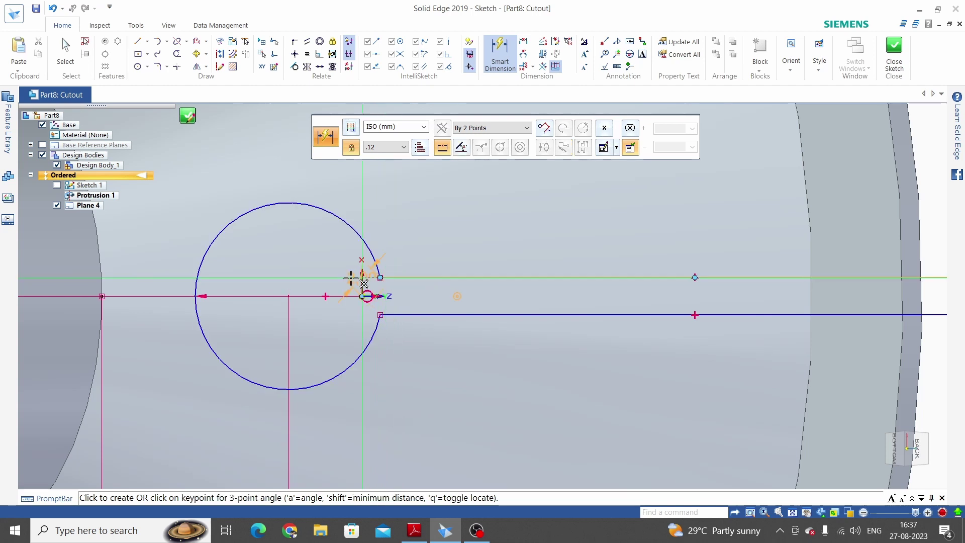
click(490, 128)
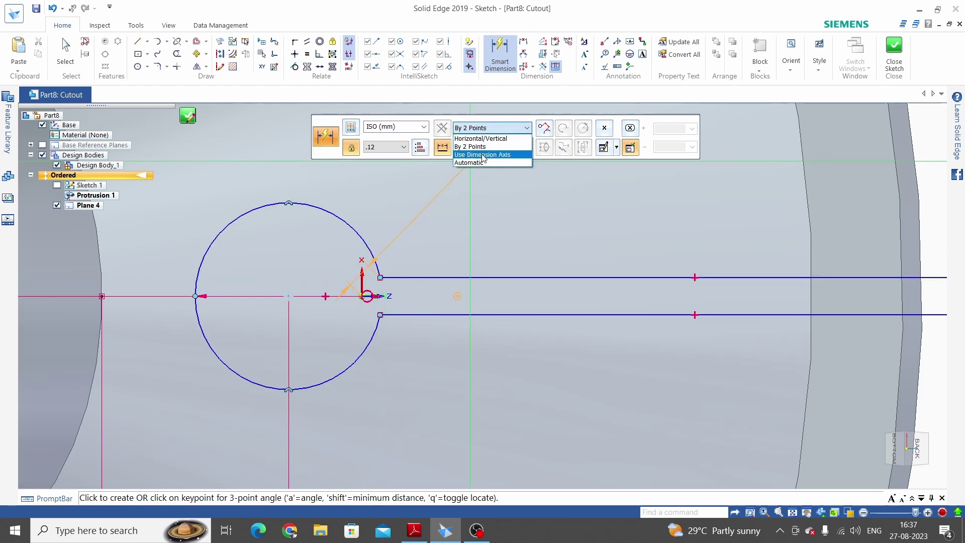
click(484, 139)
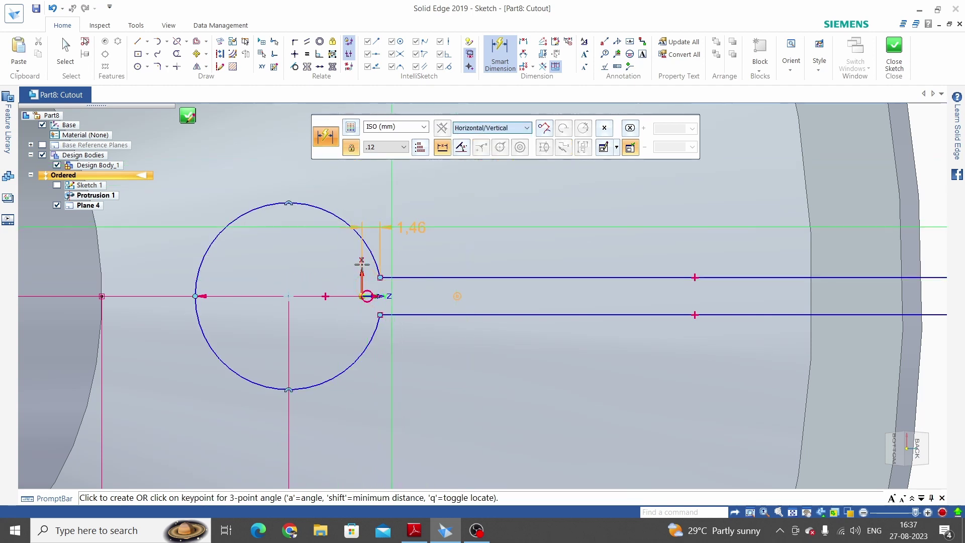
click(337, 285)
key(Return)
scroll(416, 243, down, 2)
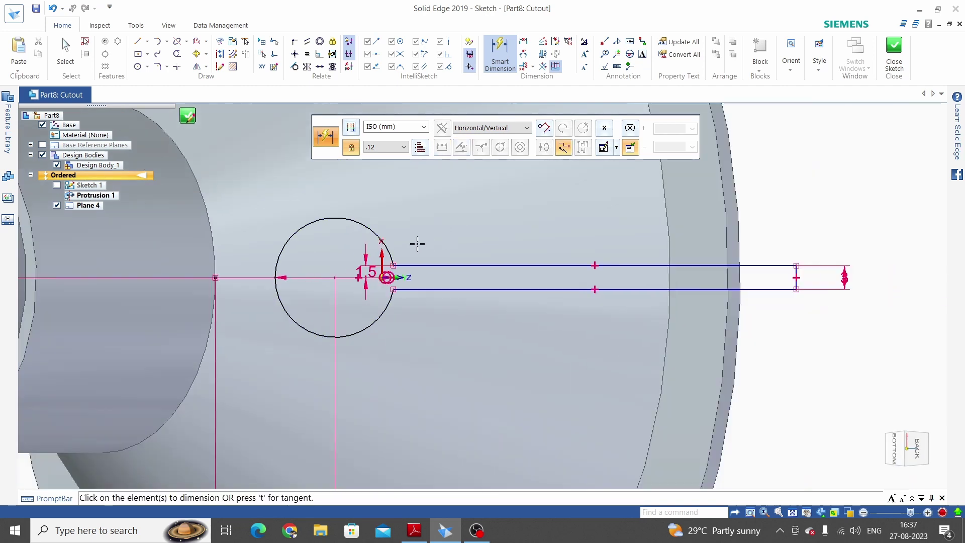
Dimension the slot's lower line and set its length to 50 mm.
click(588, 289)
click(571, 330)
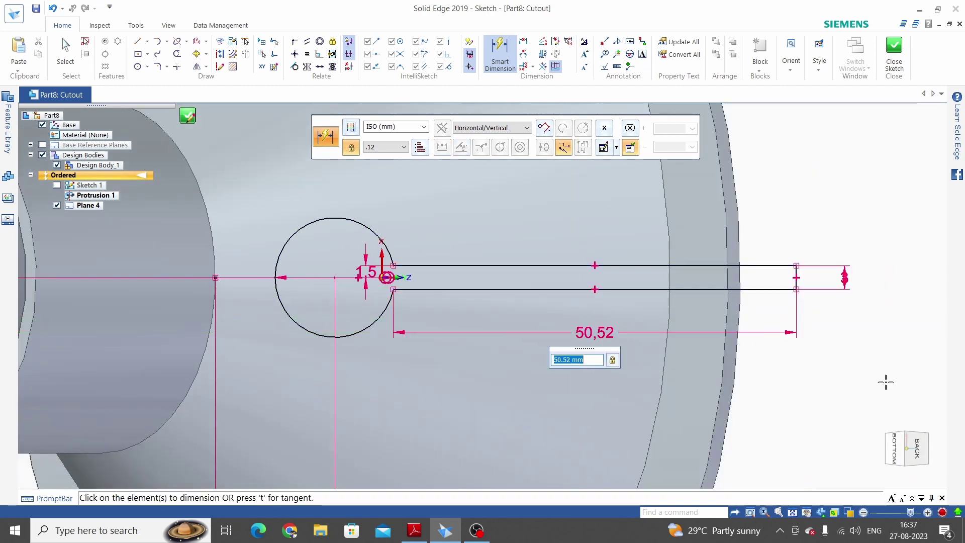
key(Return)
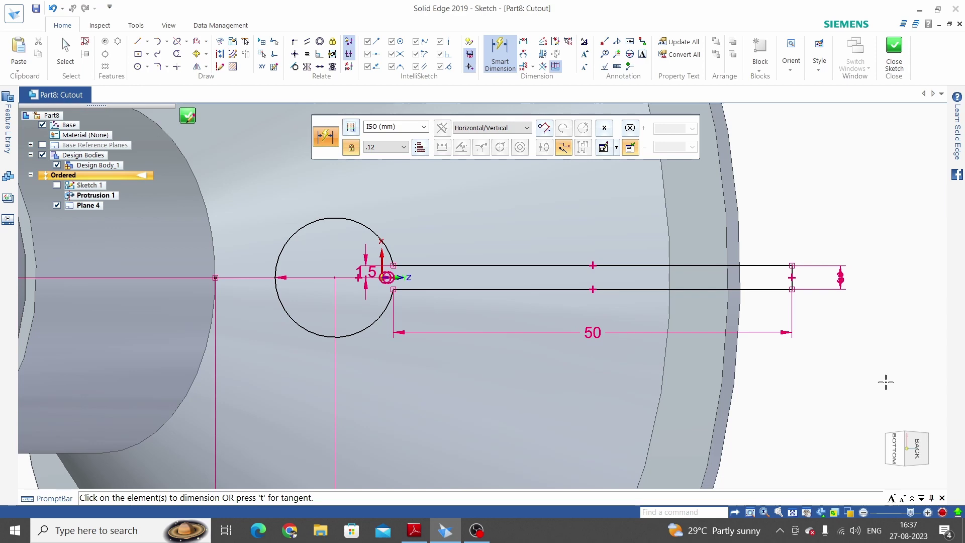
scroll(774, 319, down, 2)
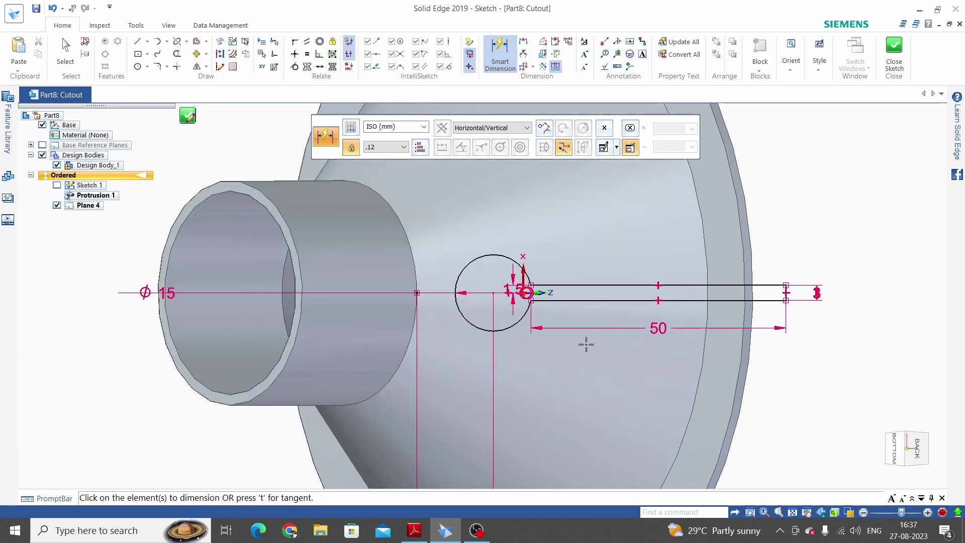
Close the keyhole sketch and finish the cut through the funnel wall with a symmetric extent of about 35 mm.
click(894, 51)
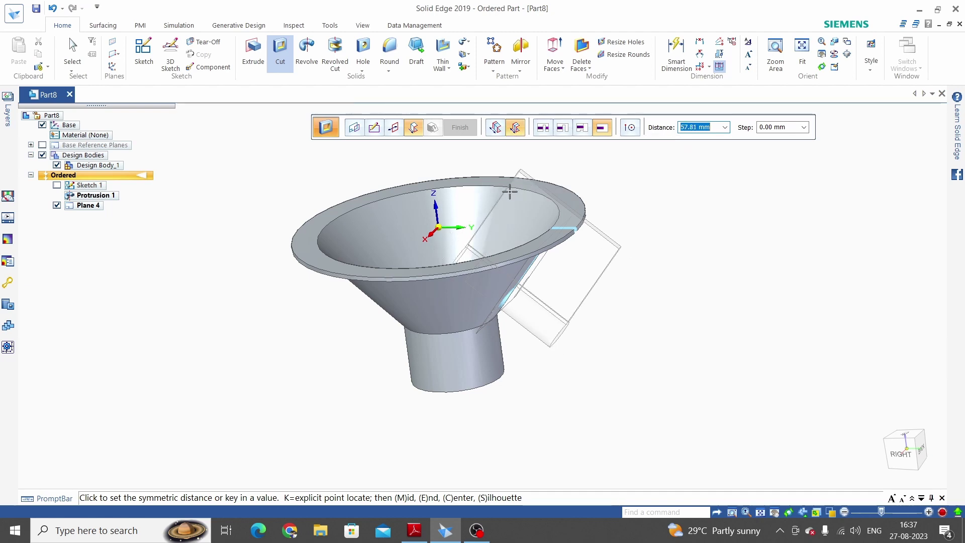
mouse_move(553, 236)
middle_down()
mouse_move(558, 270)
mouse_move(551, 231)
middle_up()
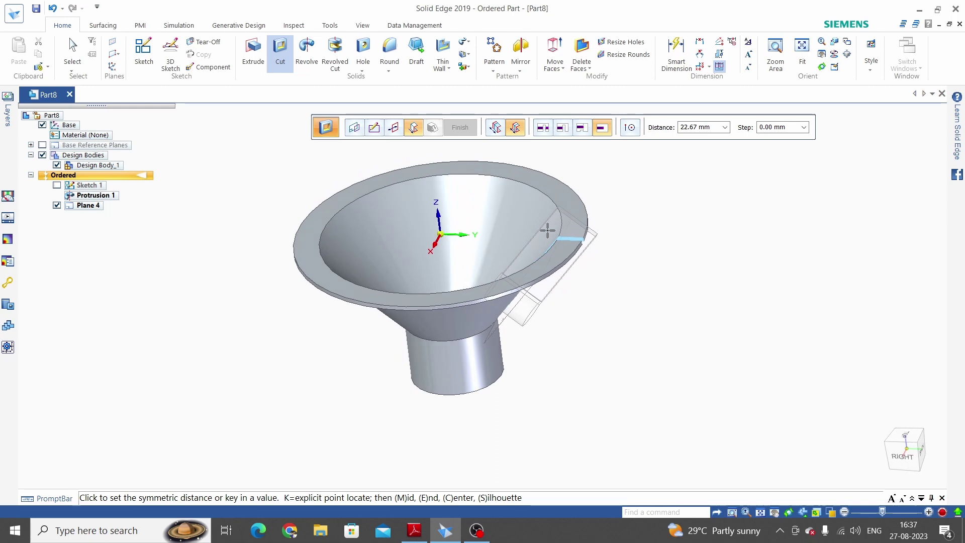
click(600, 249)
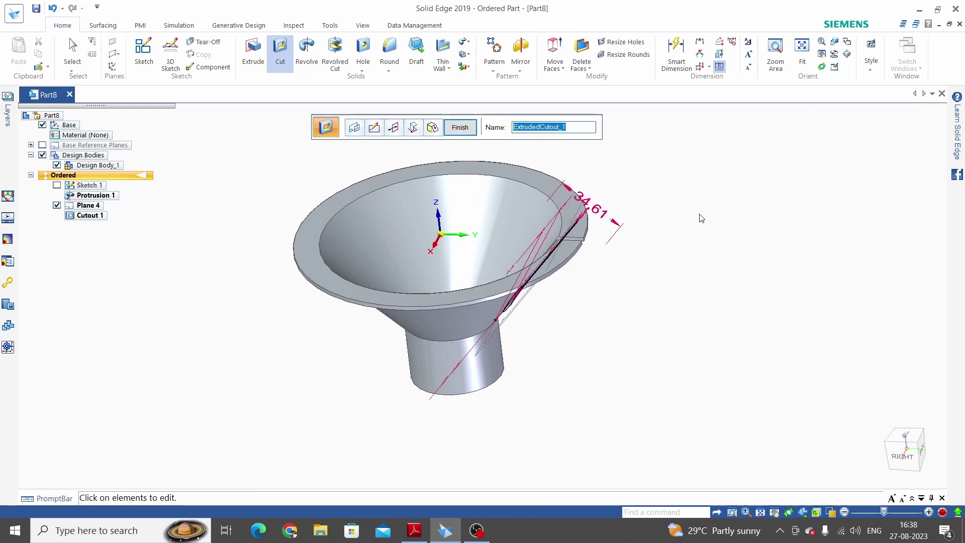
click(455, 132)
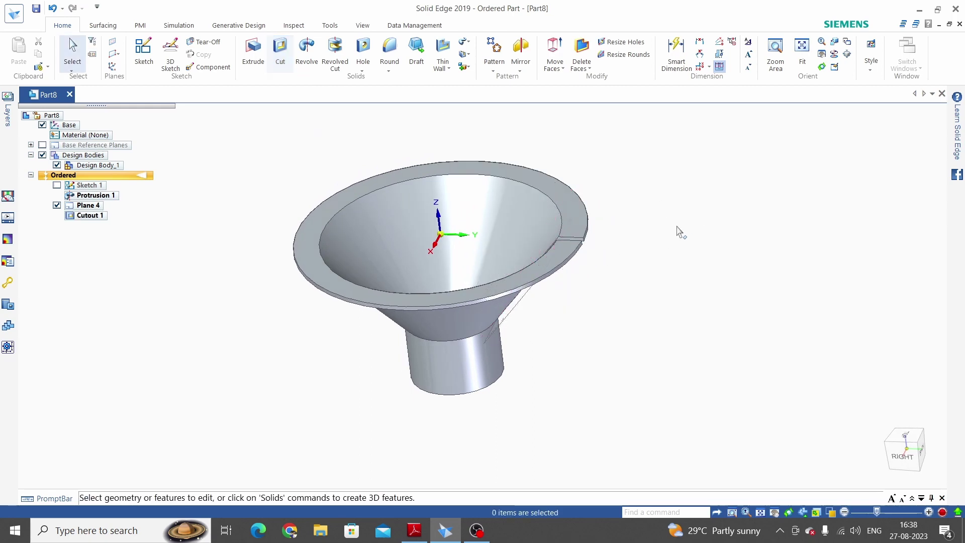
Examine the keyhole cutout in the funnel wall and rim from several directions.
middle_drag(678, 230, 705, 274)
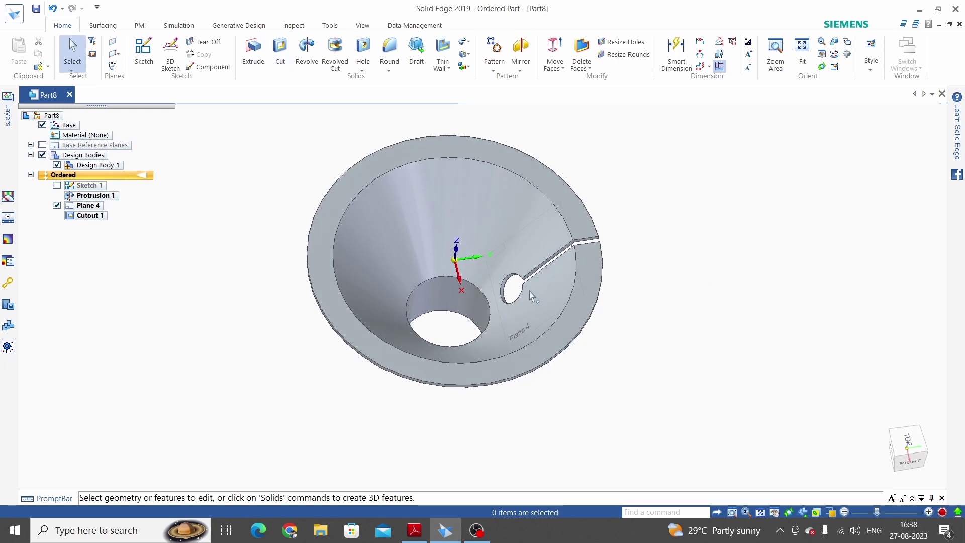
middle_drag(533, 296, 505, 236)
scroll(530, 303, up, 3)
scroll(532, 303, down, 3)
middle_drag(443, 232, 537, 283)
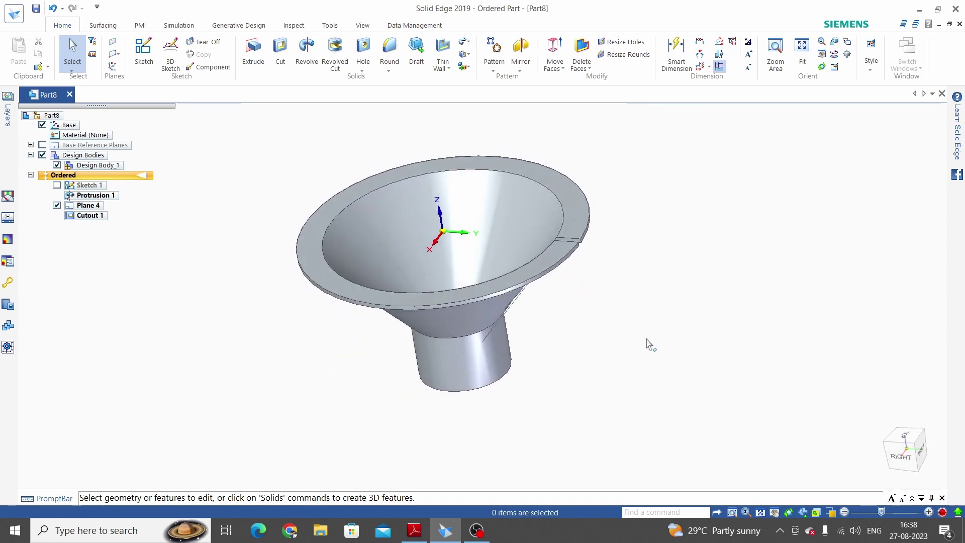
Switch to 3d ex1.pdf in Adobe Reader and compare the slot and rib positions in its plan view with the funnel's top view.
key(alt+Tab)
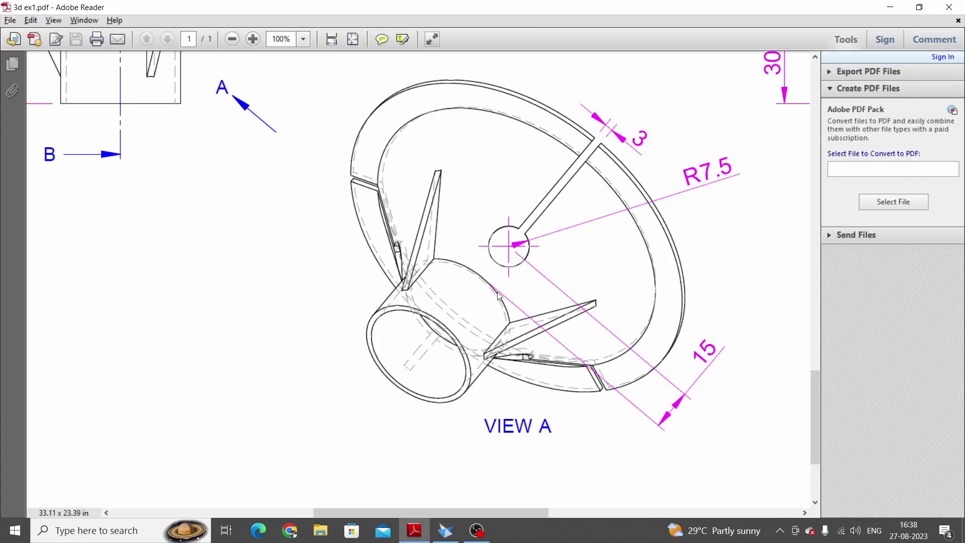
ctrl+scroll(499, 295, down, 5)
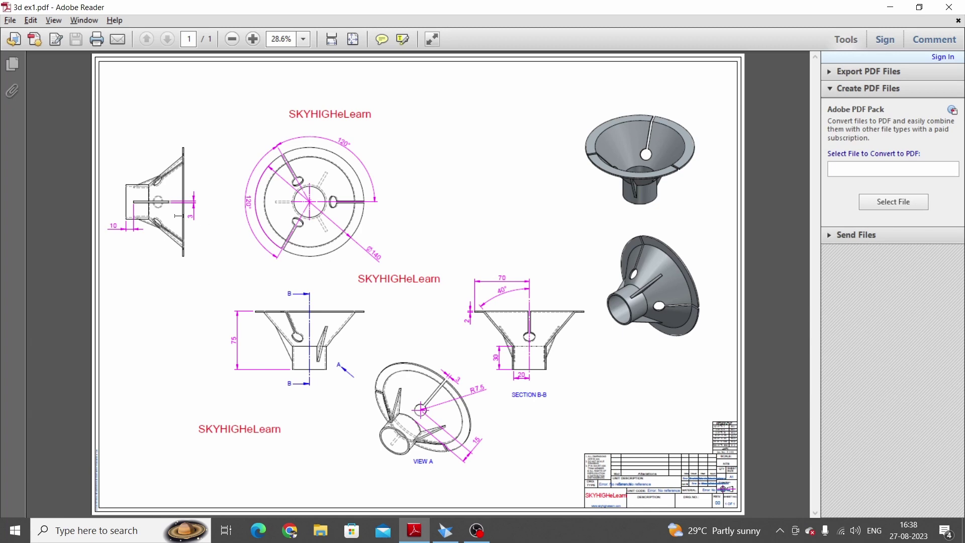
ctrl+scroll(178, 217, up, 1)
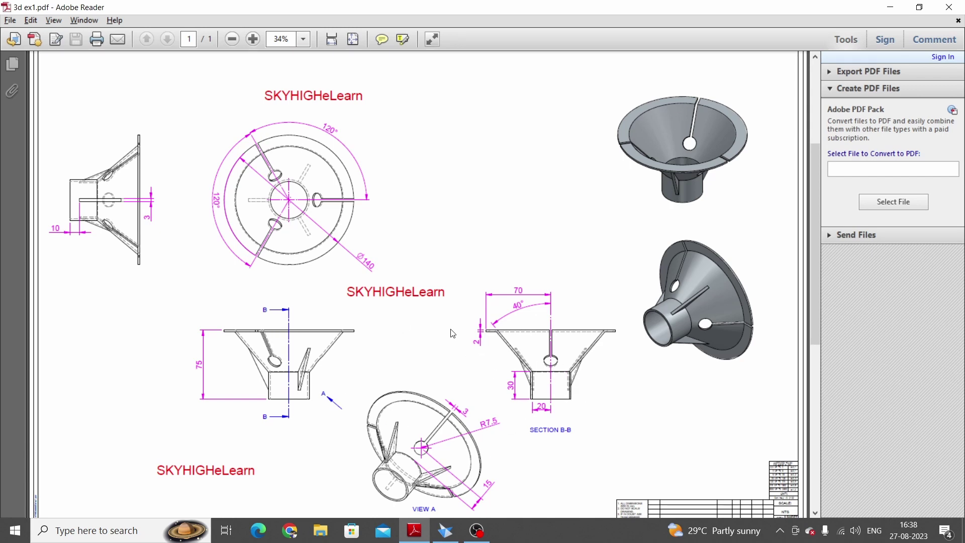
key(alt+Tab)
middle_drag(511, 328, 681, 288)
key(ctrl+t)
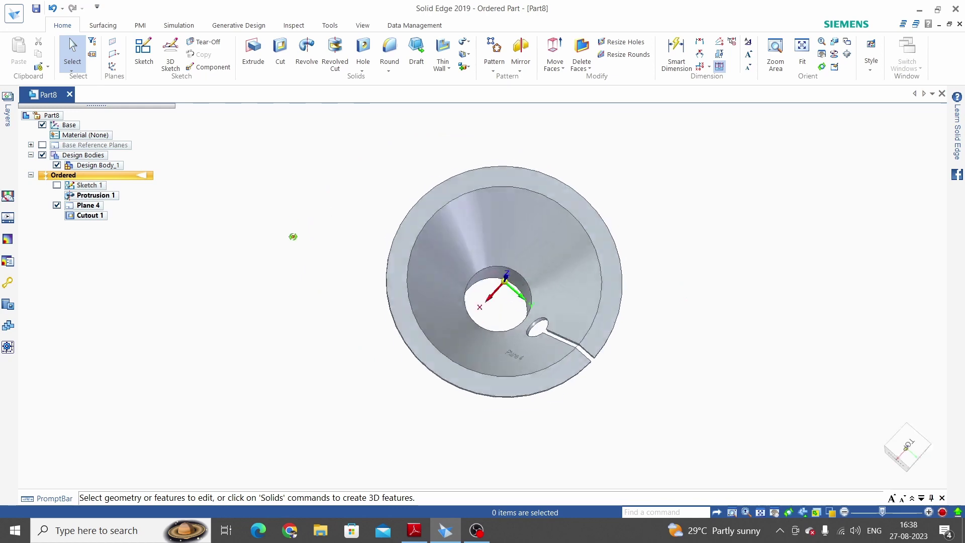
key(alt+Tab)
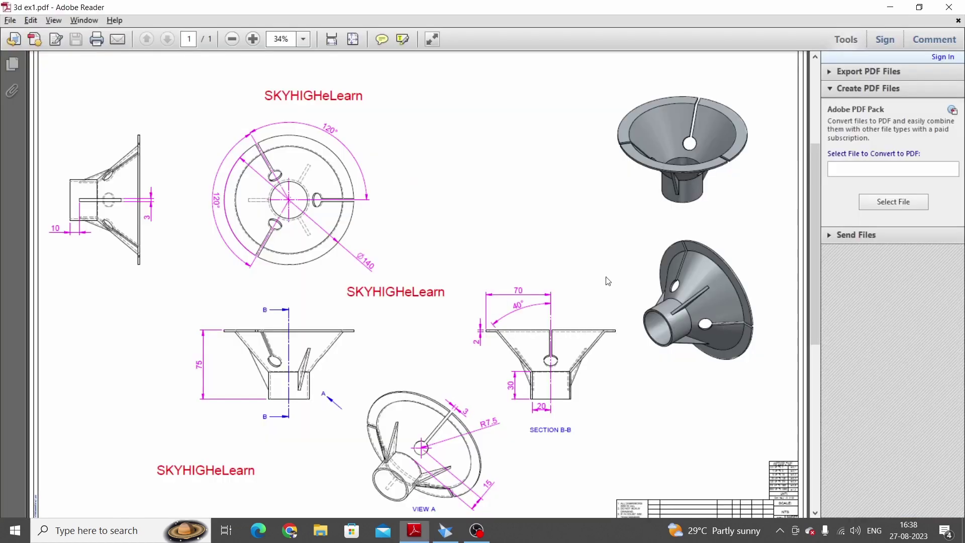
ctrl+scroll(270, 186, up, 1)
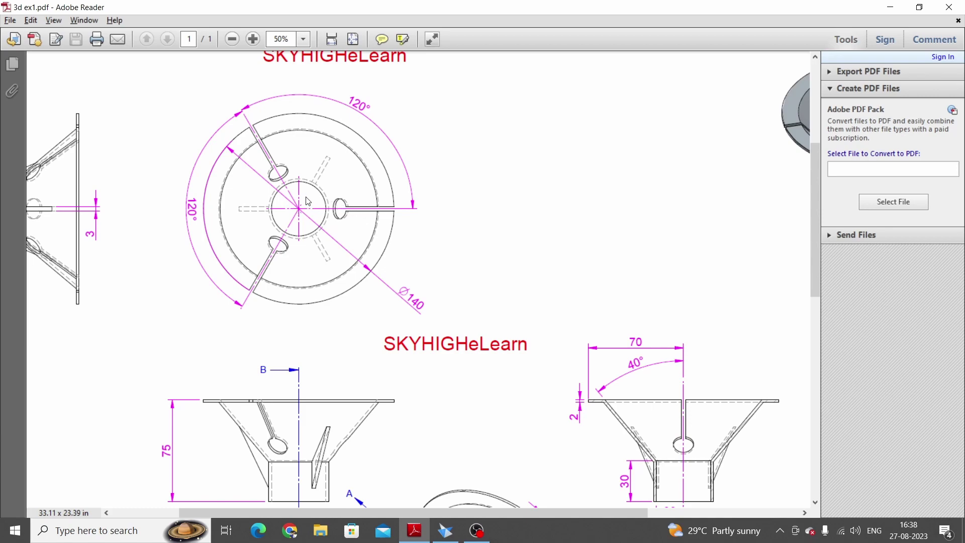
Return to Solid Edge and create an angled plane at 60° to the Right (yz) plane through the funnel's axis, showing the base reference planes only for picking.
key(alt+Tab)
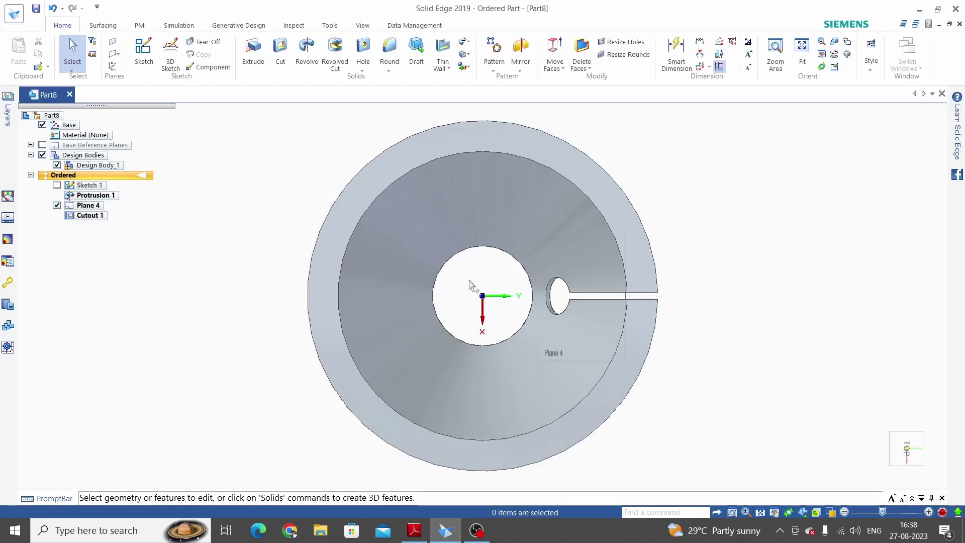
click(114, 54)
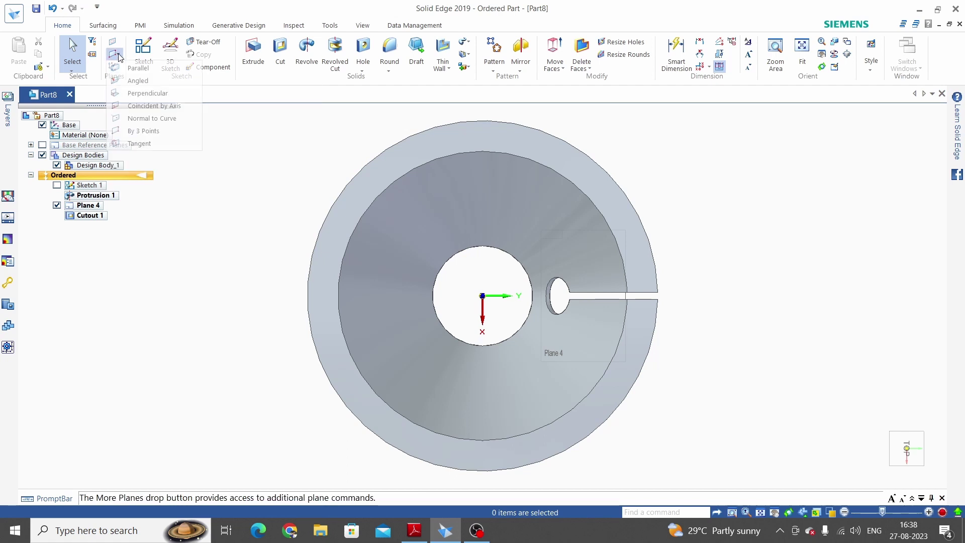
click(134, 81)
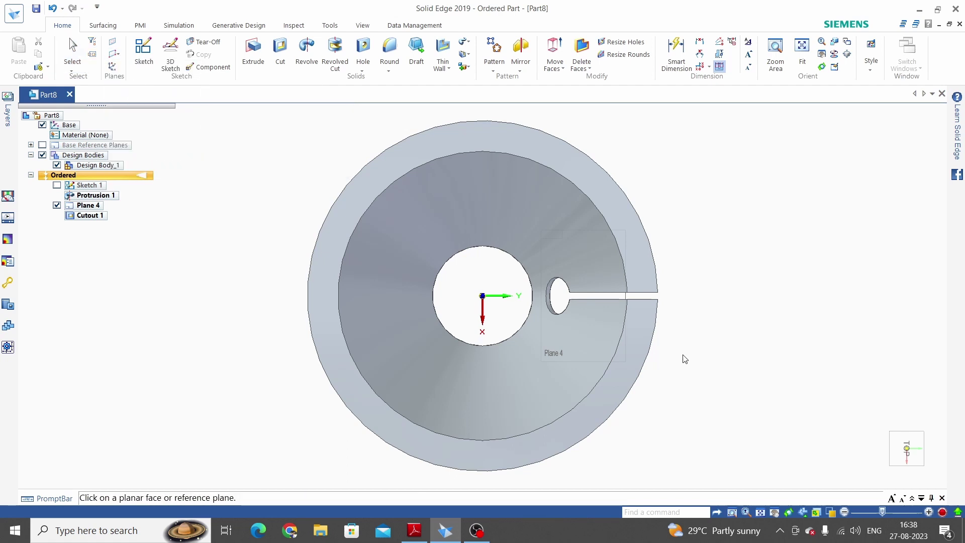
click(42, 145)
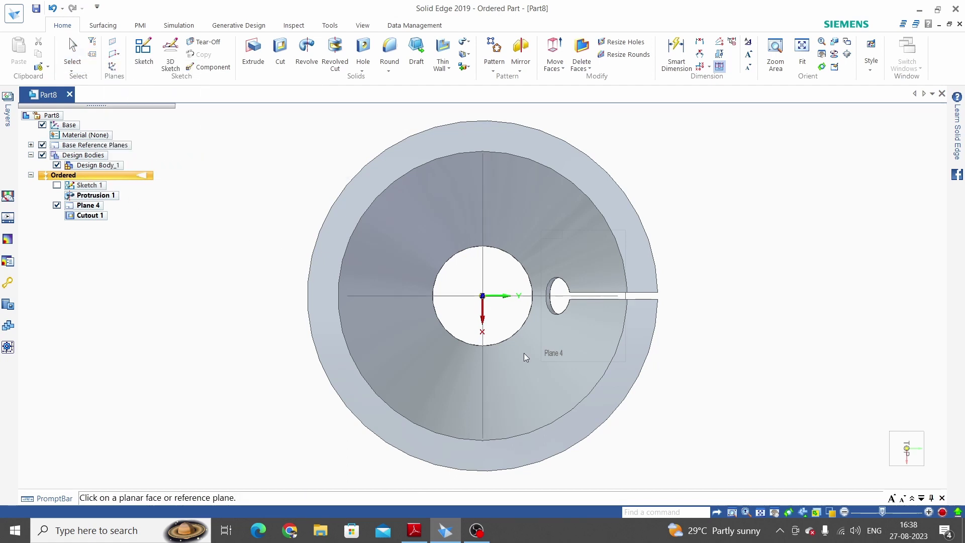
scroll(760, 407, down, 3)
middle_drag(759, 407, 656, 312)
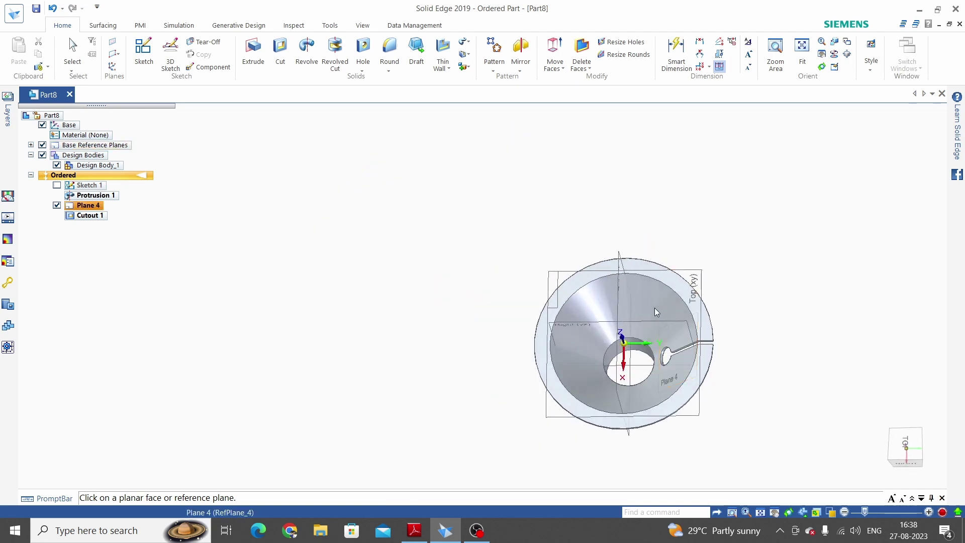
click(632, 327)
click(621, 301)
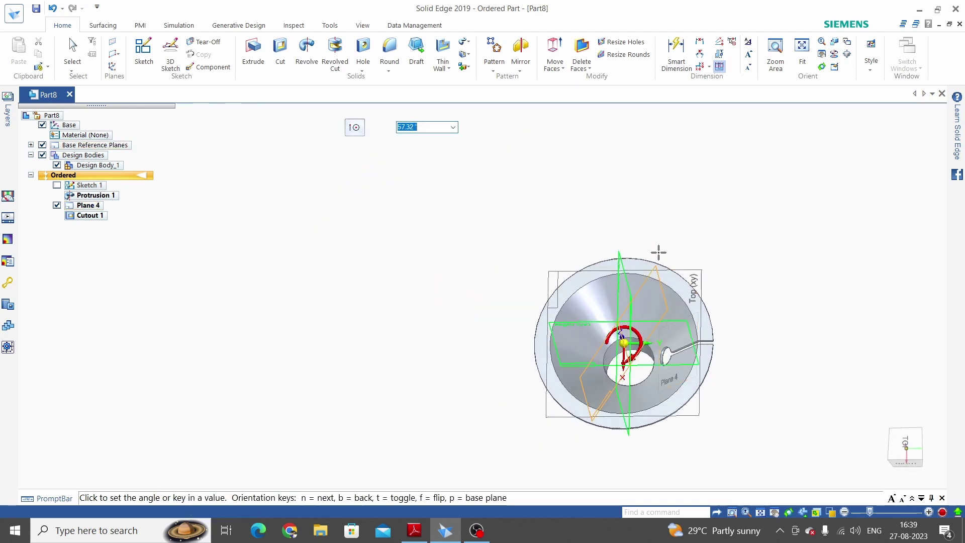
text(60)
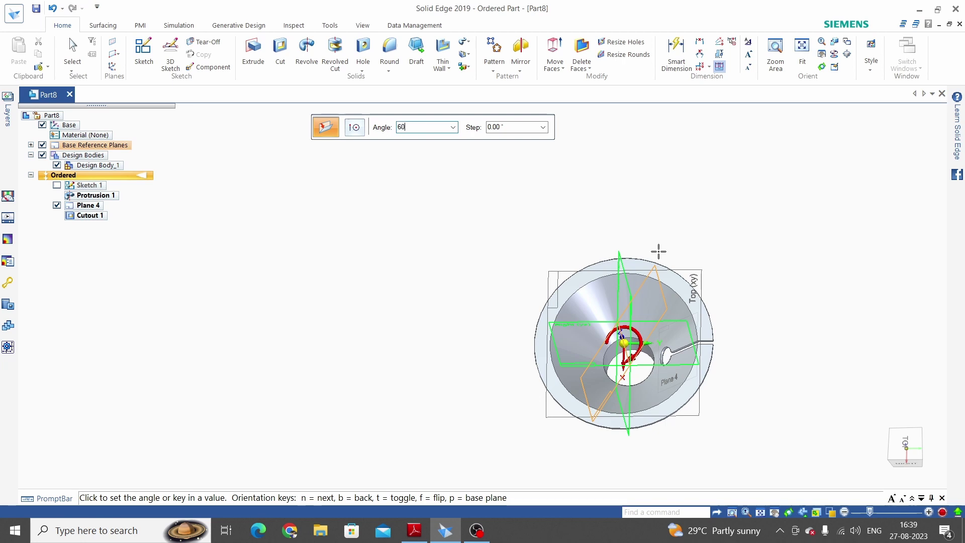
key(Return)
click(642, 209)
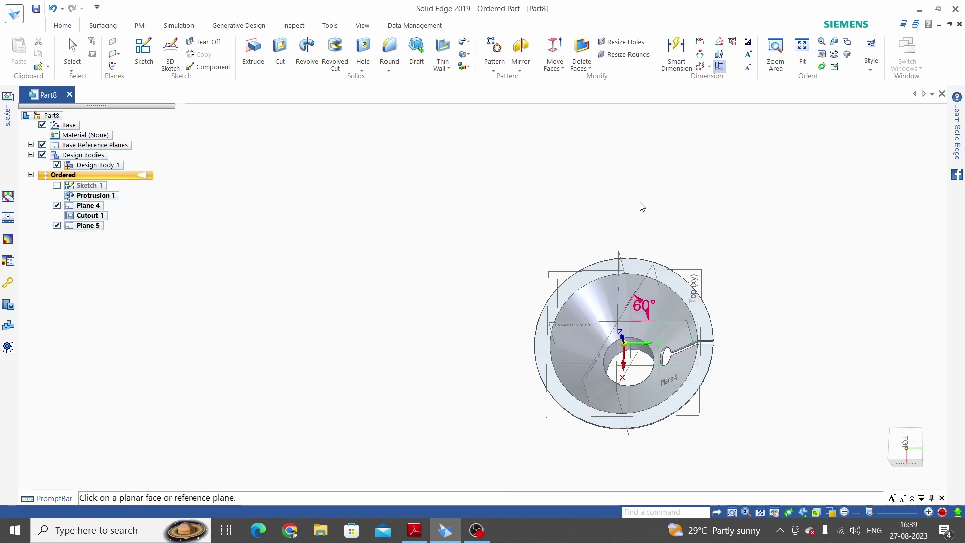
click(42, 145)
On the new 60° plane, sketch a line slanted at about 65° from the tube's outer wall up to the cone's outer wall.
middle_drag(517, 204, 603, 261)
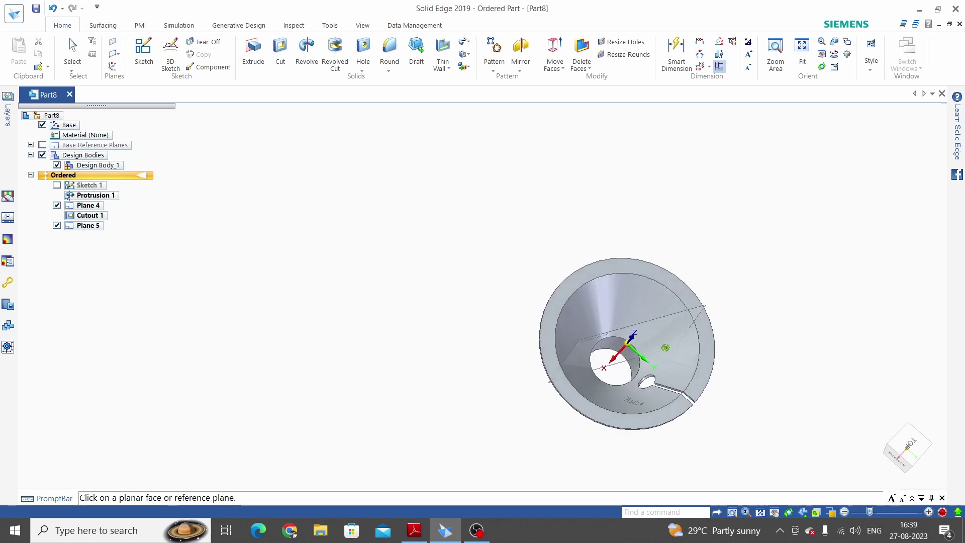
middle_drag(728, 392, 697, 294)
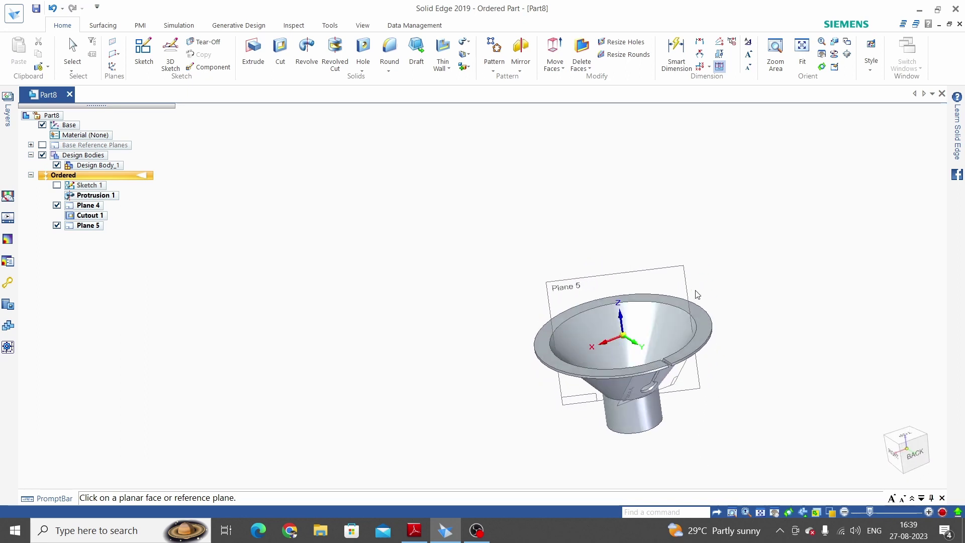
middle_drag(757, 386, 745, 339)
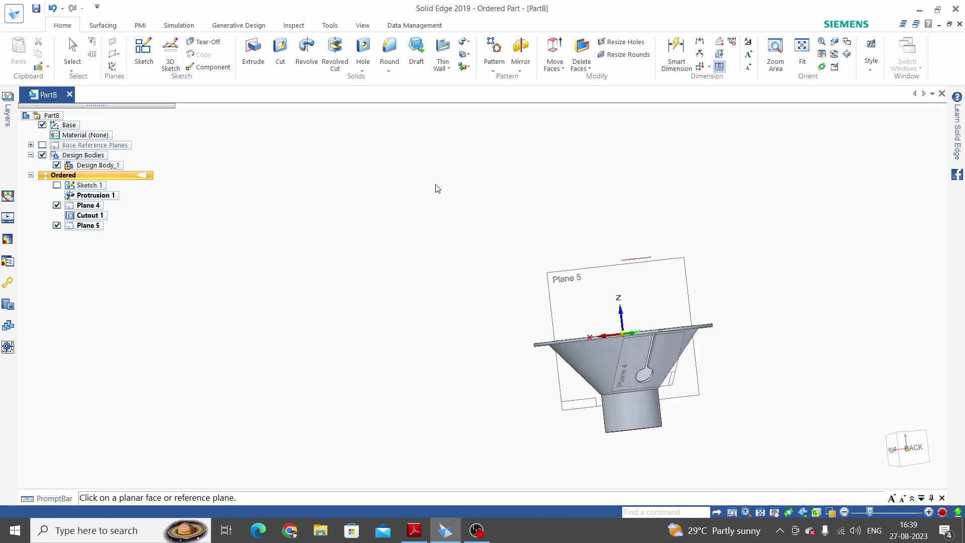
click(144, 54)
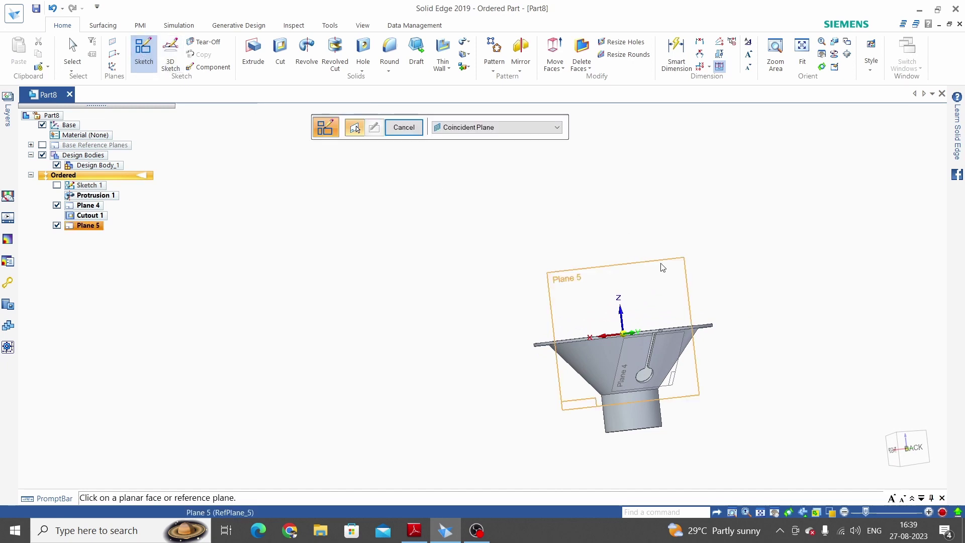
click(660, 266)
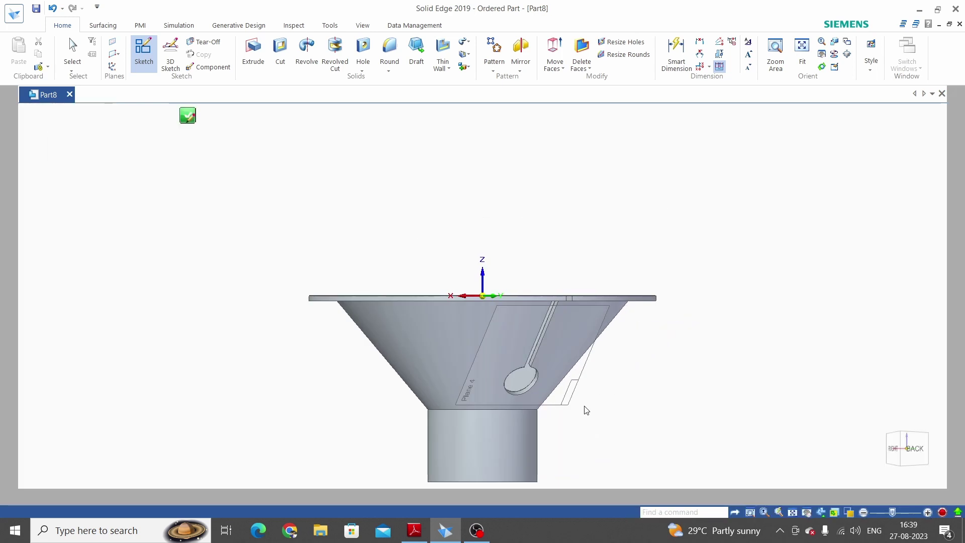
scroll(579, 426, up, 2)
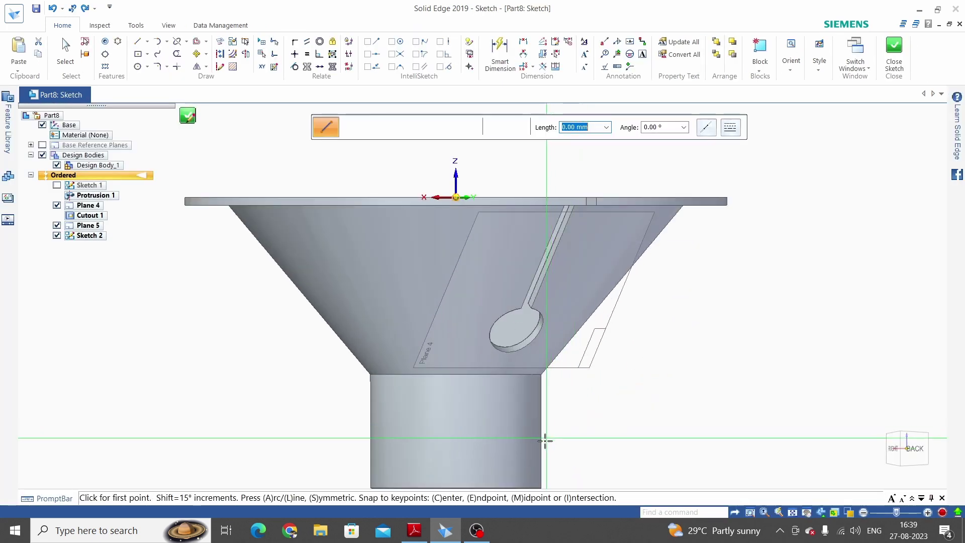
click(541, 444)
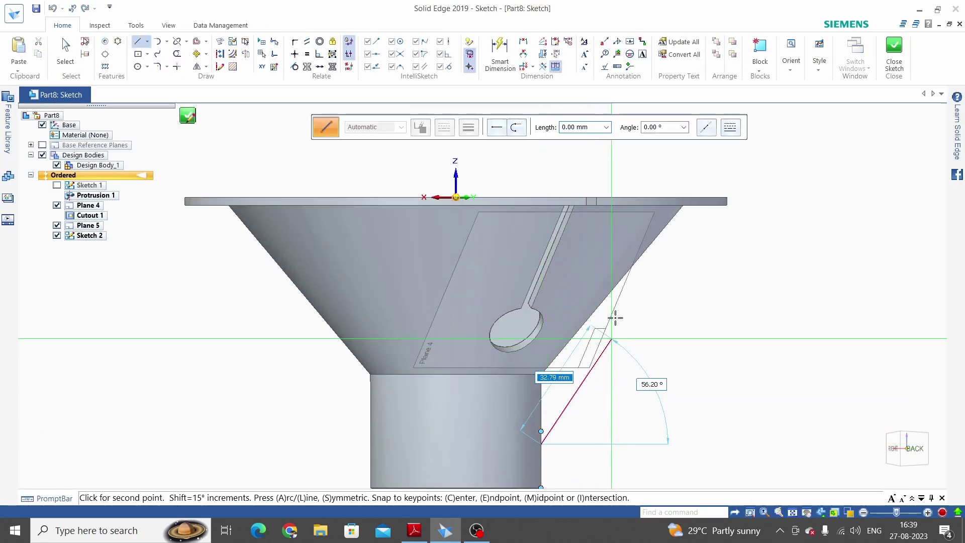
click(636, 298)
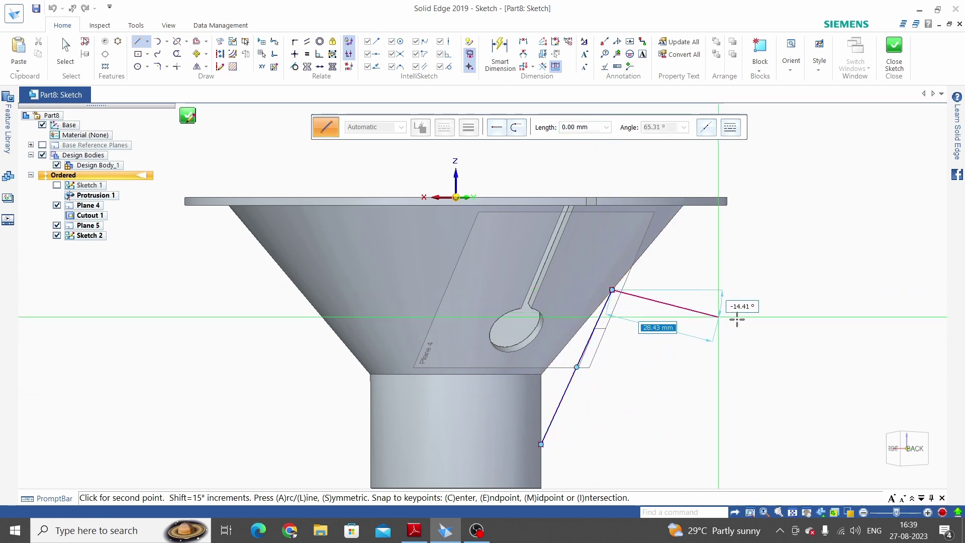
key(Escape)
Dimension the height of the slanted line's lower end above the tube's bottom edge and set it to 10 mm.
click(500, 52)
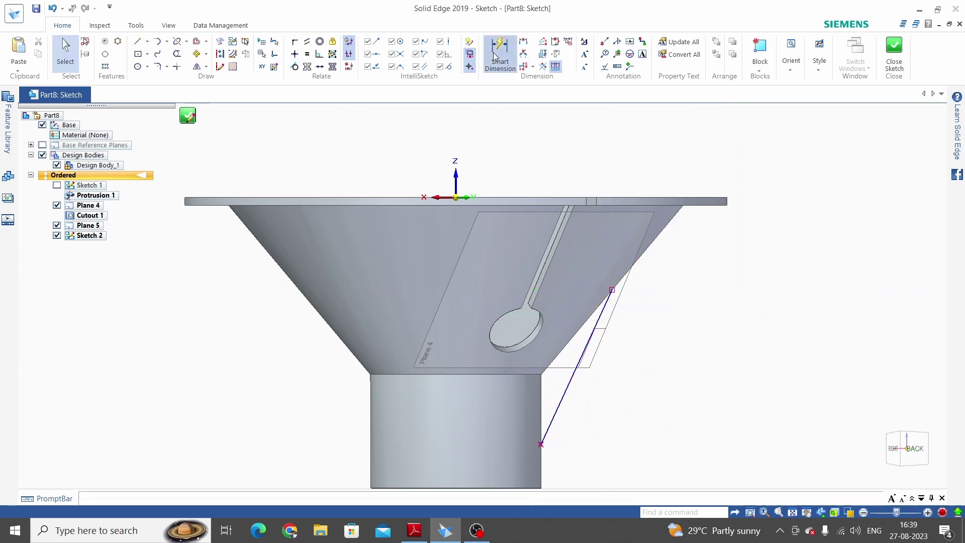
scroll(575, 462, down, 1)
click(547, 472)
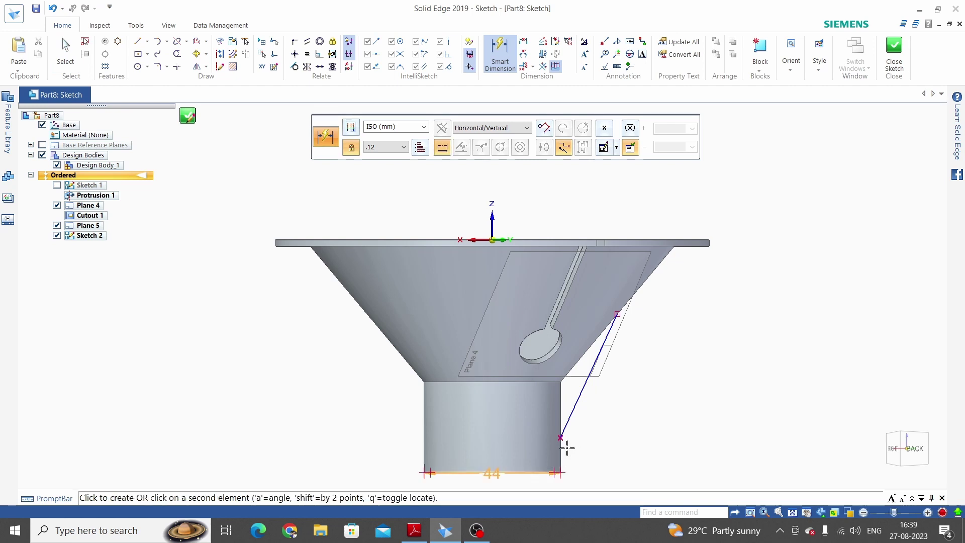
click(560, 437)
click(606, 461)
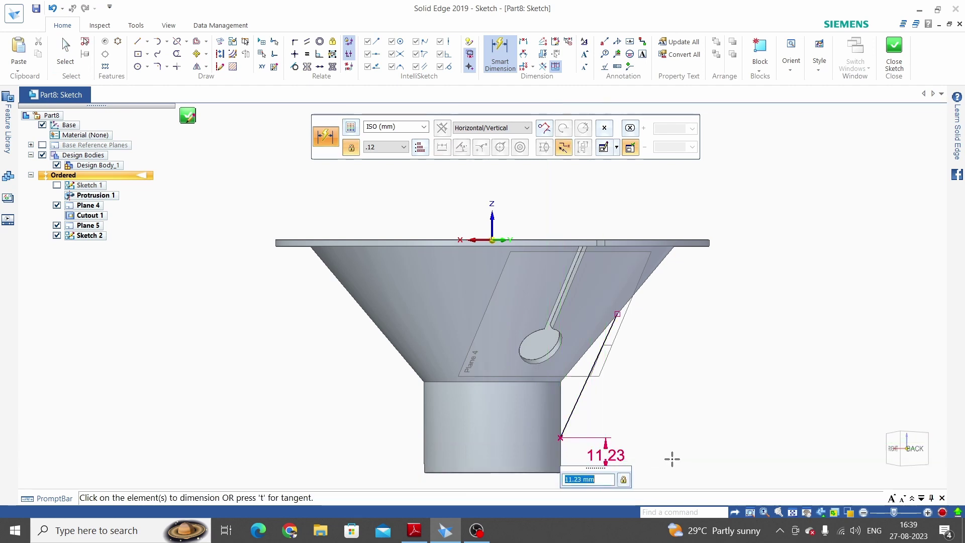
text(10)
key(Return)
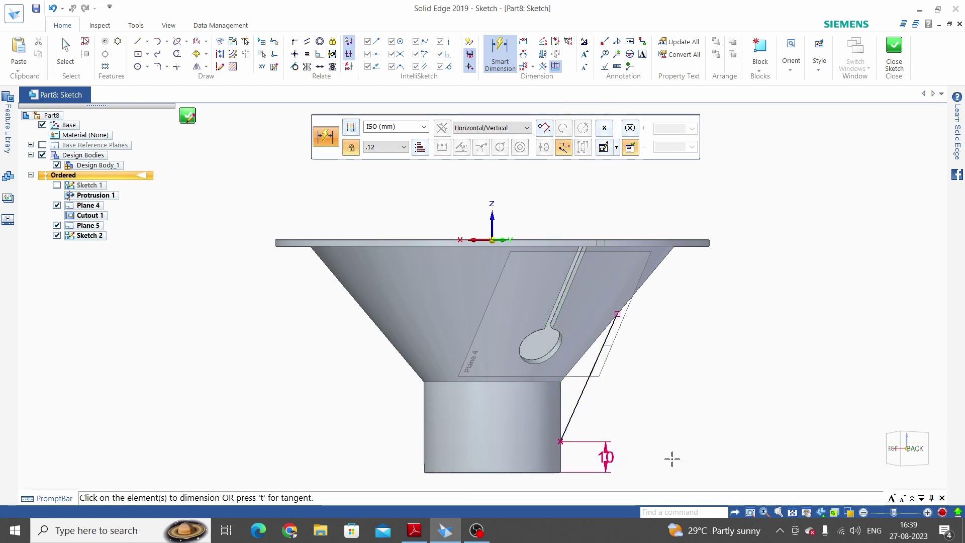
Close and finish the slanted-line sketch, and hide the 60° plane.
click(895, 60)
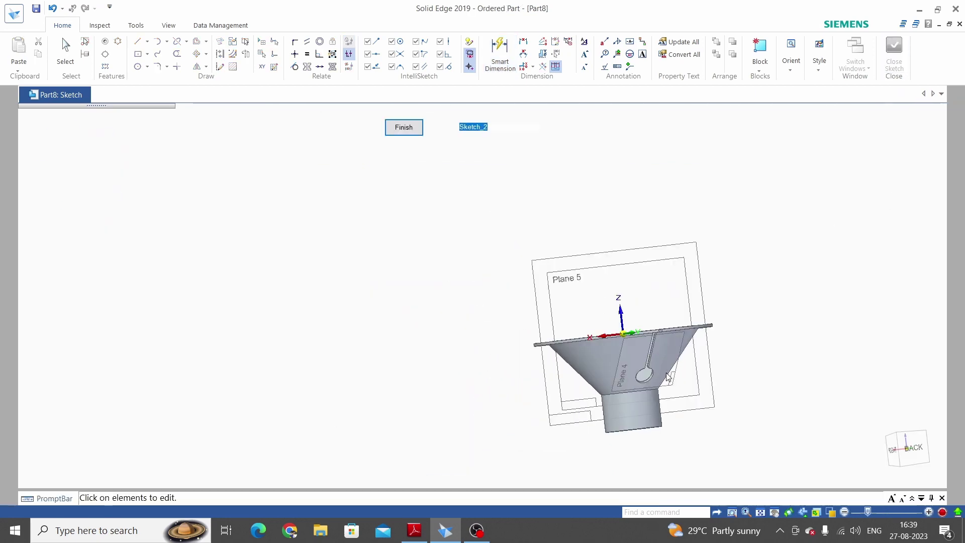
click(388, 125)
key(Escape)
mouse_move(683, 302)
middle_down()
mouse_move(707, 302)
mouse_move(696, 303)
middle_up()
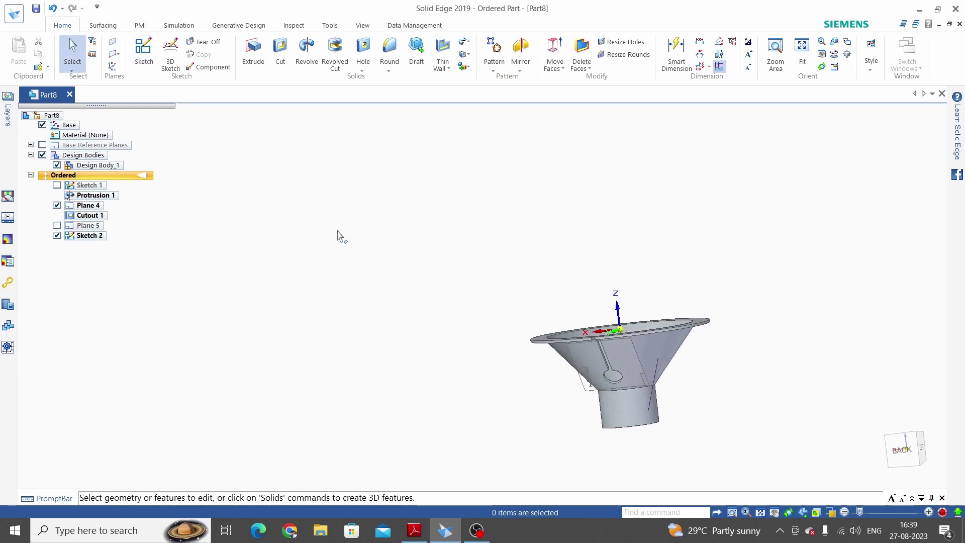
key(ctrl+shift+f)
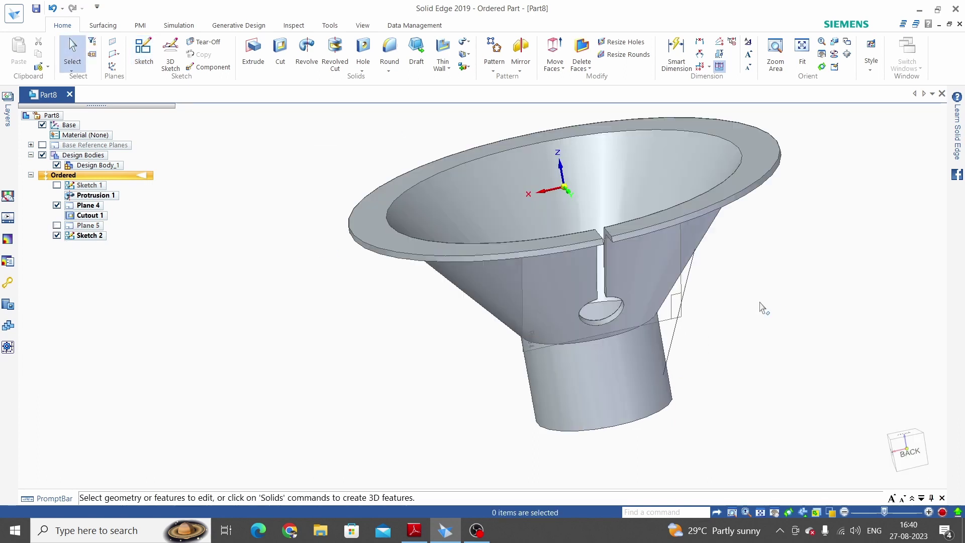
Create a 3 mm thick rib from the slanted sketch line, filling the side toward the funnel wall, and finish it.
click(450, 71)
click(461, 108)
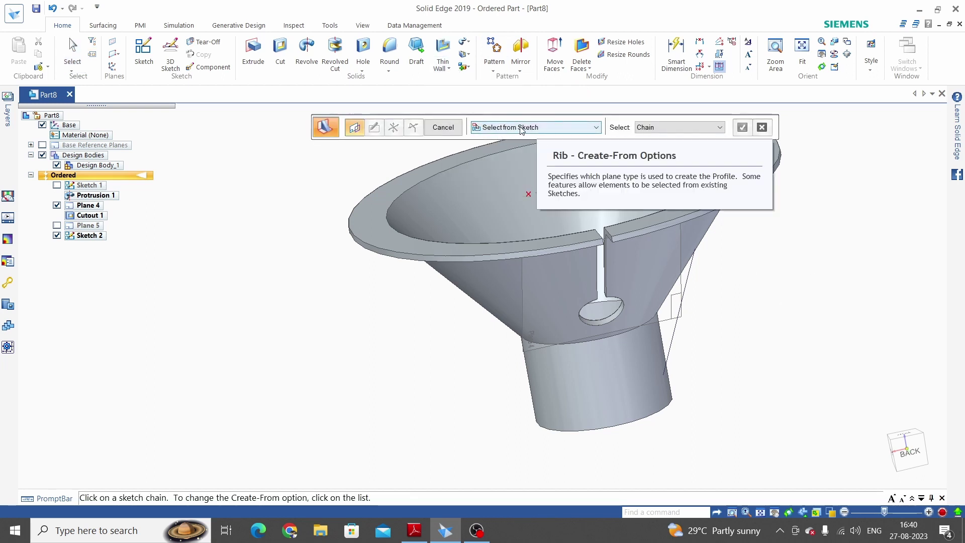
scroll(713, 352, up, 2)
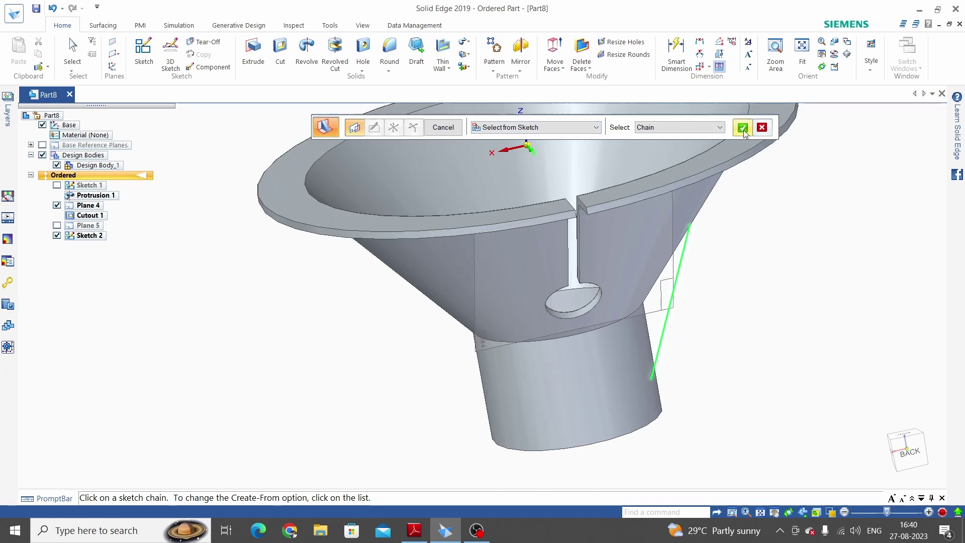
click(743, 127)
middle_drag(598, 281, 615, 288)
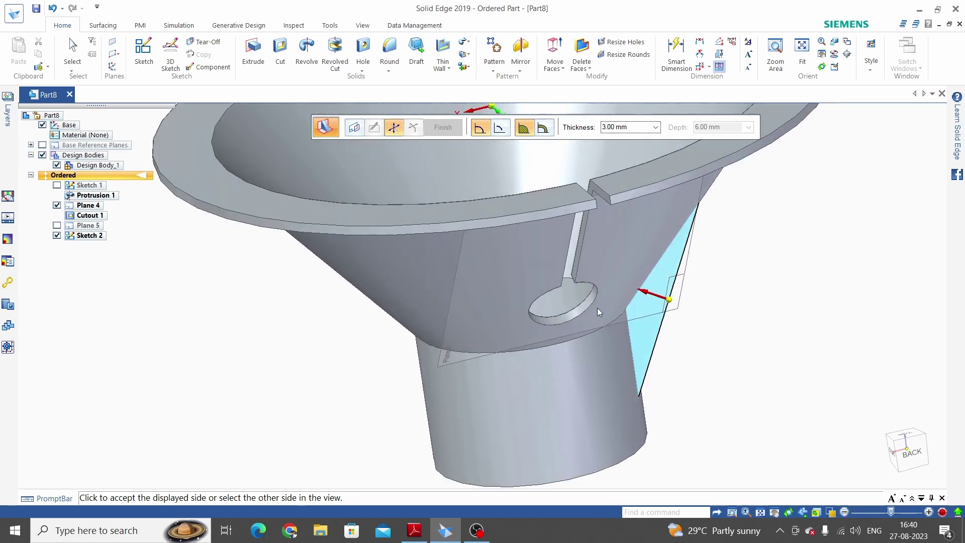
middle_drag(597, 308, 648, 346)
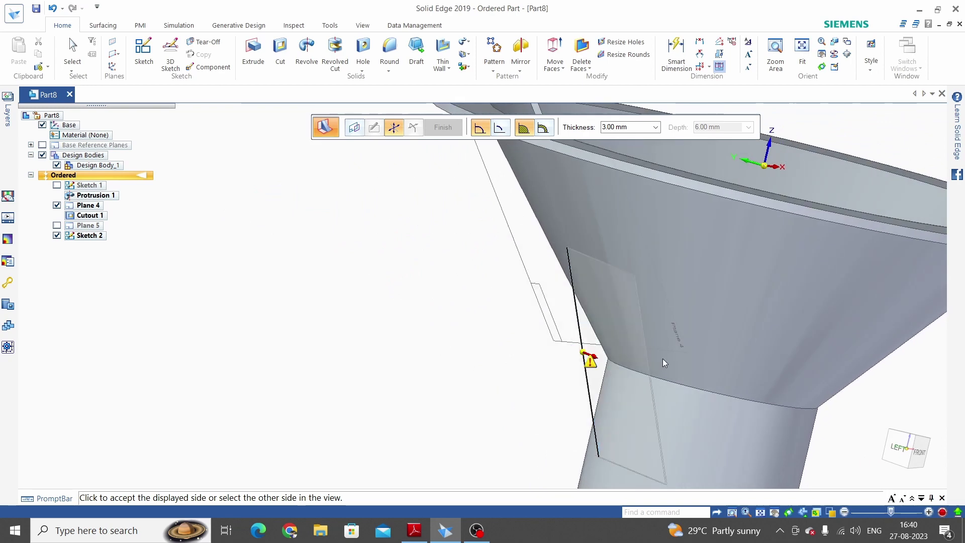
click(695, 326)
middle_drag(695, 325, 763, 361)
scroll(743, 348, down, 3)
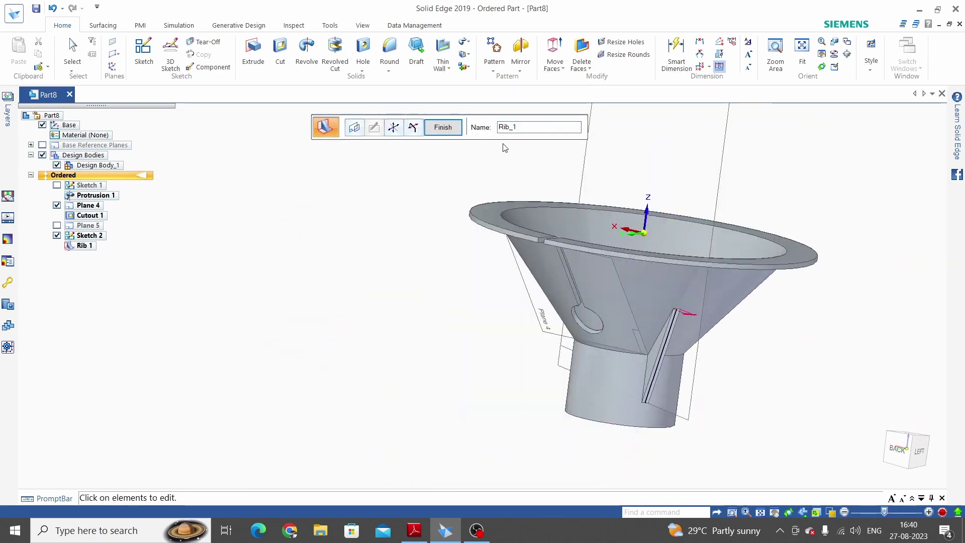
click(443, 129)
key(Escape)
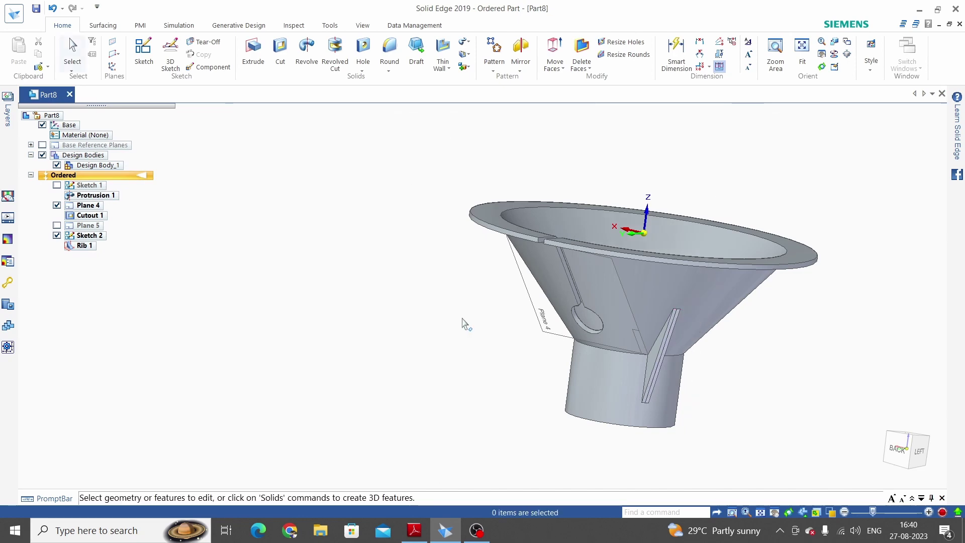
Hide the rib's Sketch 2 and the keyhole cutout's Plane 4.
middle_drag(839, 399, 615, 367)
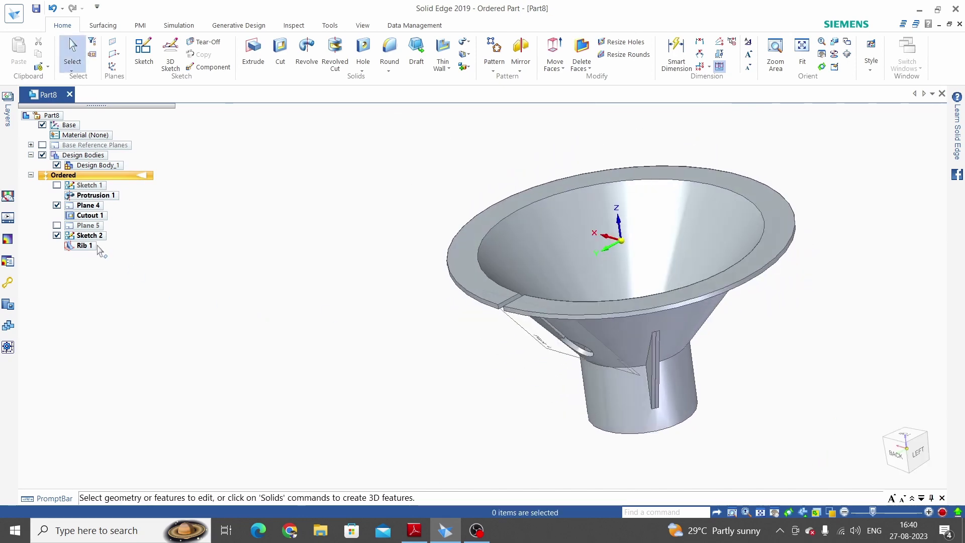
click(56, 236)
click(57, 205)
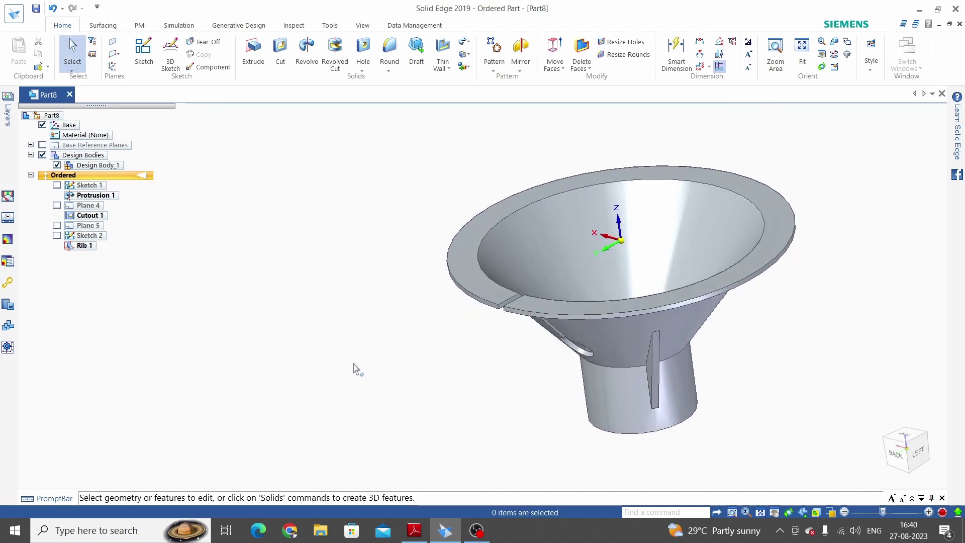
Start a feature pattern of the keyhole cutout and the rib, using the flange's flat top face as the pattern plane.
middle_drag(543, 393, 564, 339)
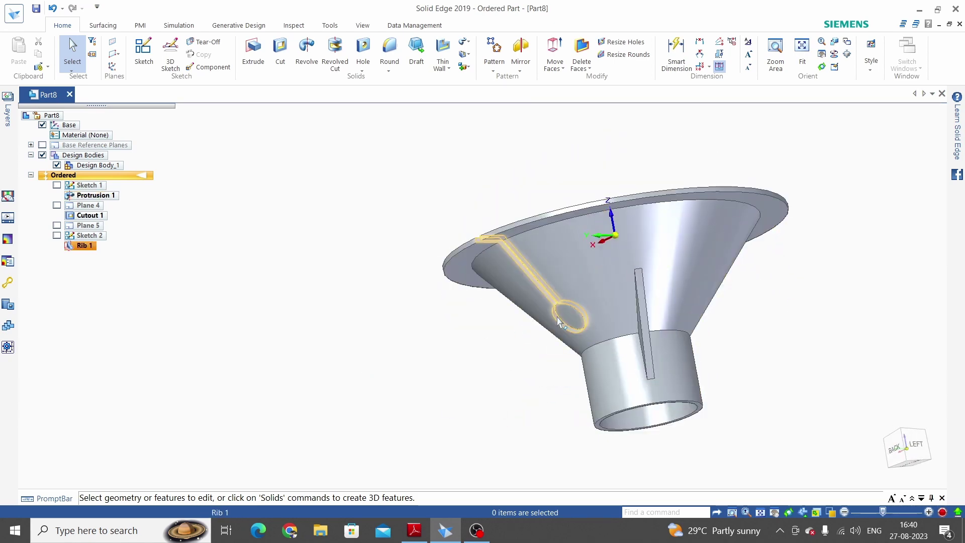
middle_drag(433, 221, 482, 276)
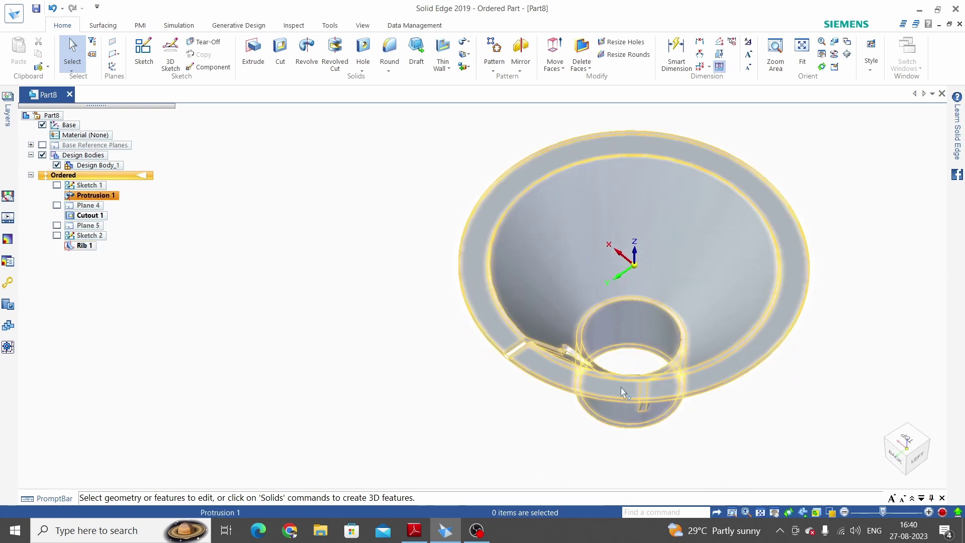
middle_drag(428, 338, 623, 299)
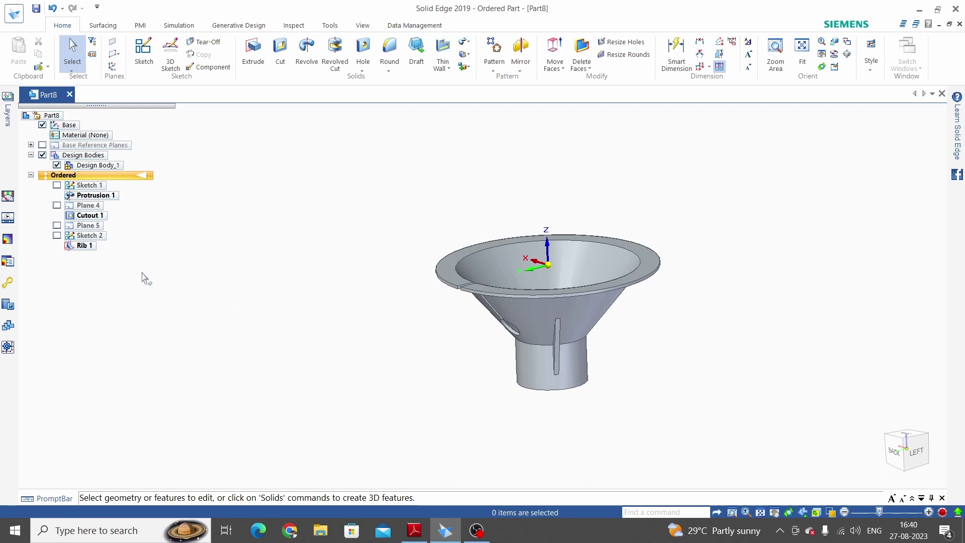
click(89, 247)
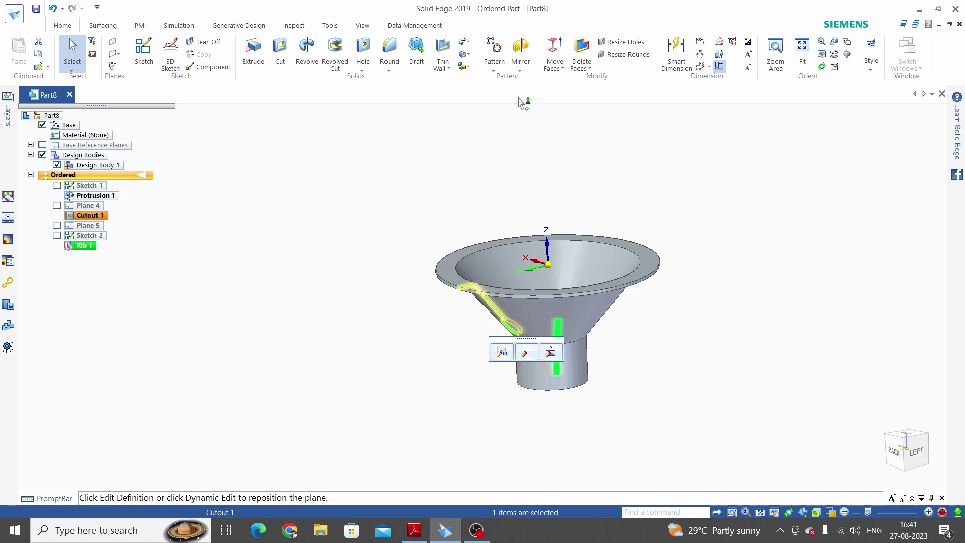
click(493, 65)
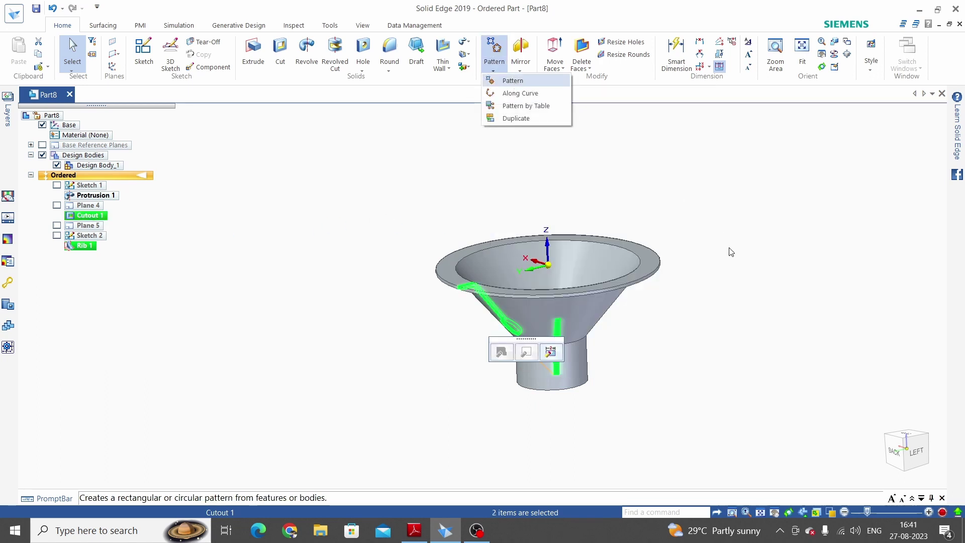
key(Return)
middle_drag(742, 231, 690, 274)
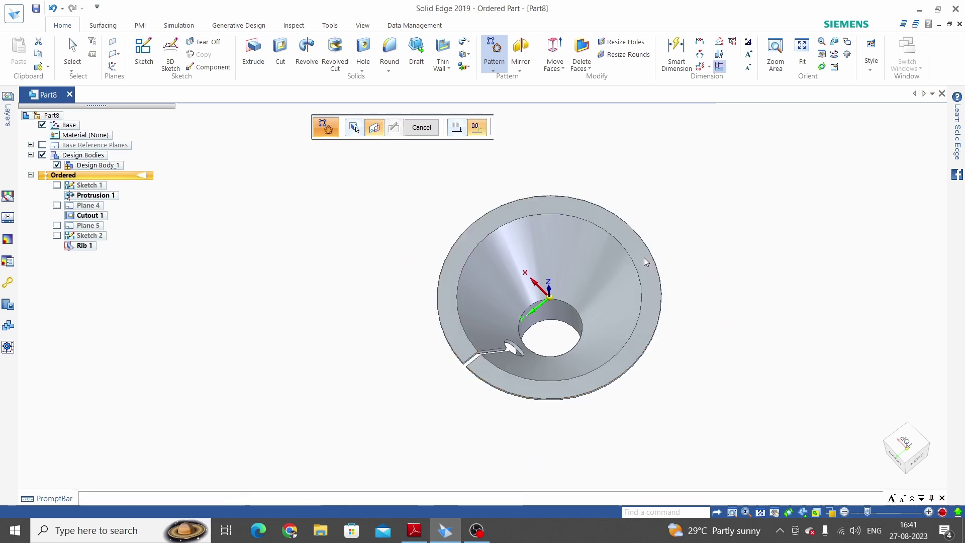
click(645, 262)
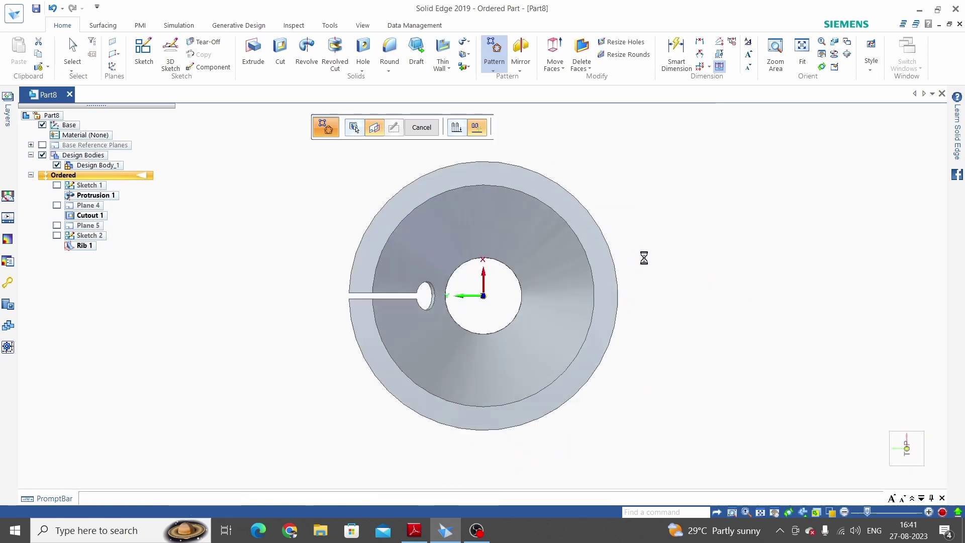
Sketch a full-circle pattern profile centred on the funnel axis, with a radius of about 119 mm and 3 occurrences.
click(485, 297)
scroll(499, 311, down, 4)
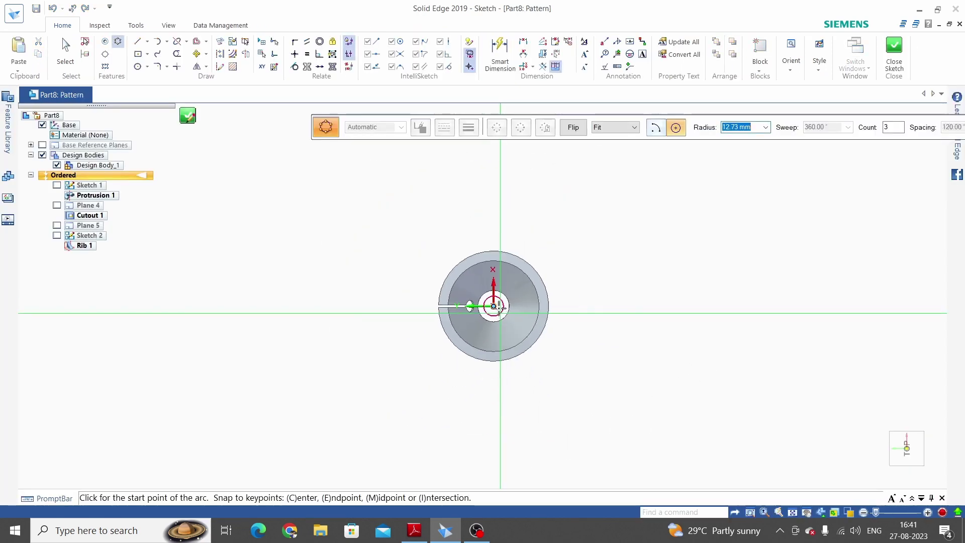
scroll(498, 307, down, 1)
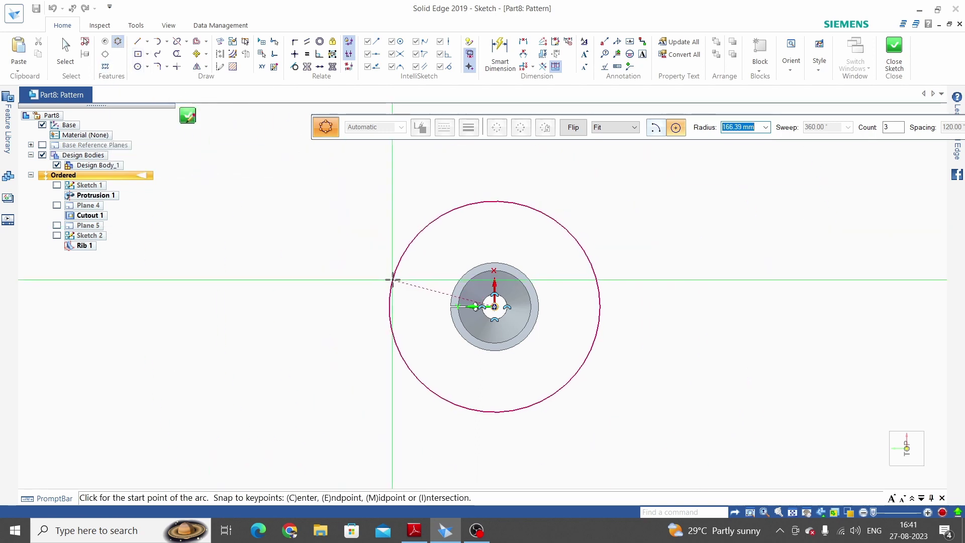
click(431, 263)
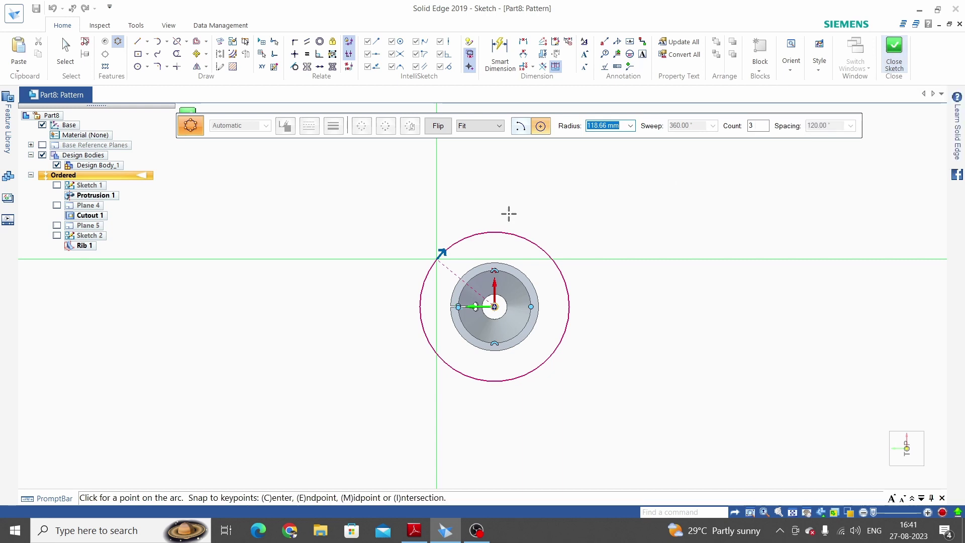
click(579, 215)
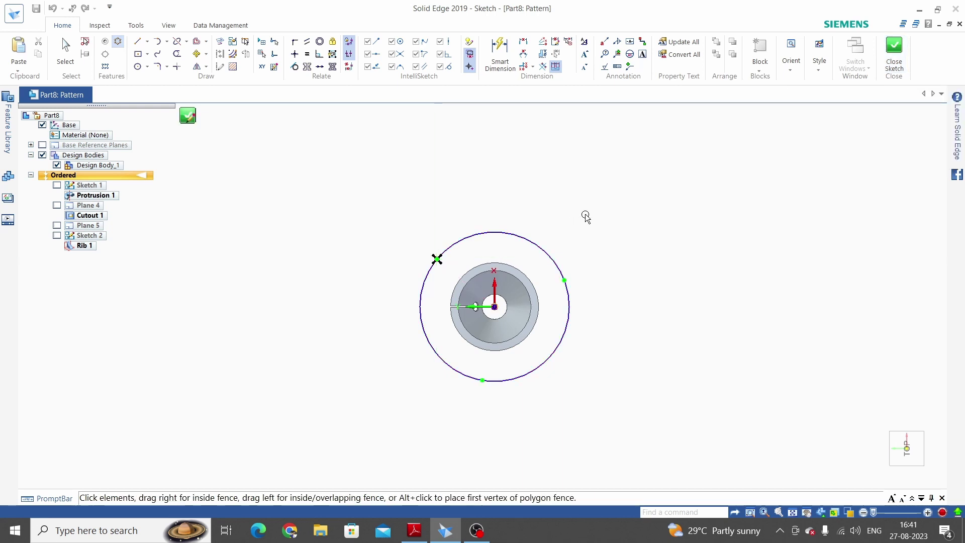
Close the circular pattern sketch, finish the pattern of the slot and rib, and clear the selection.
click(894, 47)
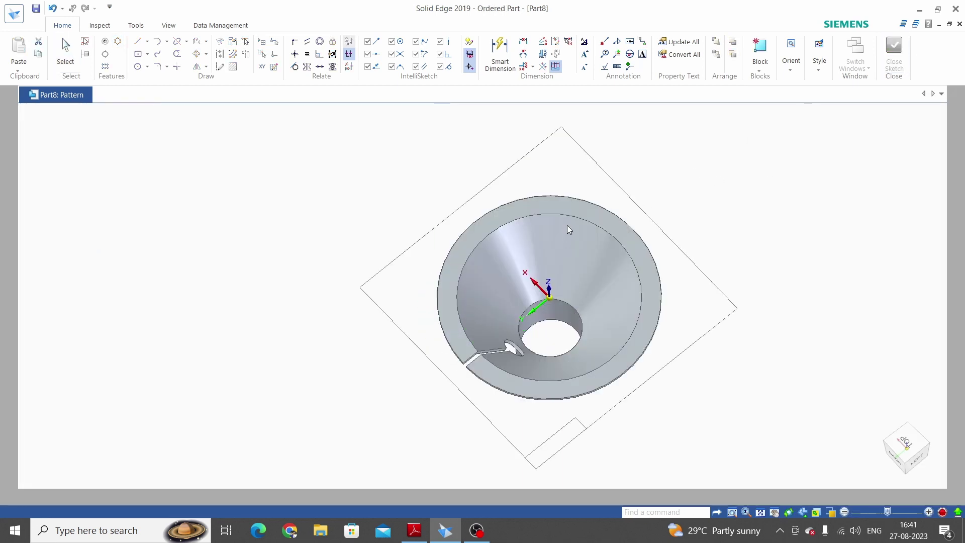
click(289, 129)
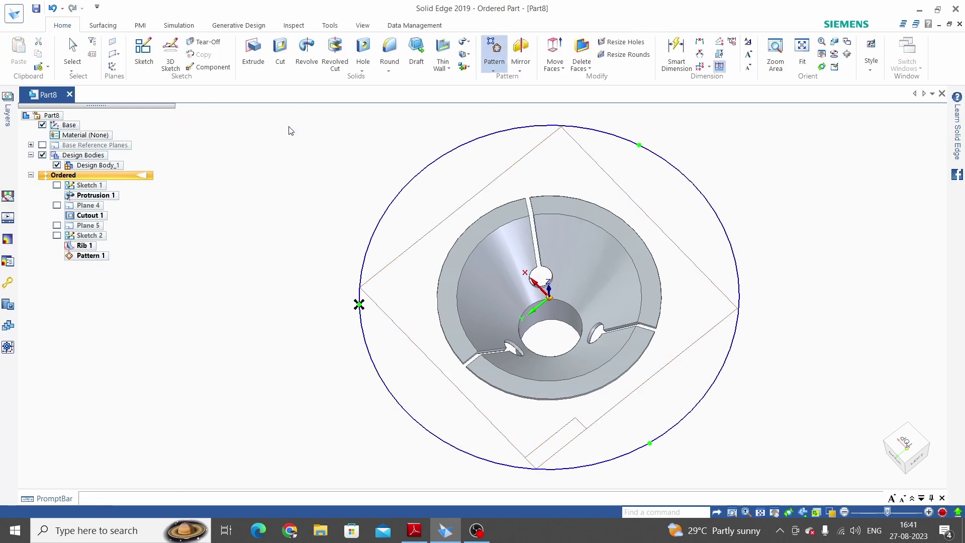
scroll(314, 282, down, 2)
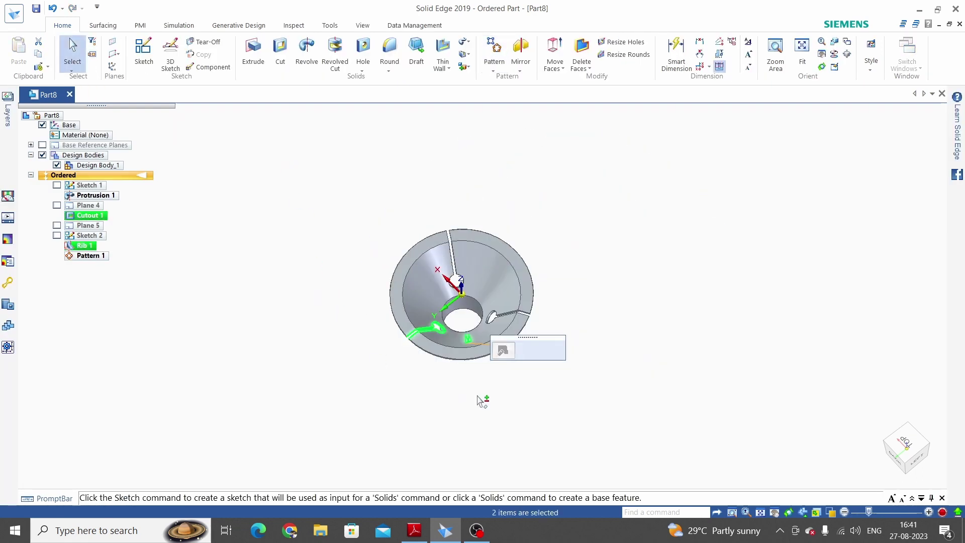
click(602, 383)
Examine the patterned keyhole slots and ribs around the funnel from several angles, including the isometric view.
middle_drag(593, 388, 664, 237)
scroll(663, 237, up, 3)
mouse_move(517, 241)
middle_down()
mouse_move(483, 412)
mouse_move(553, 301)
mouse_move(479, 377)
middle_up()
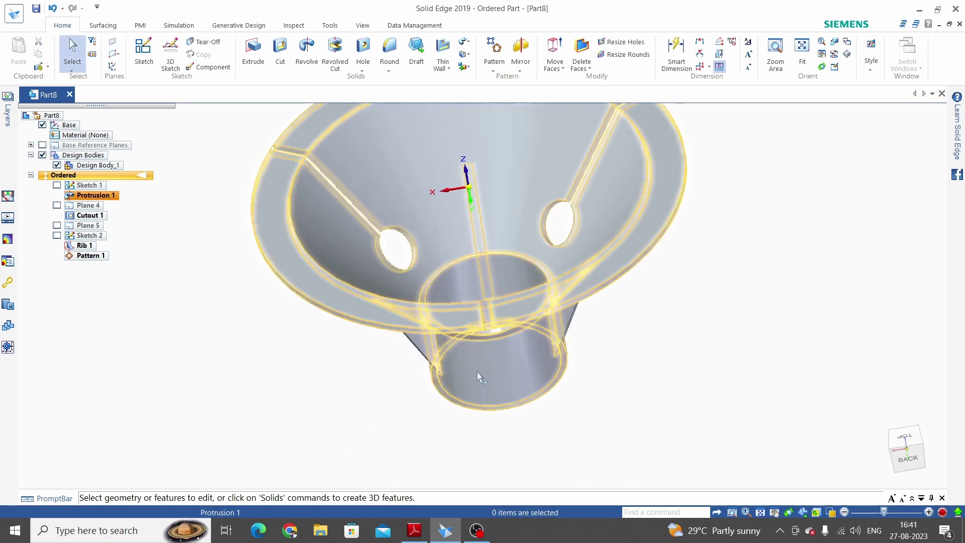
key(ctrl+i)
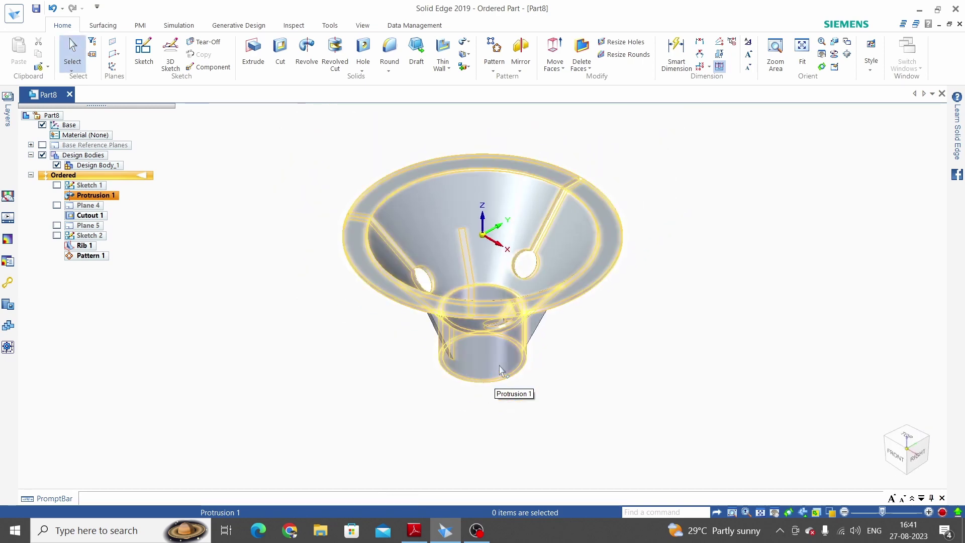
middle_drag(501, 371, 652, 337)
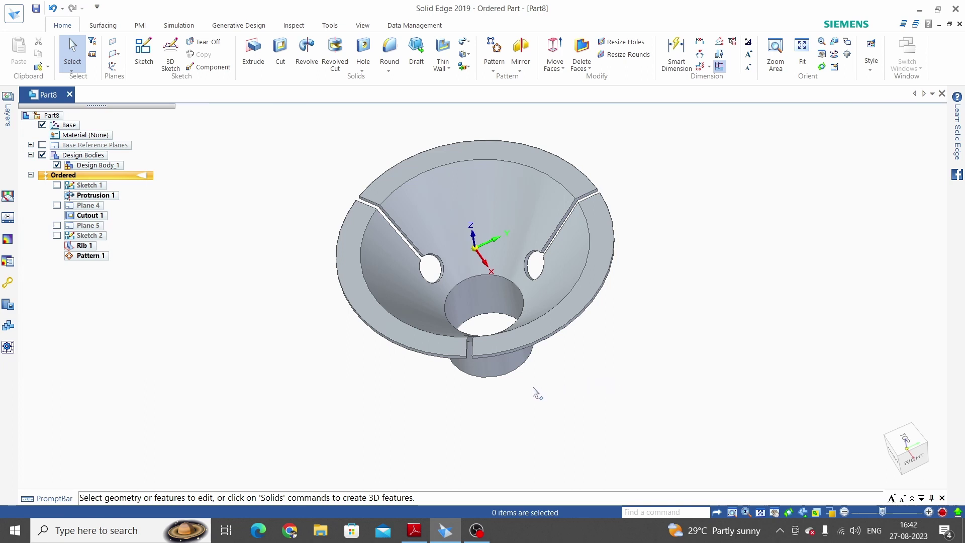
middle_drag(534, 387, 569, 415)
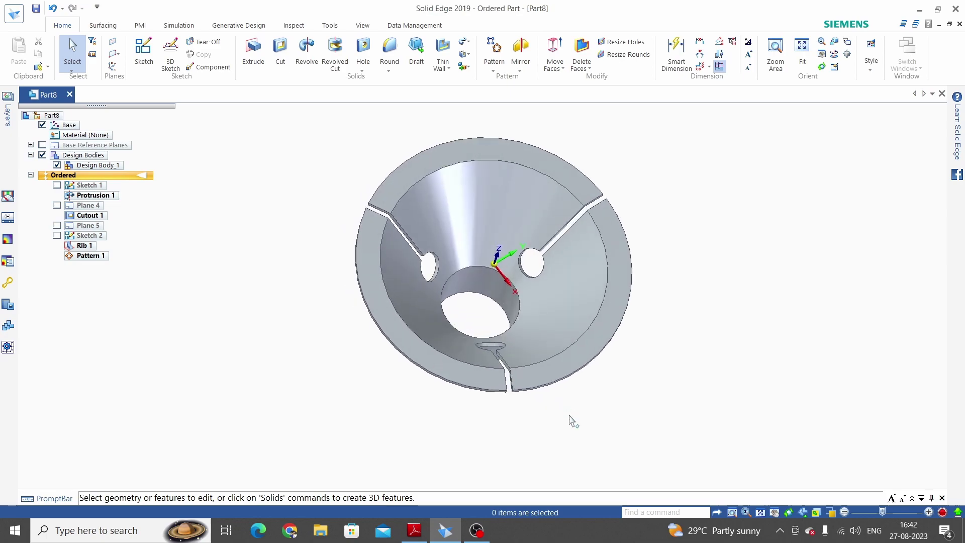